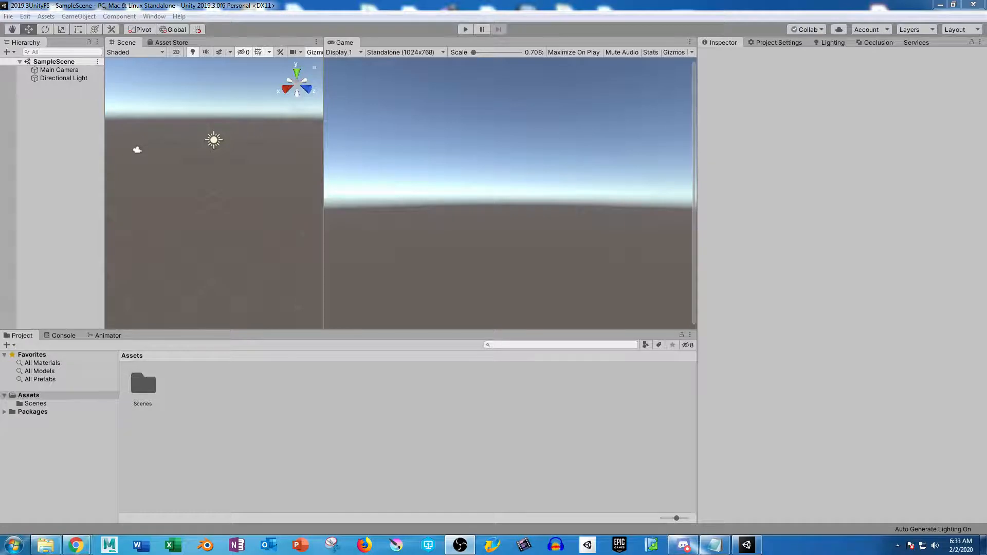
Step: Install the Polybrush 1.0.1 package from the Package Manager
{"action": "left_click", "coordinate": [154, 16]}
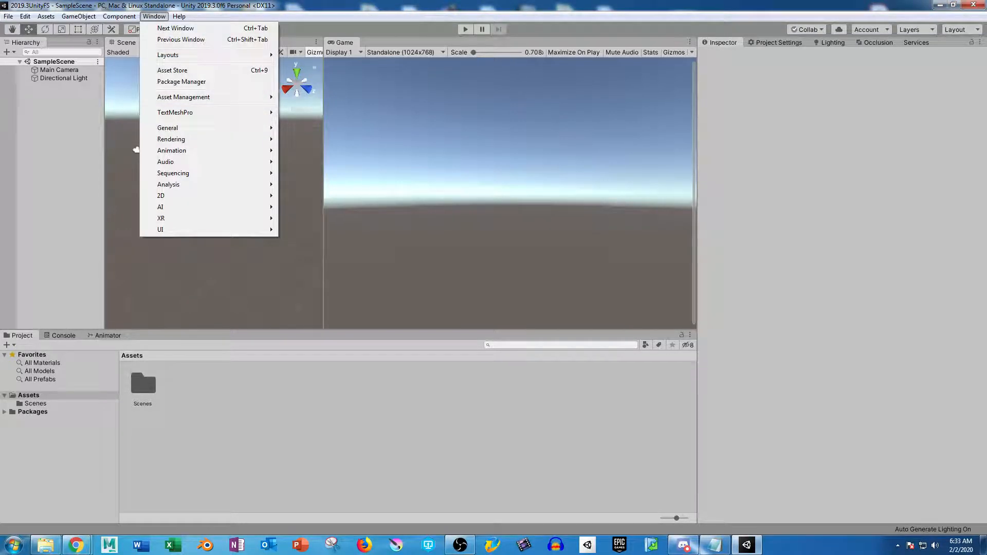
{"action": "left_click", "coordinate": [155, 17]}
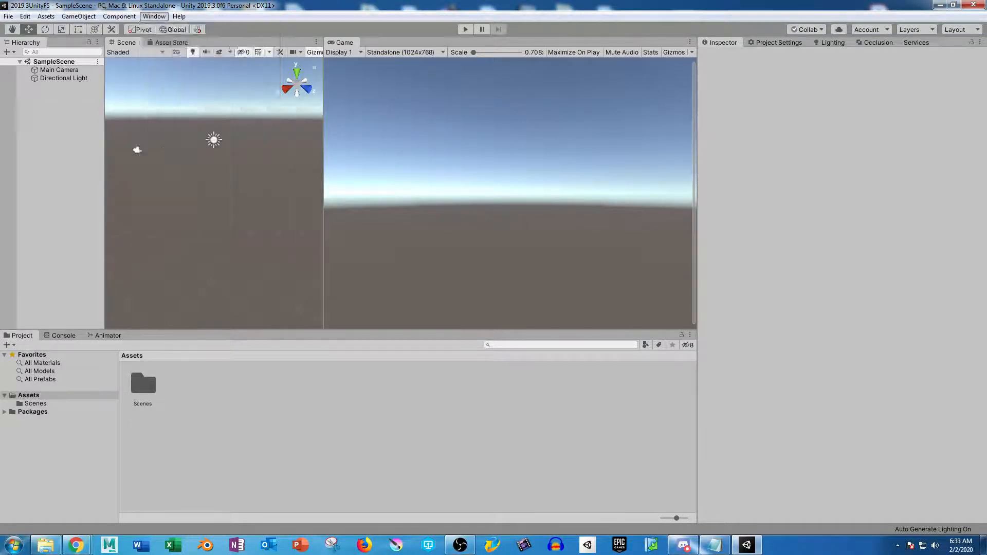
{"action": "left_click", "coordinate": [154, 16]}
{"action": "left_click", "coordinate": [181, 82]}
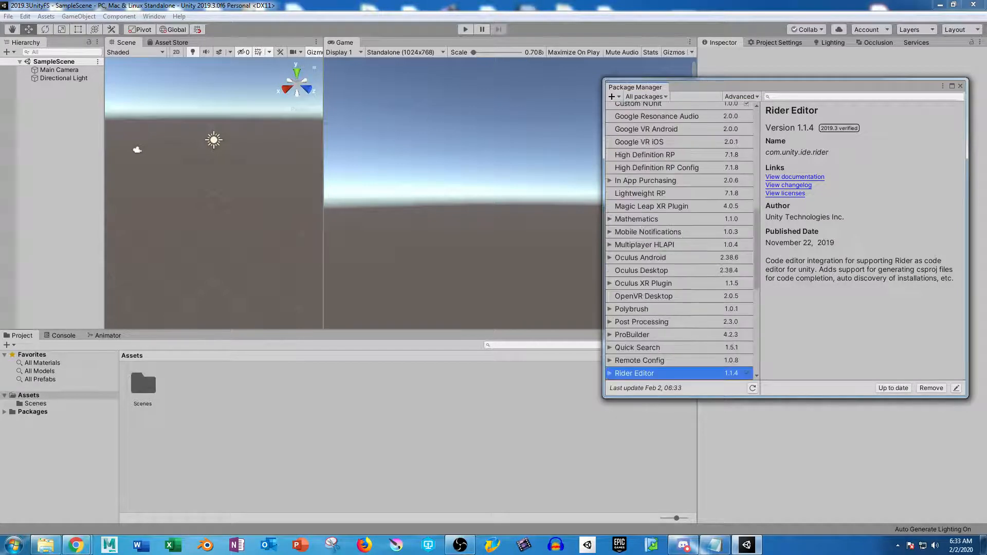
{"action": "left_click", "coordinate": [632, 309]}
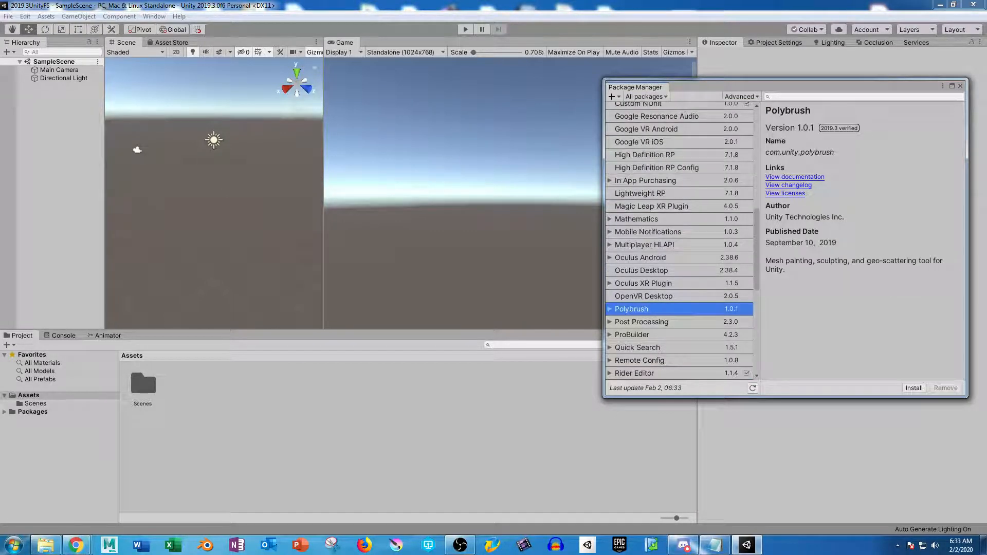
{"action": "left_click", "coordinate": [914, 388]}
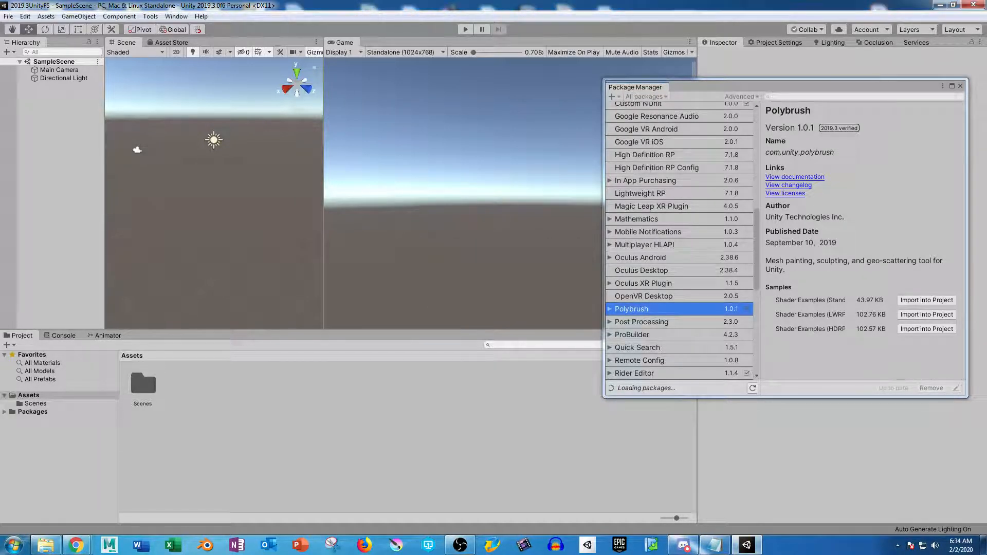
Step: Install the ProBuilder 4.2.3 package and close the Package Manager
{"action": "left_click", "coordinate": [633, 335]}
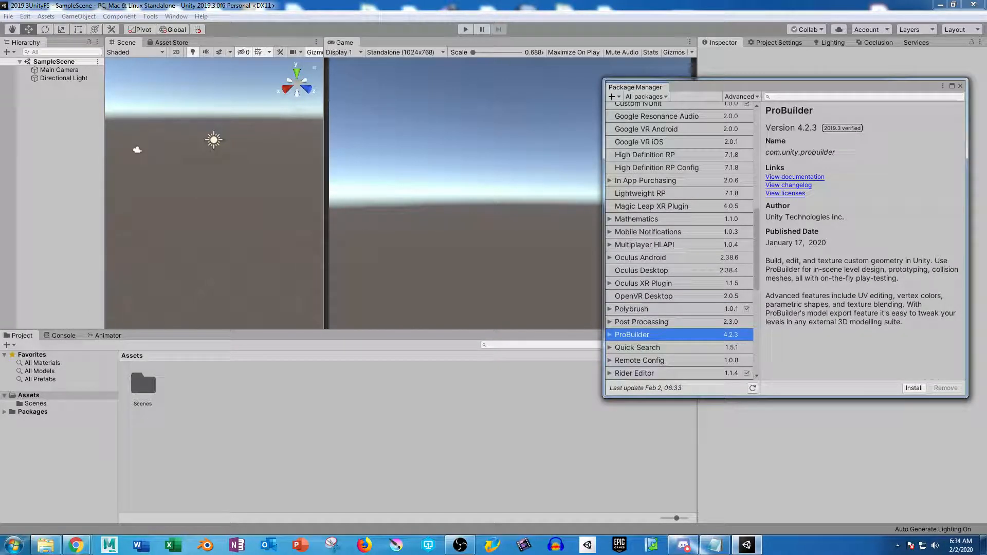
{"action": "left_click", "coordinate": [914, 388]}
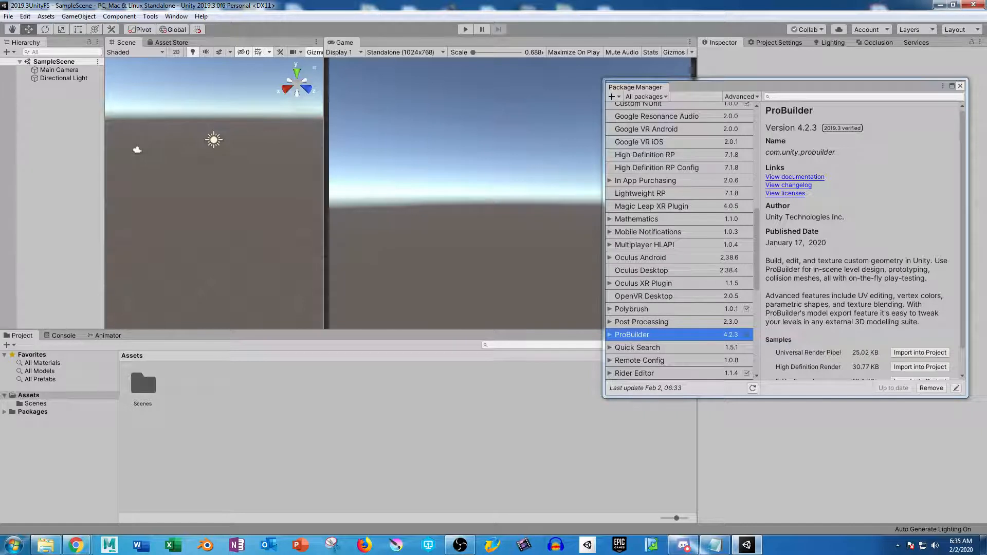
{"action": "left_click", "coordinate": [961, 86]}
Step: Add a 3D terrain object to SampleScene
{"action": "right_click", "coordinate": [55, 110]}
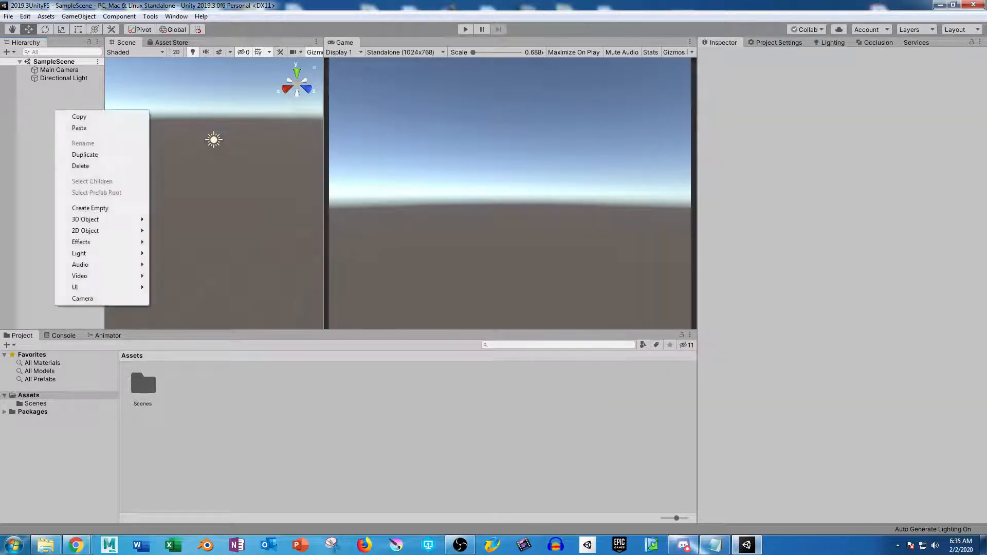
{"action": "mouse_move", "coordinate": [98, 219]}
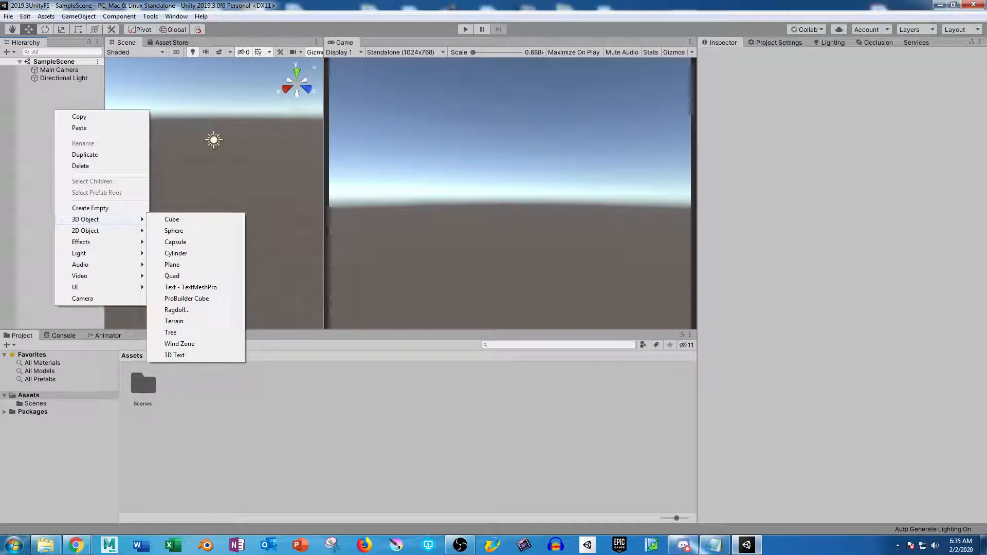
{"action": "left_click", "coordinate": [174, 321]}
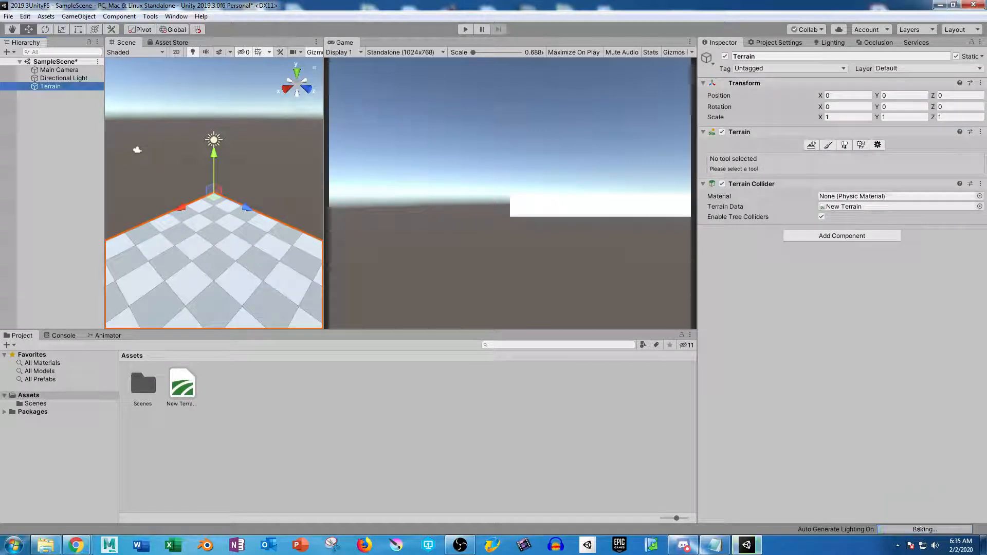
Step: Set the terrain's width, length and height to 200 each in its mesh resolution settings
{"action": "left_click", "coordinate": [878, 145]}
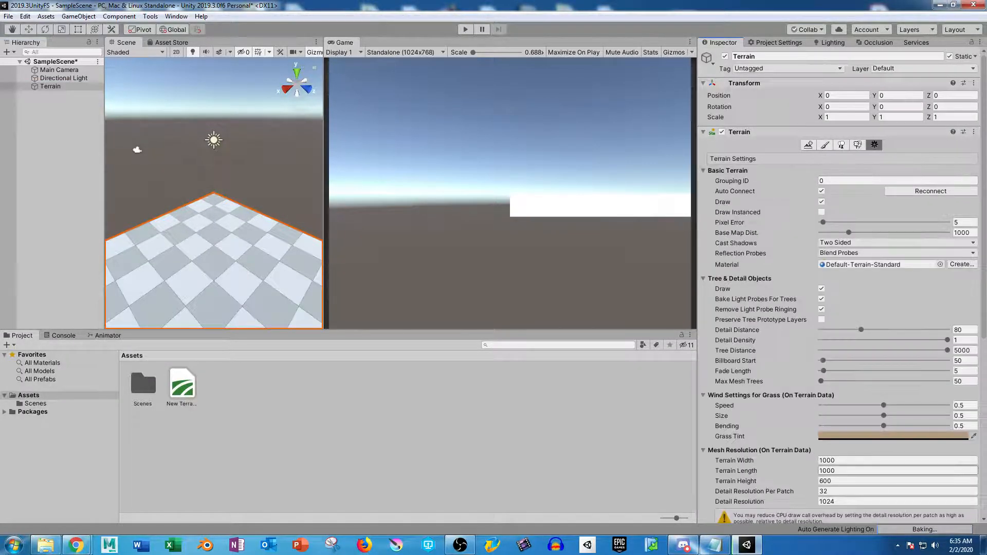
{"action": "left_click", "coordinate": [853, 461]}
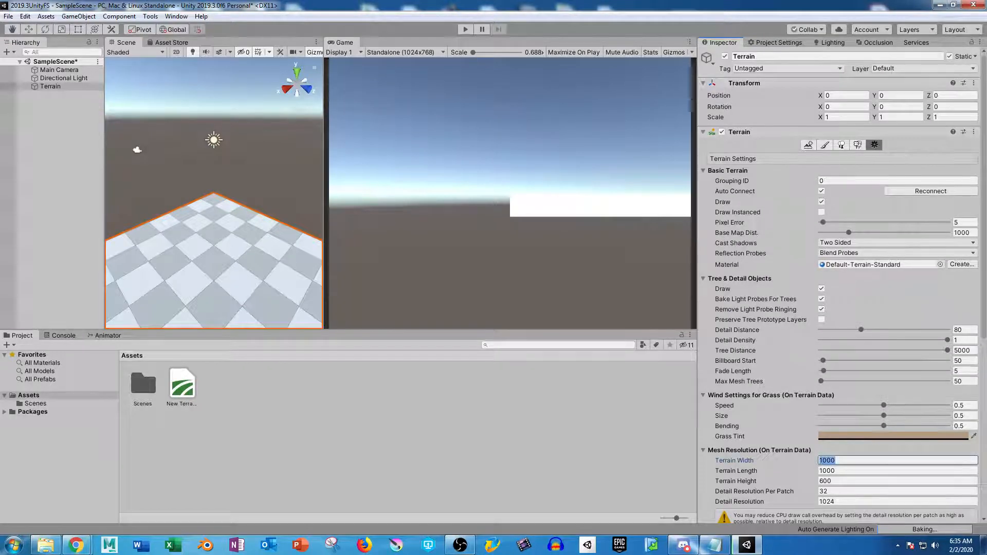
{"action": "type", "text": "200"}
{"action": "key", "text": "Tab"}
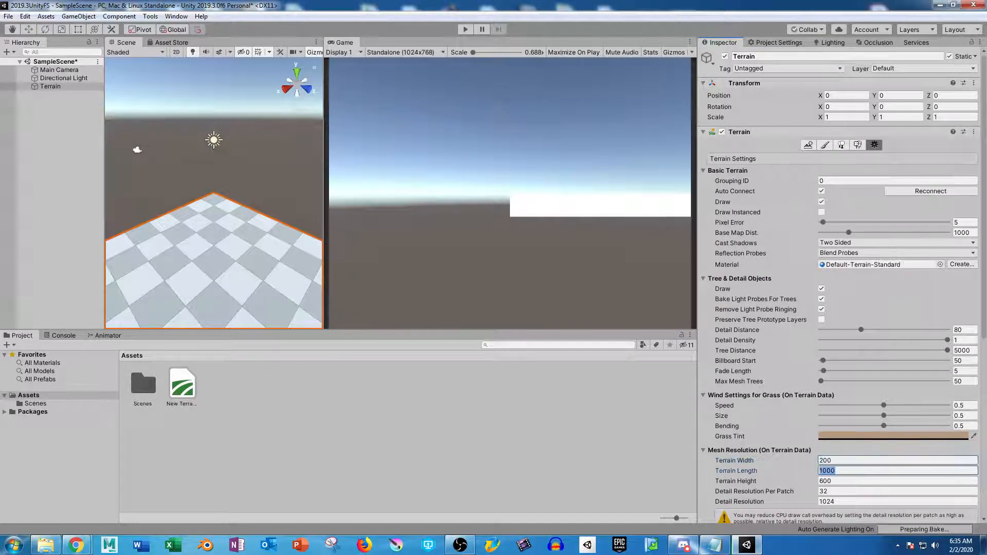
{"action": "type", "text": "200"}
{"action": "key", "text": "Tab"}
{"action": "type", "text": "200"}
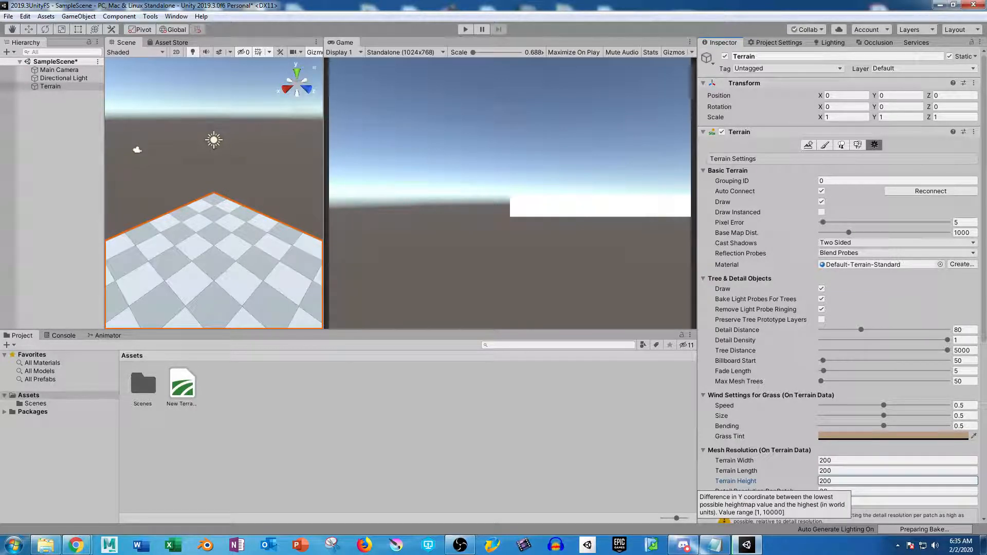
Step: Examine the resized terrain in the scene from several distances and angles
{"action": "middle_click_drag", "start_coordinate": [205, 231], "coordinate": [229, 149]}
{"action": "scroll", "coordinate": [229, 149], "scroll_direction": "down", "scroll_amount": 8}
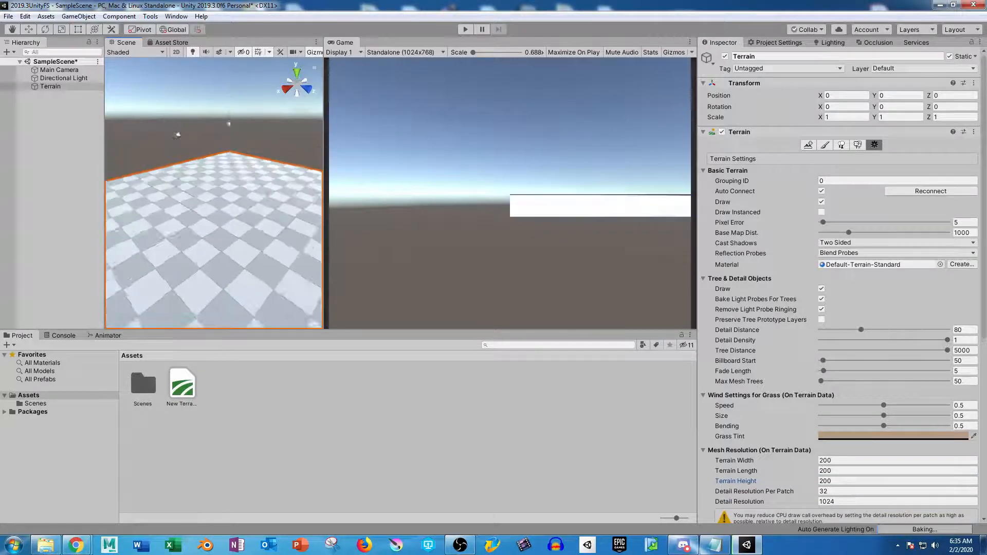
{"action": "scroll", "coordinate": [215, 205], "scroll_direction": "down", "scroll_amount": 5}
{"action": "middle_click_drag", "start_coordinate": [218, 231], "coordinate": [219, 206]}
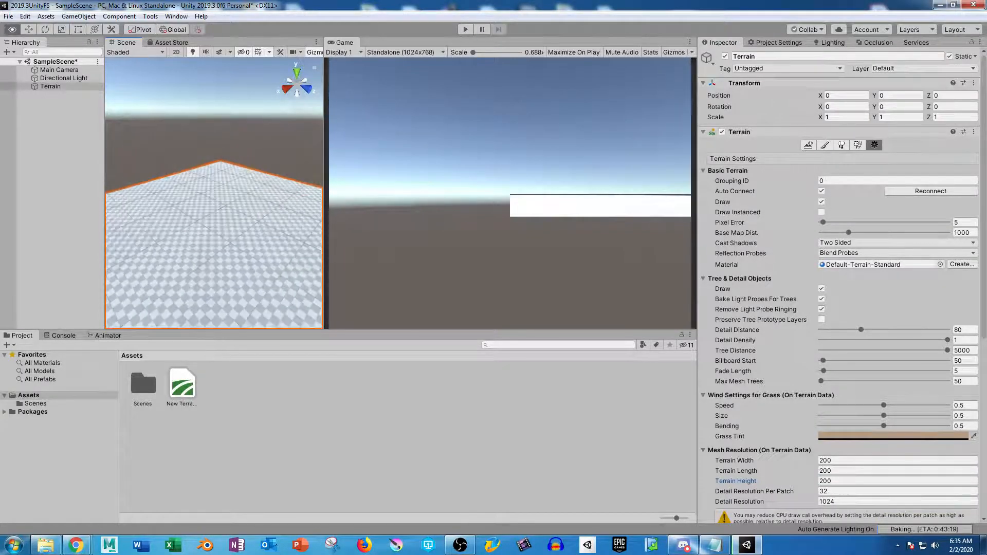
{"action": "scroll", "coordinate": [214, 206], "scroll_direction": "down", "scroll_amount": 4}
{"action": "left_click_drag", "start_coordinate": [154, 211], "coordinate": [412, 201], "text": "alt"}
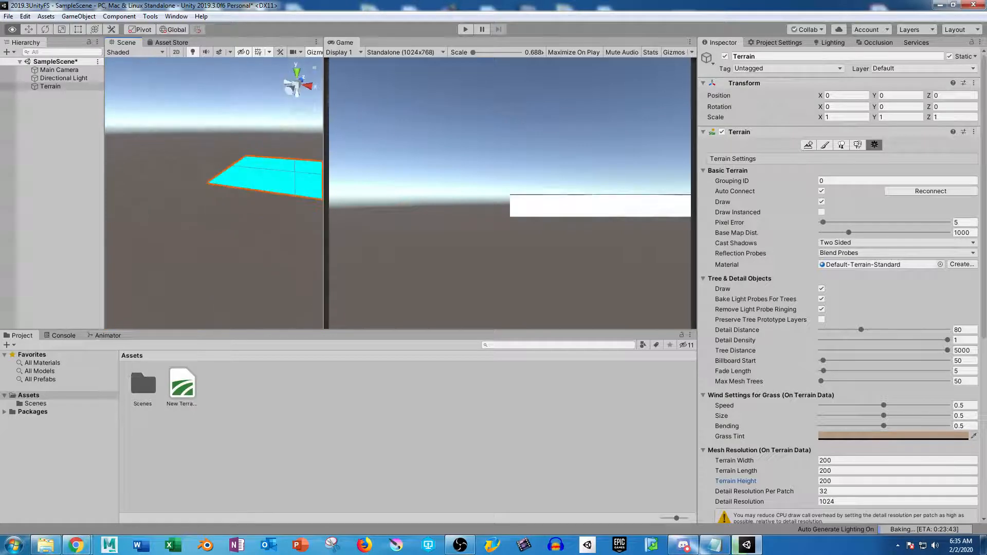
{"action": "middle_click_drag", "start_coordinate": [258, 174], "coordinate": [179, 227]}
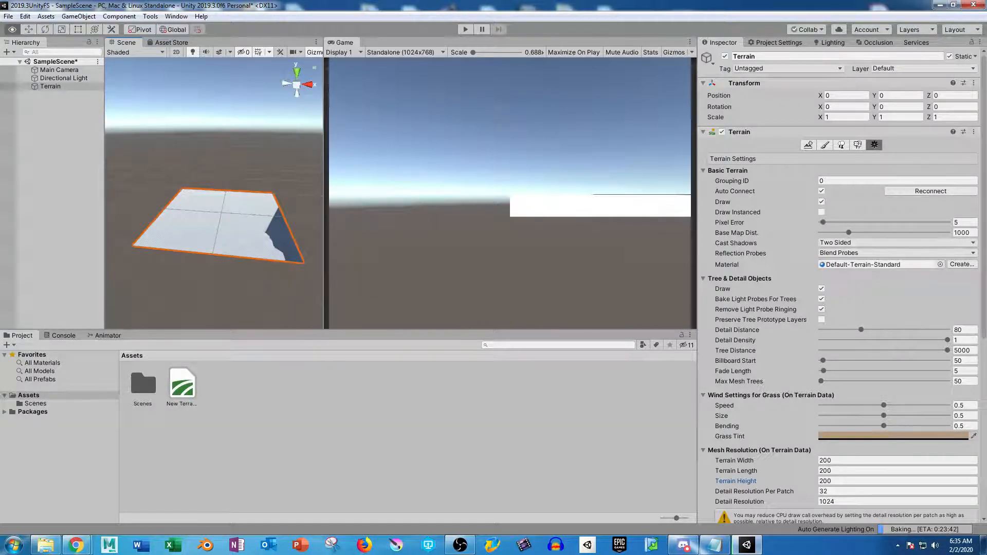
{"action": "scroll", "coordinate": [215, 206], "scroll_direction": "up", "scroll_amount": 5}
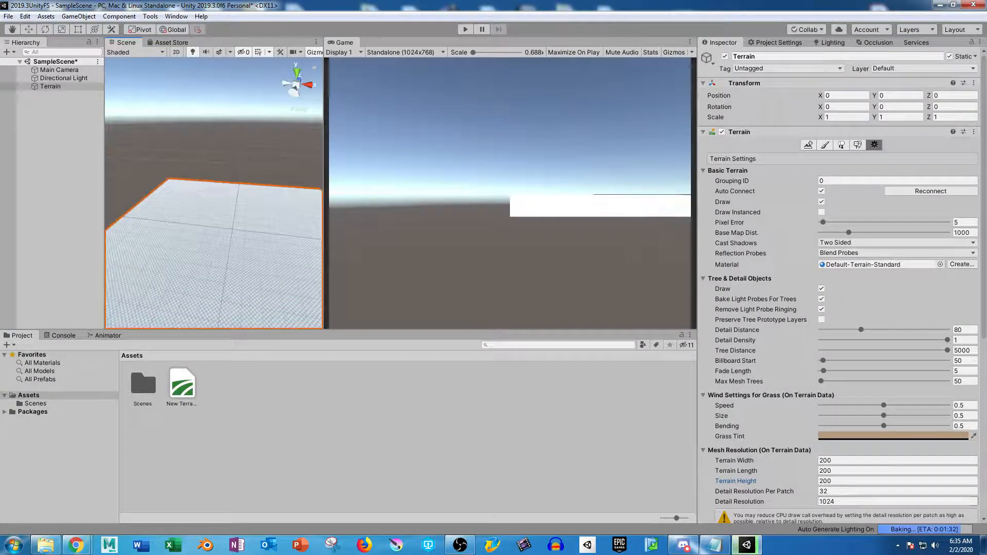
Step: Turn off automatic lighting generation for the scene and review the remaining lighting settings
{"action": "left_click", "coordinate": [830, 42]}
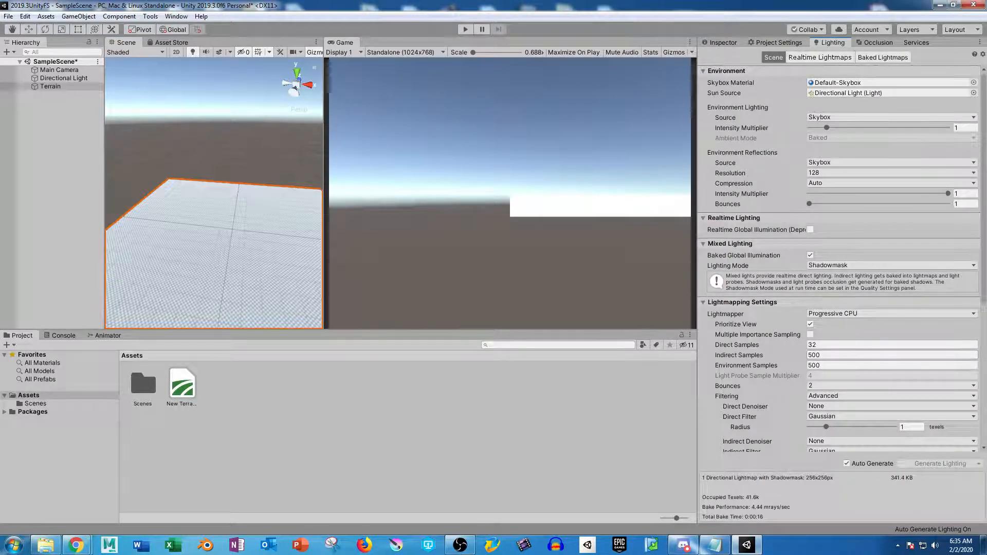
{"action": "scroll", "coordinate": [840, 257], "scroll_direction": "down", "scroll_amount": 5}
{"action": "scroll", "coordinate": [840, 257], "scroll_direction": "down", "scroll_amount": 1}
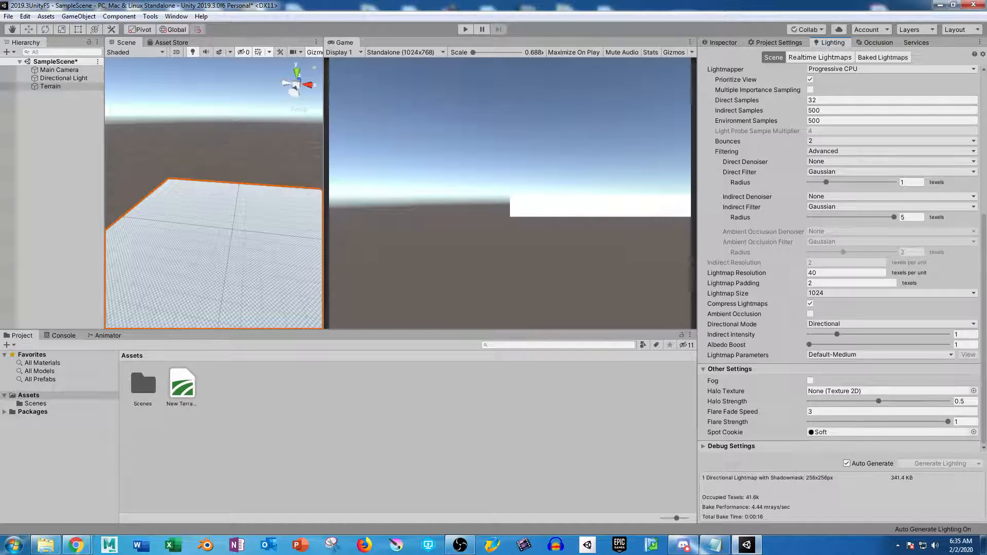
{"action": "left_click", "coordinate": [847, 463]}
{"action": "right_click_drag", "start_coordinate": [214, 193], "coordinate": [214, 193]}
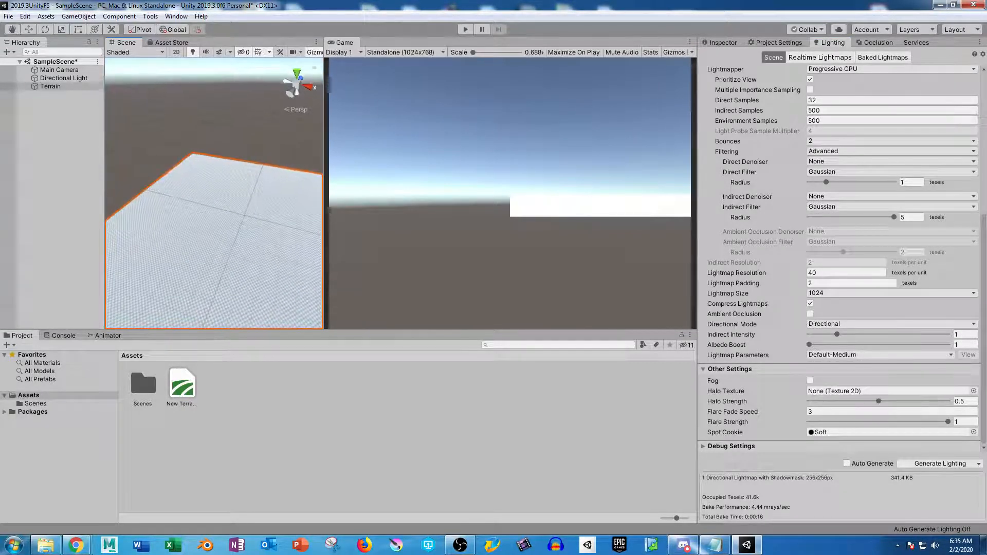
{"action": "scroll", "coordinate": [840, 258], "scroll_direction": "up", "scroll_amount": 8}
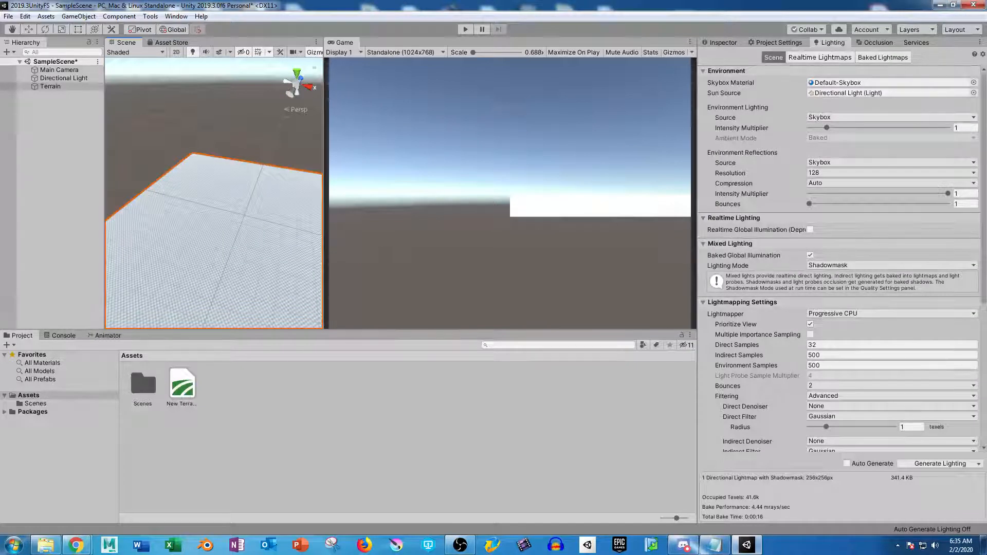
{"action": "mouse_move", "coordinate": [743, 255]}
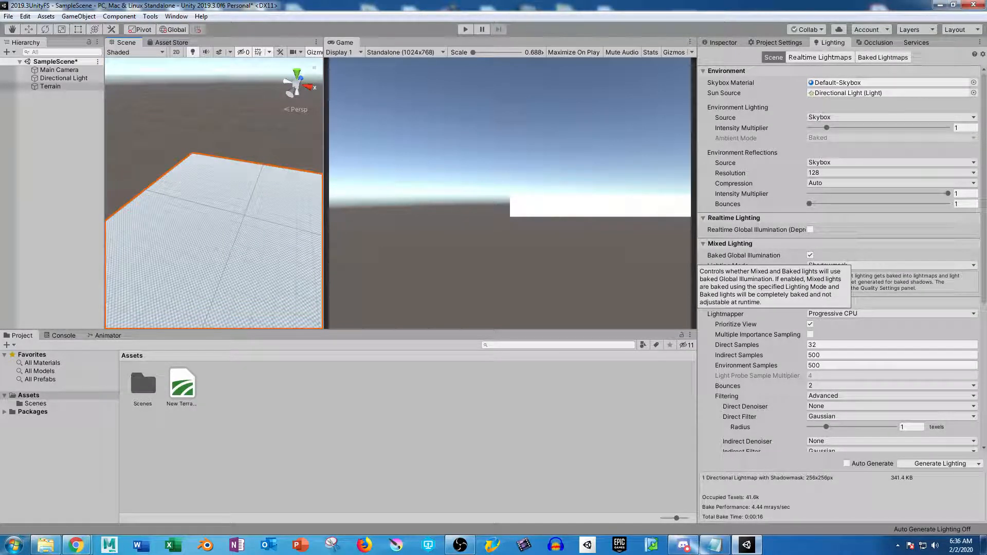
{"action": "mouse_move", "coordinate": [743, 230]}
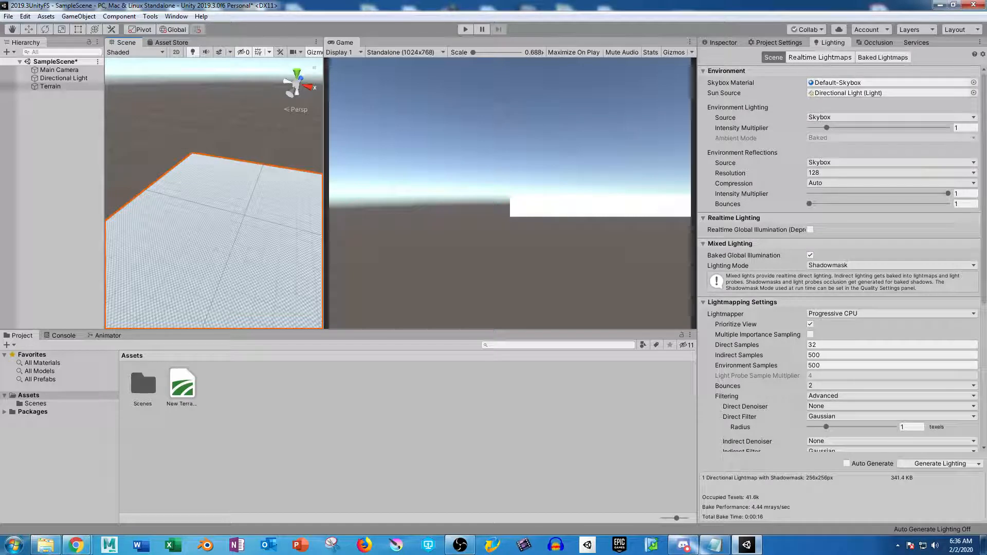
{"action": "scroll", "coordinate": [838, 257], "scroll_direction": "down", "scroll_amount": 10}
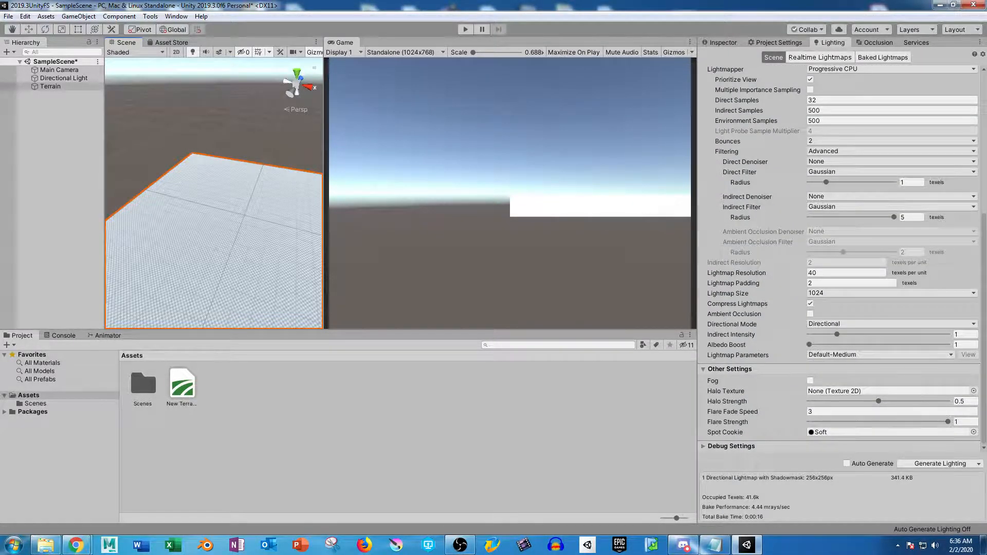
Step: Raise a broad hill in the middle of the terrain with Raise or Lower Terrain, using a brush size of 126
{"action": "middle_click_drag", "start_coordinate": [205, 215], "coordinate": [212, 215], "text": "alt"}
{"action": "right_click_drag", "start_coordinate": [211, 215], "coordinate": [180, 221], "text": "alt"}
{"action": "left_click_drag", "start_coordinate": [180, 221], "coordinate": [265, 209], "text": "alt"}
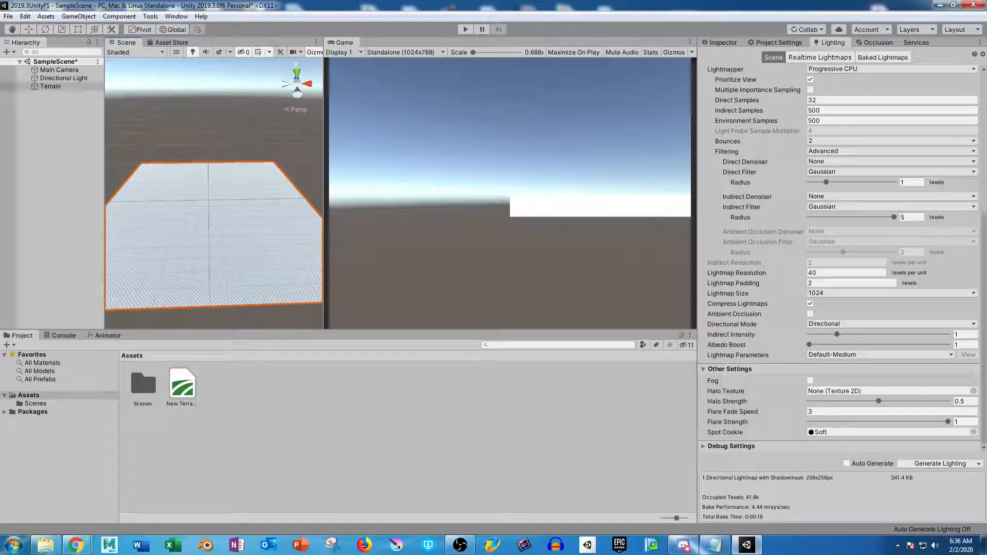
{"action": "left_click", "coordinate": [722, 42]}
{"action": "left_click", "coordinate": [828, 144]}
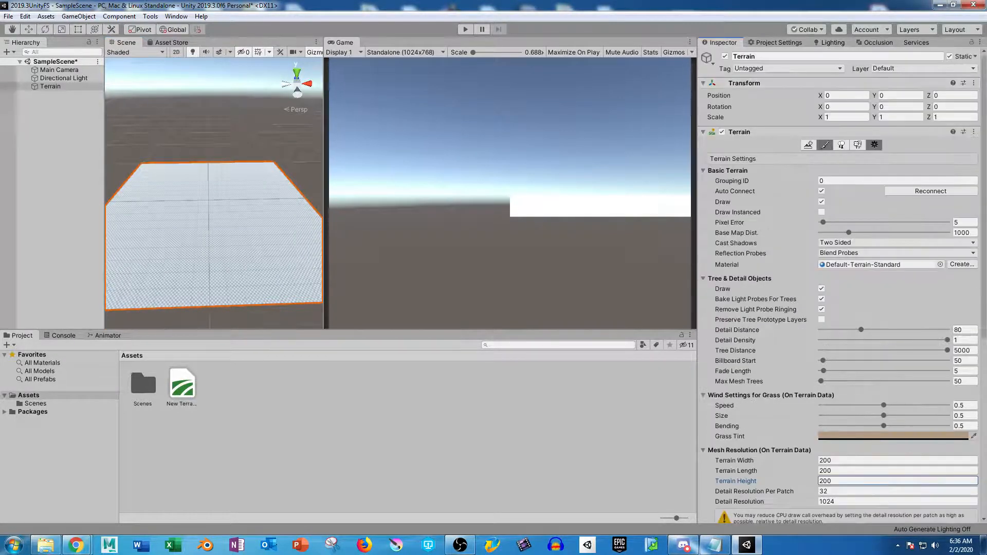
{"action": "left_click", "coordinate": [843, 156]}
{"action": "left_click", "coordinate": [740, 169]}
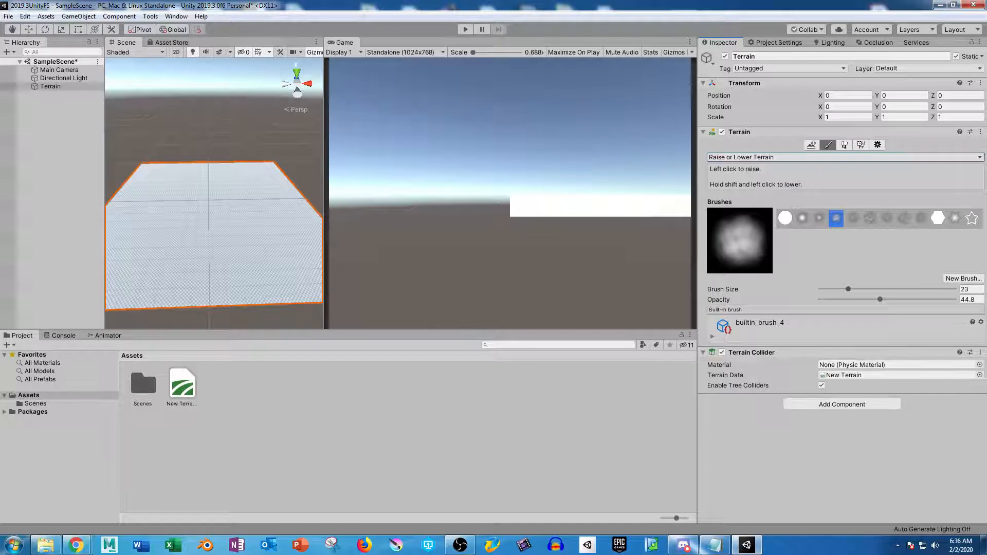
{"action": "left_click_drag", "start_coordinate": [849, 289], "coordinate": [871, 289]}
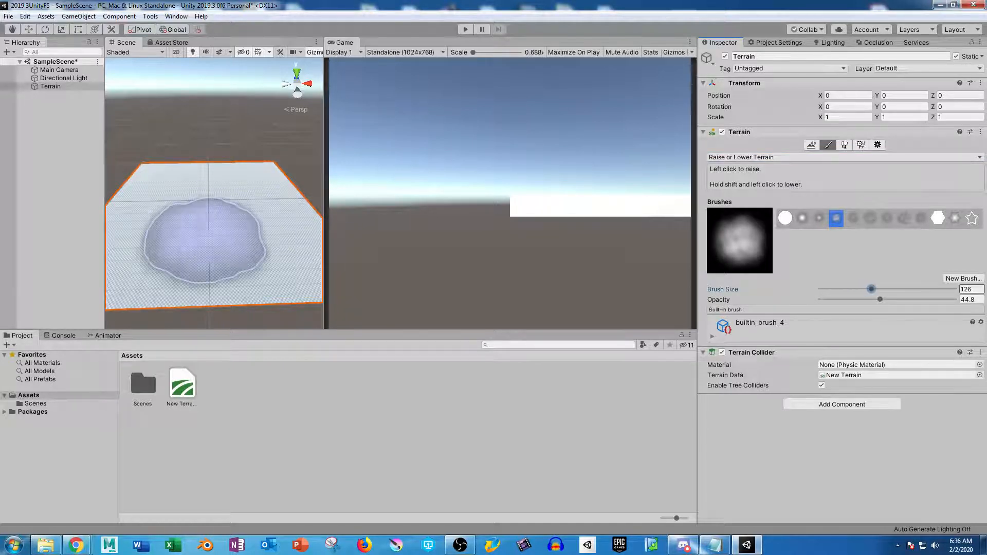
{"action": "mouse_move", "coordinate": [262, 219]}
{"action": "left_mouse_down"}
{"action": "mouse_move", "coordinate": [198, 199]}
{"action": "mouse_move", "coordinate": [231, 181]}
{"action": "mouse_move", "coordinate": [236, 210]}
{"action": "mouse_move", "coordinate": [187, 219]}
{"action": "mouse_move", "coordinate": [216, 226]}
{"action": "mouse_move", "coordinate": [195, 247]}
{"action": "left_mouse_up"}
{"action": "left_click_drag", "start_coordinate": [202, 247], "coordinate": [202, 241]}
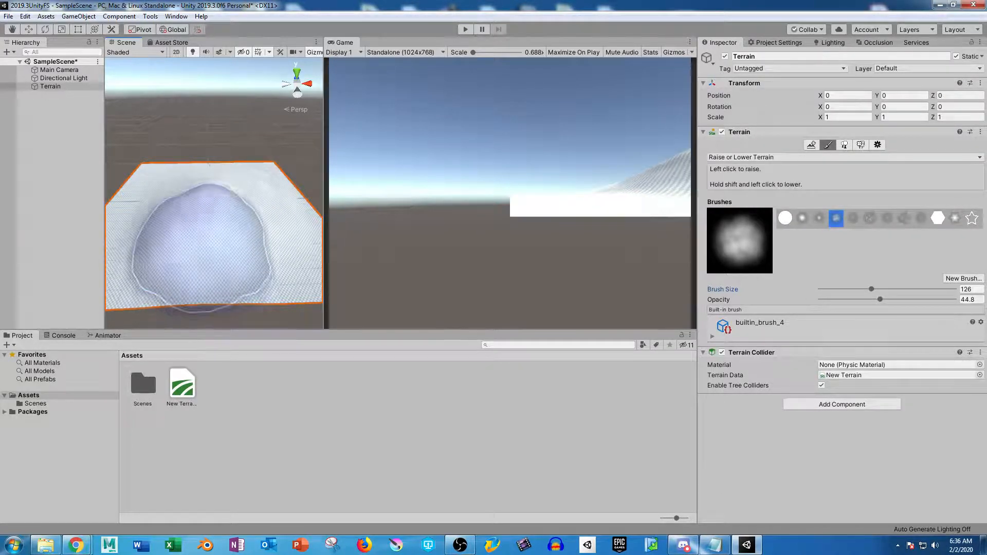
Step: Inspect the raised hill from the side and reduce the terrain brush size to 5
{"action": "left_click_drag", "start_coordinate": [268, 247], "coordinate": [283, 193], "text": "alt"}
{"action": "right_click_drag", "start_coordinate": [282, 193], "coordinate": [313, 196], "text": "alt"}
{"action": "left_click_drag", "start_coordinate": [293, 205], "coordinate": [176, 234], "text": "alt"}
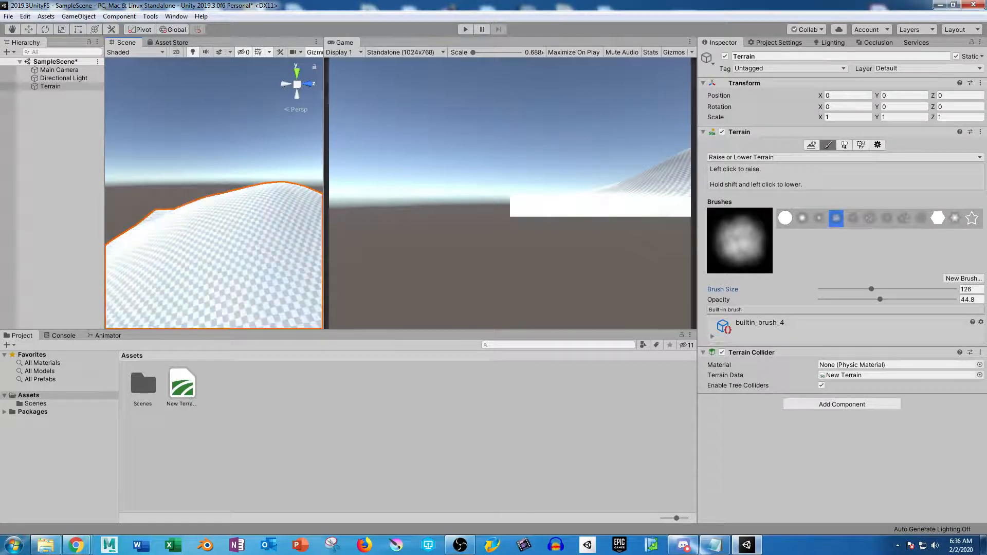
{"action": "left_click_drag", "start_coordinate": [872, 289], "coordinate": [870, 289]}
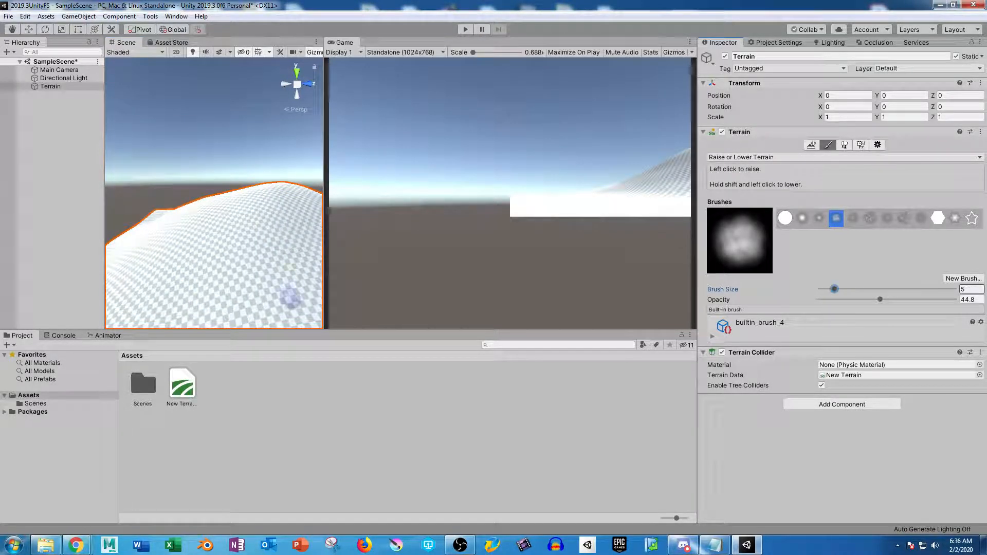
Step: Try a small raising stroke on the hill's slope, undo it, and set the brush opacity to 19.1
{"action": "mouse_move", "coordinate": [217, 229]}
{"action": "left_mouse_down"}
{"action": "mouse_move", "coordinate": [256, 239]}
{"action": "mouse_move", "coordinate": [206, 238]}
{"action": "left_mouse_up"}
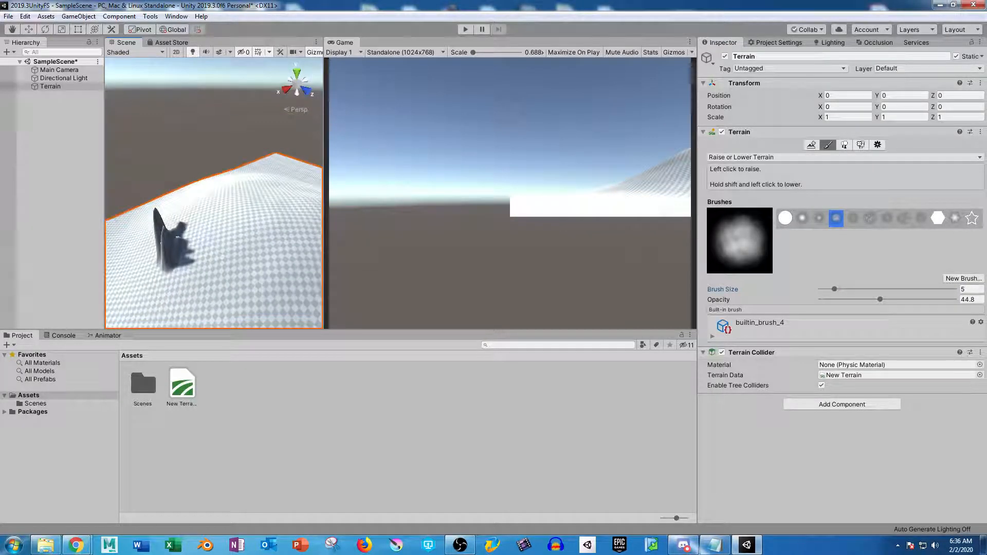
{"action": "key", "text": "ctrl+z"}
{"action": "left_click_drag", "start_coordinate": [880, 299], "coordinate": [845, 299]}
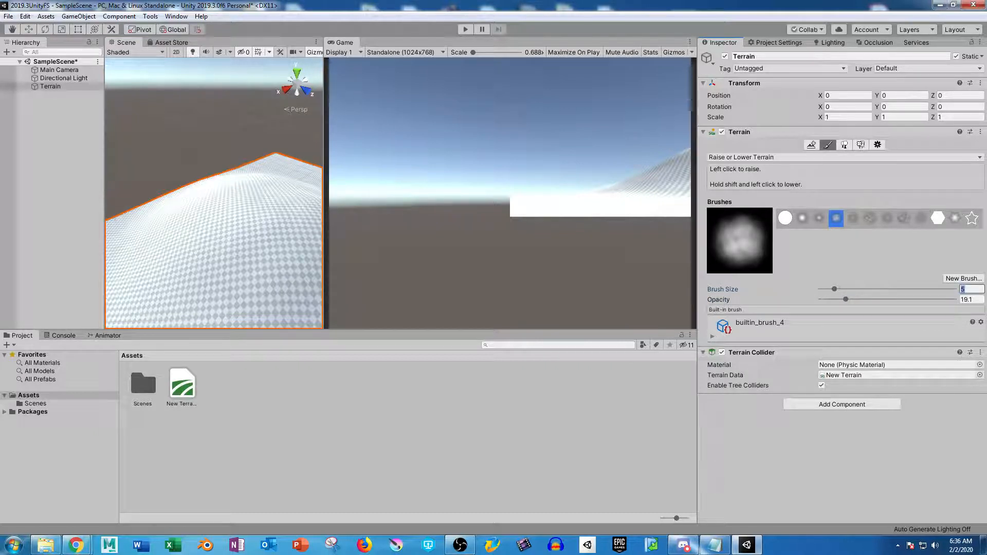
Step: Set the terrain brush size to 15 and raise a small bump on the hill's slope
{"action": "key", "text": "Return"}
{"action": "mouse_move", "coordinate": [222, 231]}
{"action": "left_mouse_down"}
{"action": "mouse_move", "coordinate": [203, 265]}
{"action": "mouse_move", "coordinate": [208, 245]}
{"action": "left_mouse_up"}
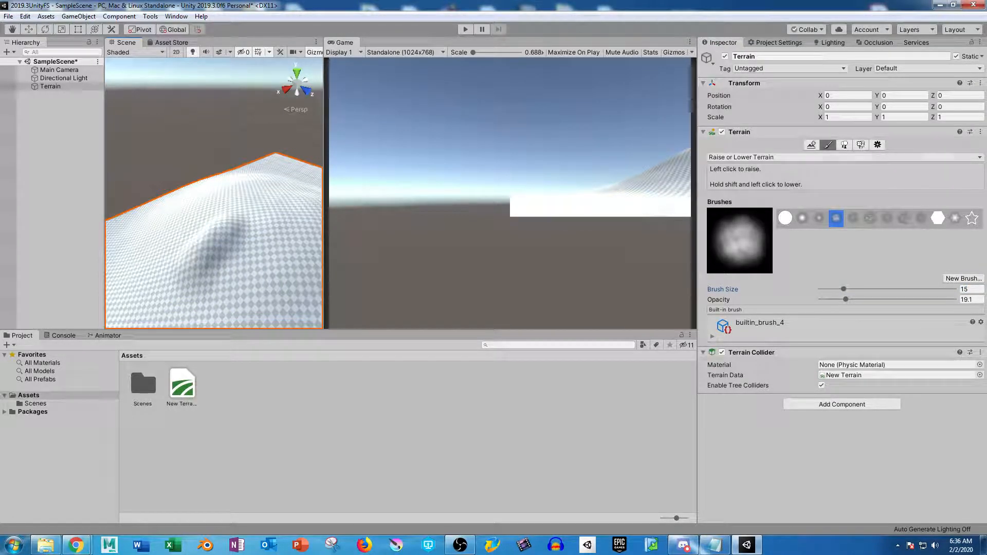
Step: Flatten a plateau into the hill's slope with Set Height, using a height of 20 in World space
{"action": "left_click", "coordinate": [843, 156]}
{"action": "left_click", "coordinate": [739, 202]}
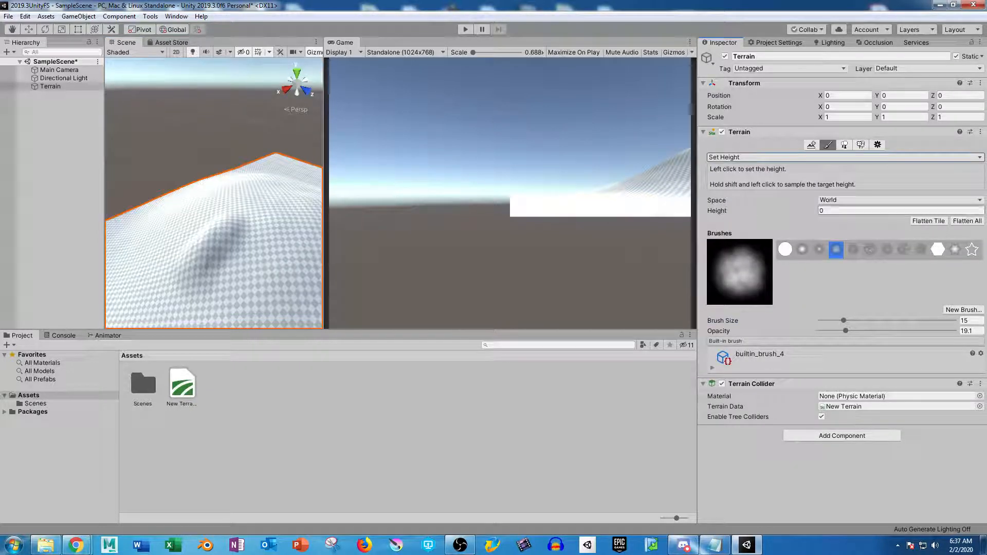
{"action": "left_click", "coordinate": [869, 211]}
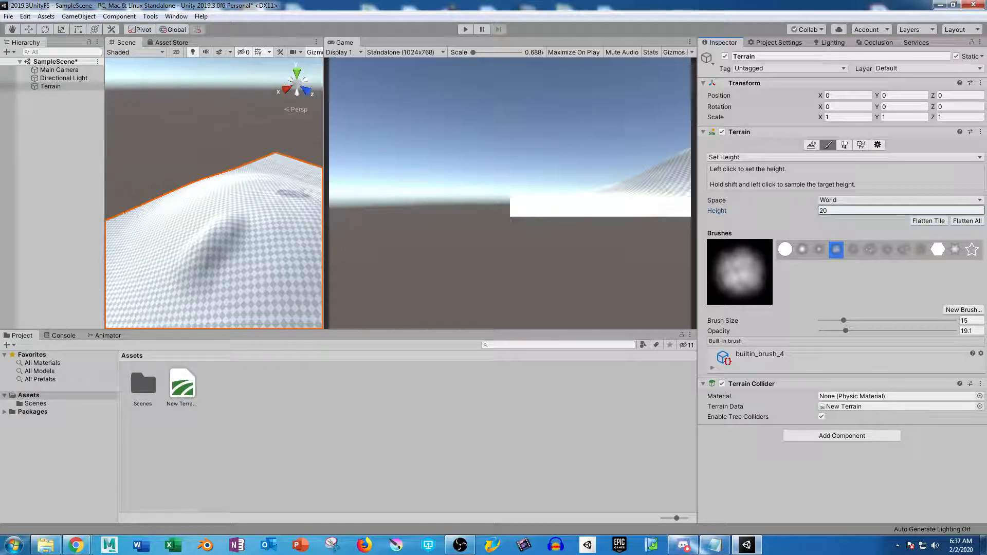
{"action": "mouse_move", "coordinate": [241, 215]}
{"action": "left_mouse_down"}
{"action": "mouse_move", "coordinate": [220, 236]}
{"action": "mouse_move", "coordinate": [209, 225]}
{"action": "mouse_move", "coordinate": [227, 234]}
{"action": "mouse_move", "coordinate": [188, 244]}
{"action": "mouse_move", "coordinate": [203, 233]}
{"action": "mouse_move", "coordinate": [191, 227]}
{"action": "mouse_move", "coordinate": [179, 250]}
{"action": "mouse_move", "coordinate": [181, 234]}
{"action": "left_mouse_up"}
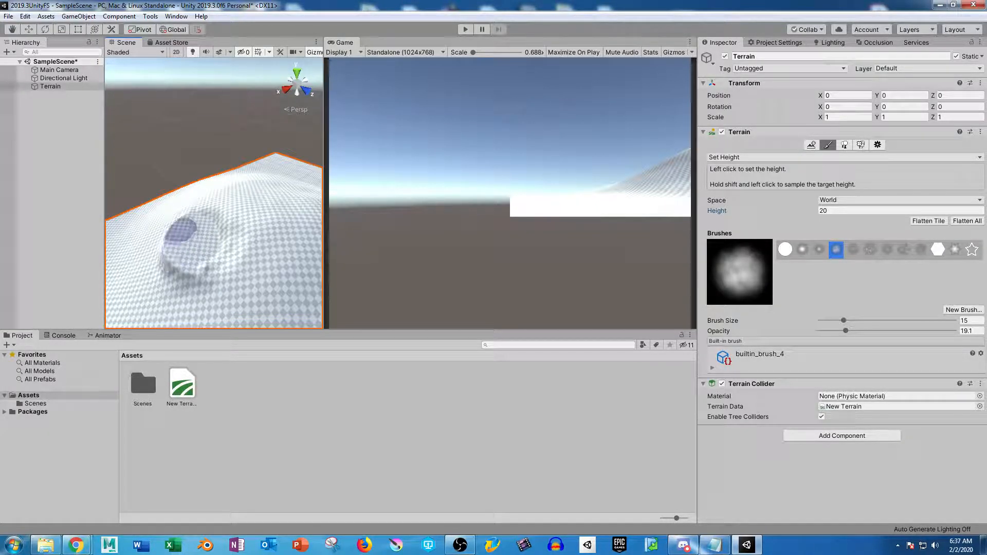
{"action": "middle_click_drag", "start_coordinate": [206, 237], "coordinate": [280, 205]}
{"action": "mouse_move", "coordinate": [260, 198]}
{"action": "left_mouse_down"}
{"action": "mouse_move", "coordinate": [246, 218]}
{"action": "mouse_move", "coordinate": [251, 206]}
{"action": "mouse_move", "coordinate": [241, 199]}
{"action": "mouse_move", "coordinate": [247, 195]}
{"action": "mouse_move", "coordinate": [239, 224]}
{"action": "mouse_move", "coordinate": [240, 196]}
{"action": "mouse_move", "coordinate": [296, 226]}
{"action": "mouse_move", "coordinate": [273, 212]}
{"action": "mouse_move", "coordinate": [194, 257]}
{"action": "mouse_move", "coordinate": [67, 221]}
{"action": "left_mouse_up"}
{"action": "scroll", "coordinate": [263, 212], "scroll_direction": "up", "scroll_amount": 3}
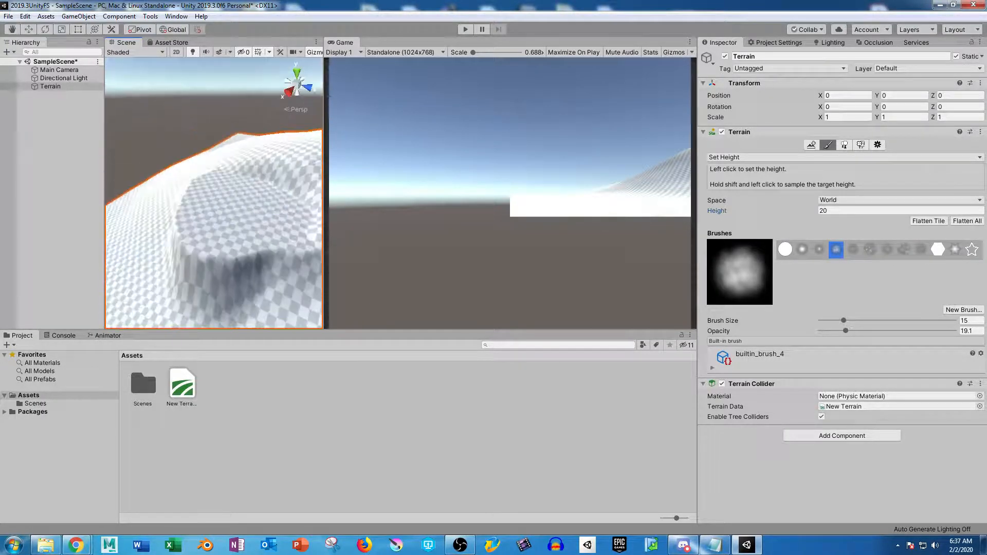
Step: Switch back to Raise or Lower Terrain, try a raising stroke on the plateau and undo it
{"action": "left_click", "coordinate": [843, 157]}
{"action": "left_click", "coordinate": [835, 167]}
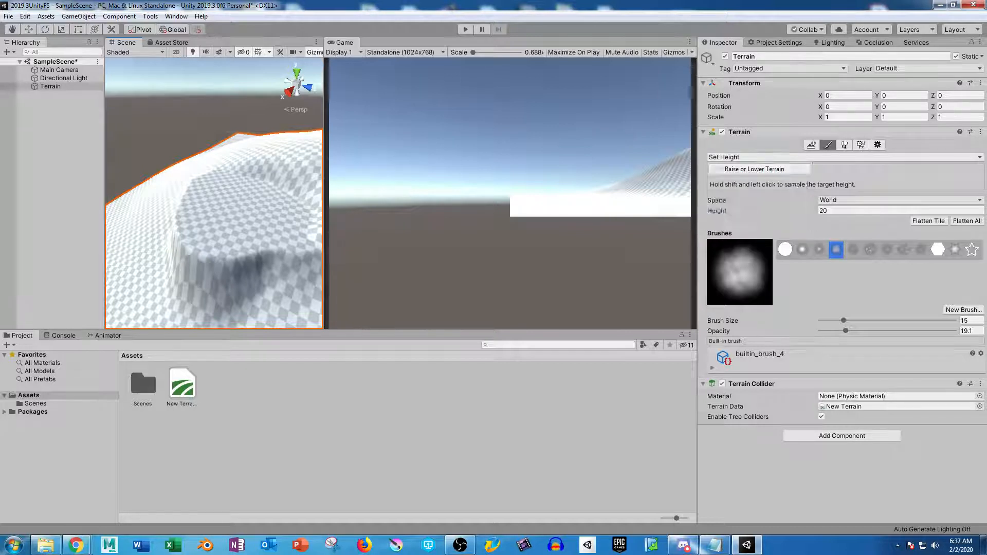
{"action": "left_click_drag", "start_coordinate": [221, 244], "coordinate": [222, 242]}
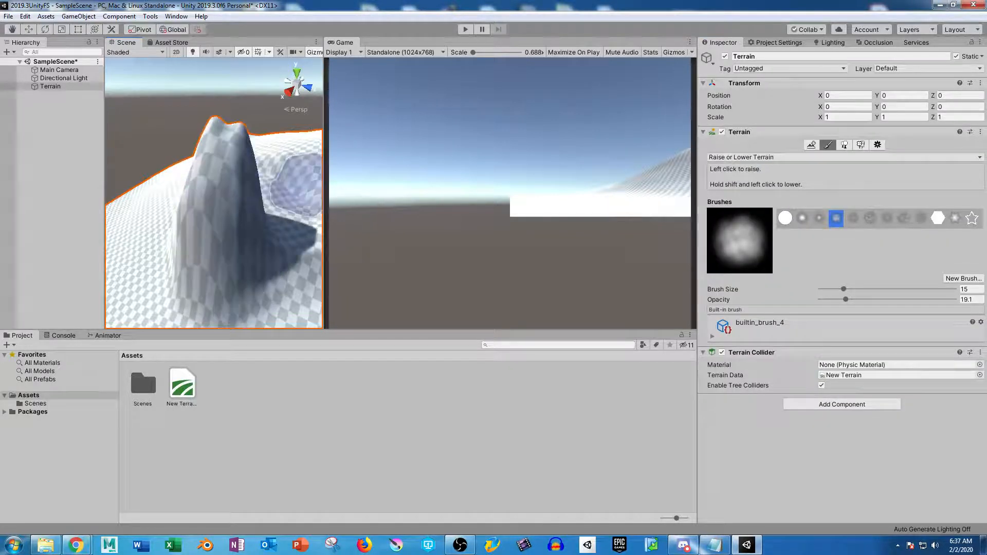
{"action": "key", "text": "ctrl+z"}
Step: Reduce the brush opacity to 7.2 and raise gentle, uneven bumps on and around the plateau
{"action": "left_click_drag", "start_coordinate": [846, 299], "coordinate": [837, 299]}
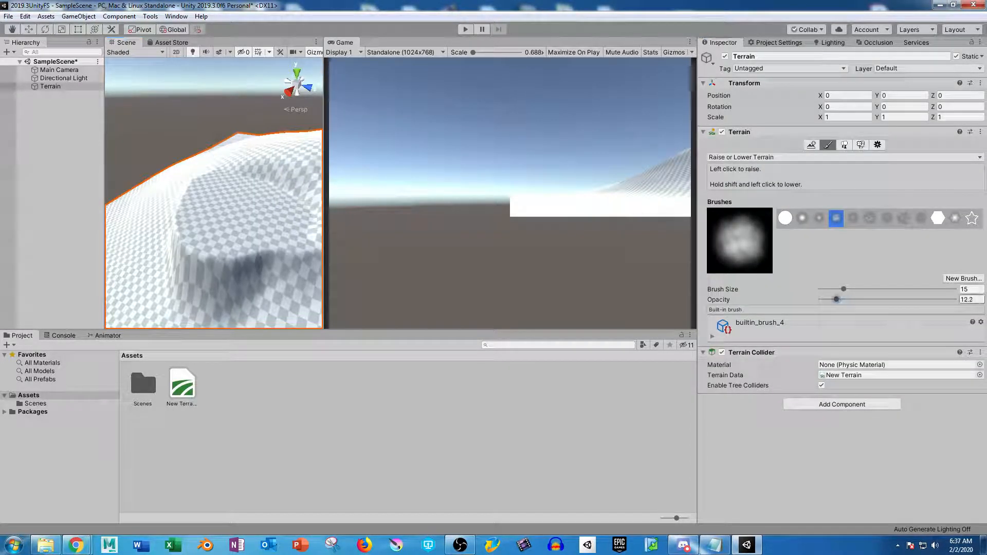
{"action": "mouse_move", "coordinate": [282, 190]}
{"action": "left_mouse_down"}
{"action": "mouse_move", "coordinate": [279, 201]}
{"action": "mouse_move", "coordinate": [265, 162]}
{"action": "left_mouse_up"}
{"action": "mouse_move", "coordinate": [213, 221]}
{"action": "left_mouse_down"}
{"action": "mouse_move", "coordinate": [245, 203]}
{"action": "mouse_move", "coordinate": [282, 208]}
{"action": "mouse_move", "coordinate": [275, 198]}
{"action": "mouse_move", "coordinate": [205, 216]}
{"action": "left_mouse_up"}
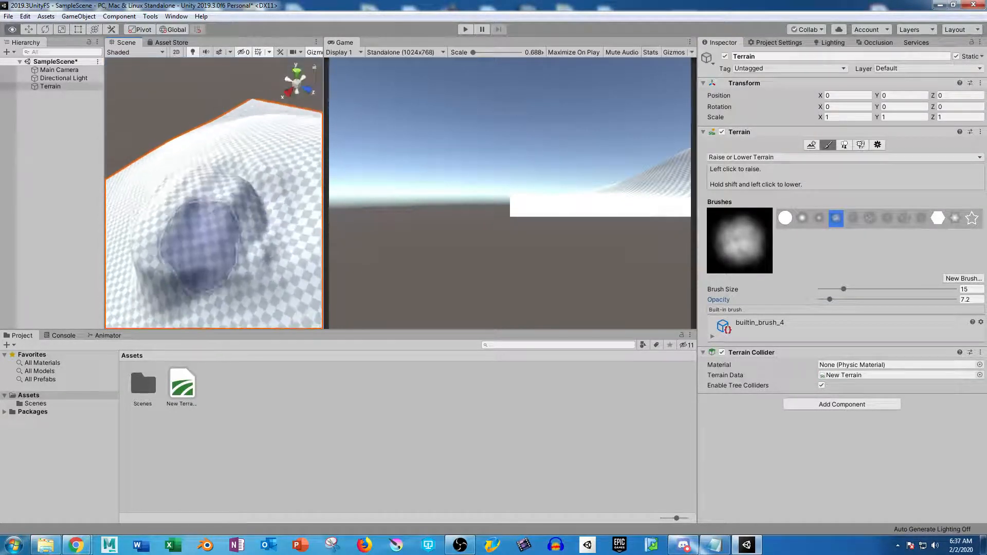
{"action": "middle_click_drag", "start_coordinate": [205, 216], "coordinate": [163, 252]}
{"action": "mouse_move", "coordinate": [163, 252]}
{"action": "left_mouse_down"}
{"action": "mouse_move", "coordinate": [208, 226]}
{"action": "mouse_move", "coordinate": [181, 186]}
{"action": "mouse_move", "coordinate": [231, 254]}
{"action": "mouse_move", "coordinate": [209, 165]}
{"action": "mouse_move", "coordinate": [247, 221]}
{"action": "mouse_move", "coordinate": [173, 269]}
{"action": "mouse_move", "coordinate": [309, 221]}
{"action": "left_mouse_up"}
{"action": "middle_click_drag", "start_coordinate": [216, 299], "coordinate": [198, 267]}
{"action": "mouse_move", "coordinate": [226, 232]}
{"action": "left_mouse_down", "text": "alt"}
{"action": "mouse_move", "coordinate": [242, 213]}
{"action": "mouse_move", "coordinate": [231, 165]}
{"action": "mouse_move", "coordinate": [208, 183]}
{"action": "mouse_move", "coordinate": [154, 157]}
{"action": "left_mouse_up", "text": "alt"}
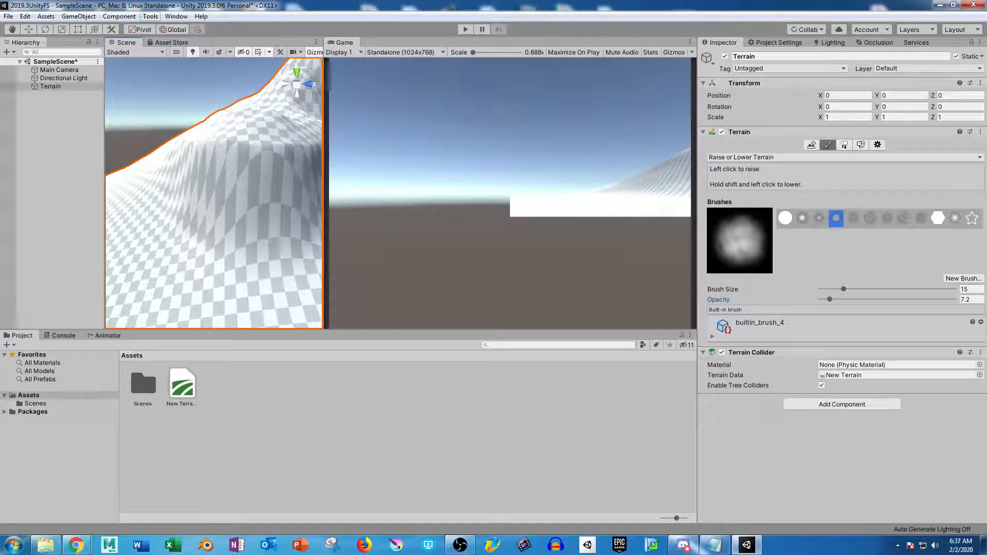
Step: Open the ProBuilder window and move it clear of the scene and game views
{"action": "left_click", "coordinate": [150, 16]}
{"action": "mouse_move", "coordinate": [169, 27]}
{"action": "left_click", "coordinate": [252, 27]}
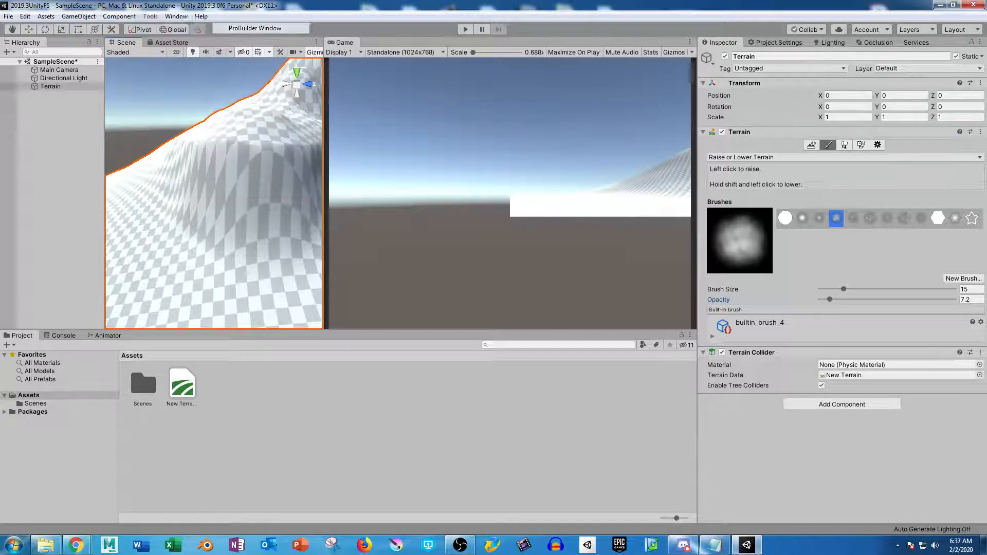
{"action": "left_click_drag", "start_coordinate": [264, 58], "coordinate": [359, 57]}
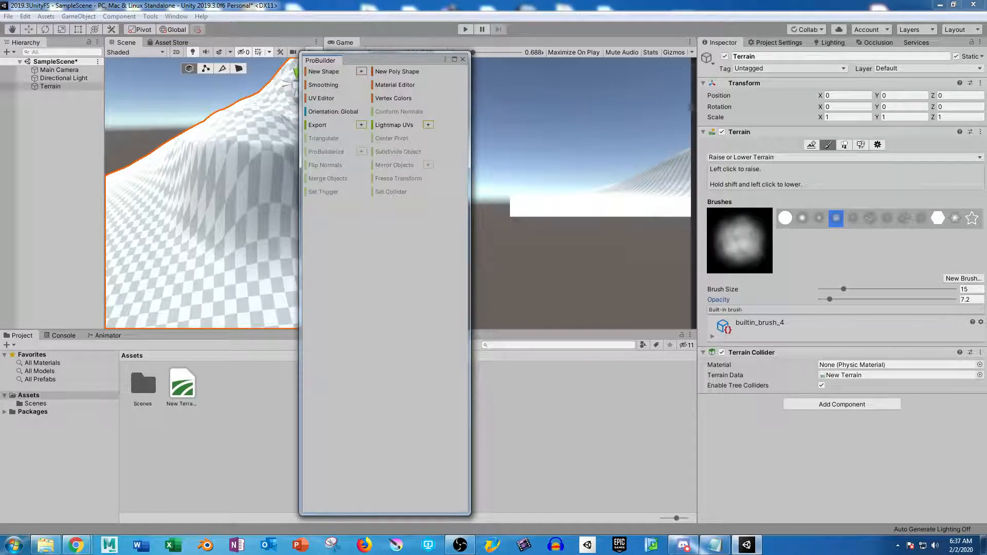
{"action": "left_click_drag", "start_coordinate": [360, 57], "coordinate": [0, 62]}
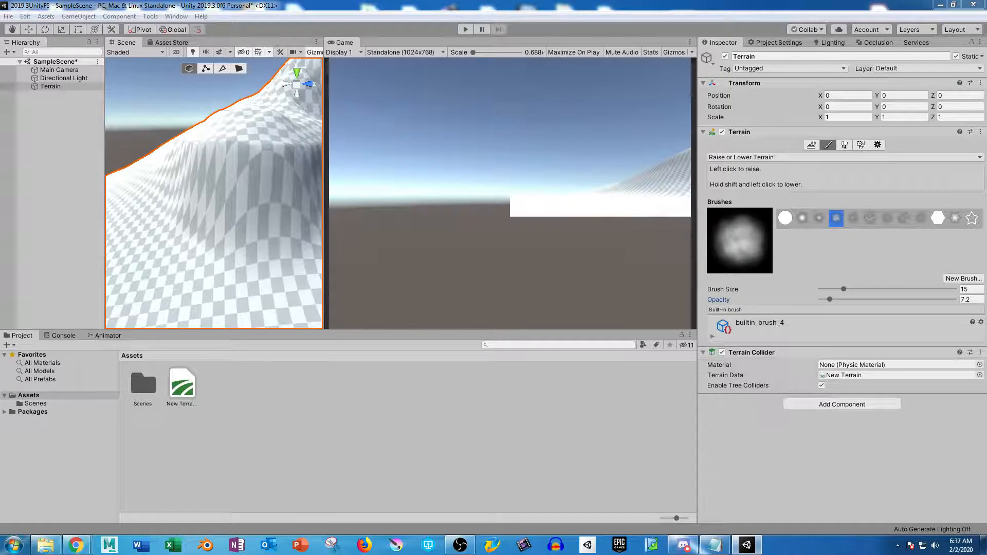
Step: Add a ProBuilder cube and move it beside the plateau's steep slope, to about X 140.17, Y 14.57, Z 48.77
{"action": "key", "text": "ctrl+k"}
{"action": "left_click_drag", "start_coordinate": [216, 154], "coordinate": [154, 221], "text": "alt"}
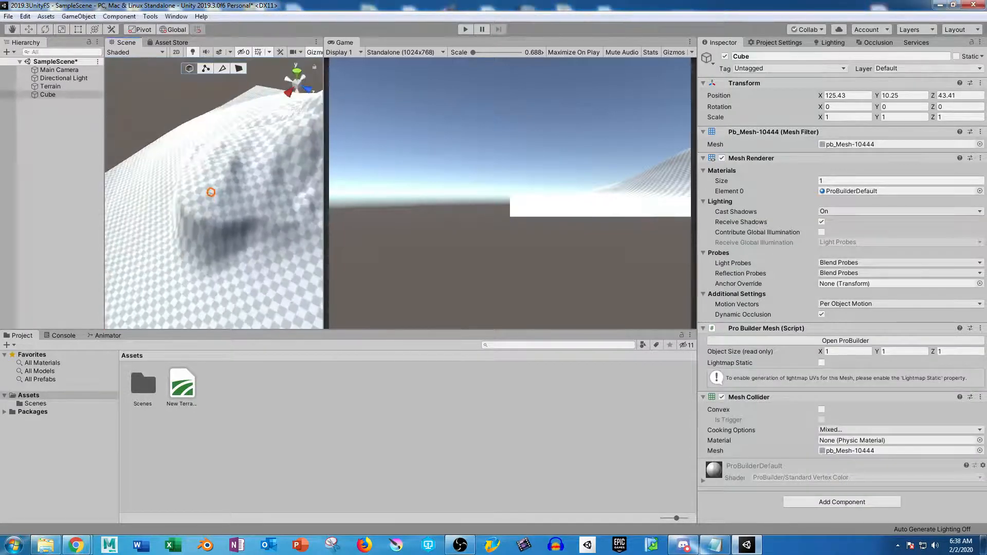
{"action": "key", "text": "w"}
{"action": "left_click_drag", "start_coordinate": [215, 199], "coordinate": [186, 222]}
{"action": "key", "text": "w"}
{"action": "right_click_drag", "start_coordinate": [186, 222], "coordinate": [216, 239]}
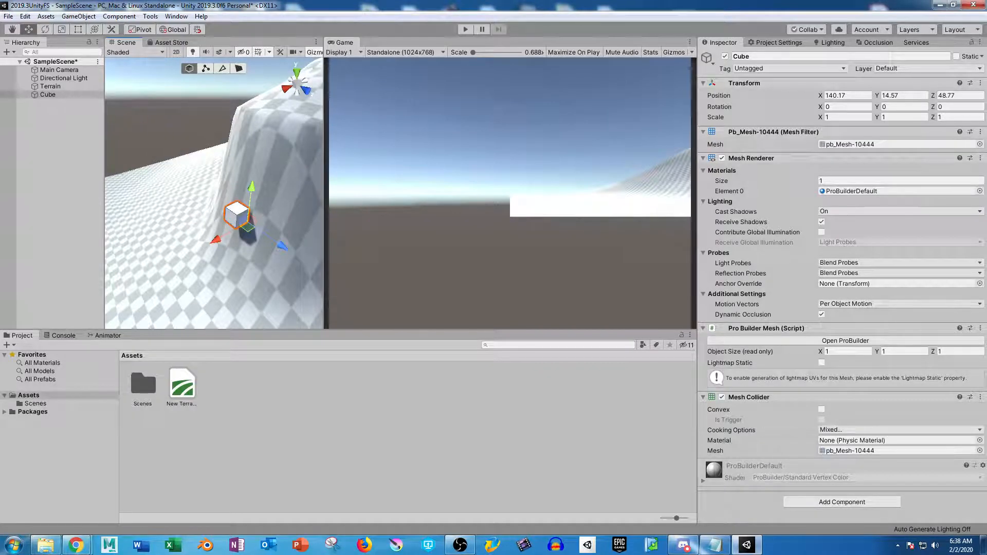
Step: Pull and extrude the cube's top face upward to form a column about 5.5 units tall
{"action": "left_click", "coordinate": [239, 68]}
{"action": "left_click_drag", "start_coordinate": [240, 175], "coordinate": [245, 123]}
{"action": "left_click", "coordinate": [246, 195]}
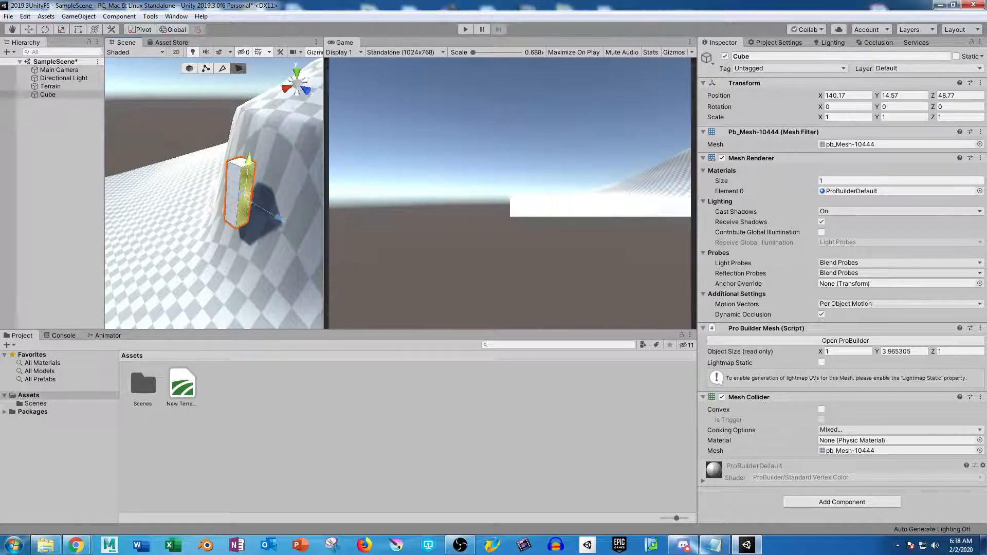
{"action": "left_click", "coordinate": [239, 161]}
{"action": "left_click_drag", "start_coordinate": [245, 116], "coordinate": [247, 101], "text": "shift"}
Step: Extrude the same-side faces at the column's top and base together to form a C shape about 4.4 units deep
{"action": "left_click_drag", "start_coordinate": [245, 149], "coordinate": [248, 86], "text": "alt"}
{"action": "left_click", "coordinate": [254, 116]}
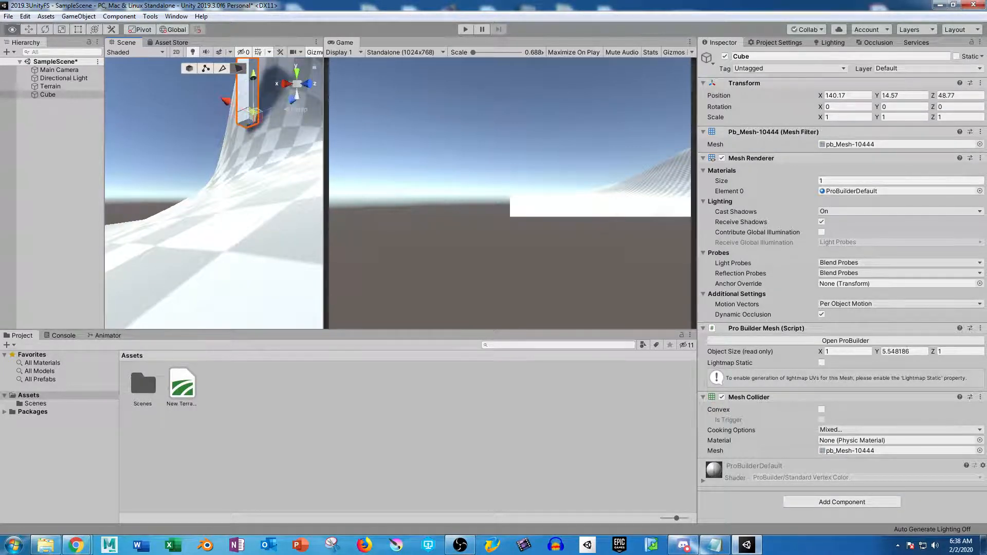
{"action": "middle_click_drag", "start_coordinate": [254, 116], "coordinate": [234, 202], "text": "alt"}
{"action": "left_click", "coordinate": [232, 286], "text": "shift"}
{"action": "left_click_drag", "start_coordinate": [270, 203], "coordinate": [322, 203], "text": "shift"}
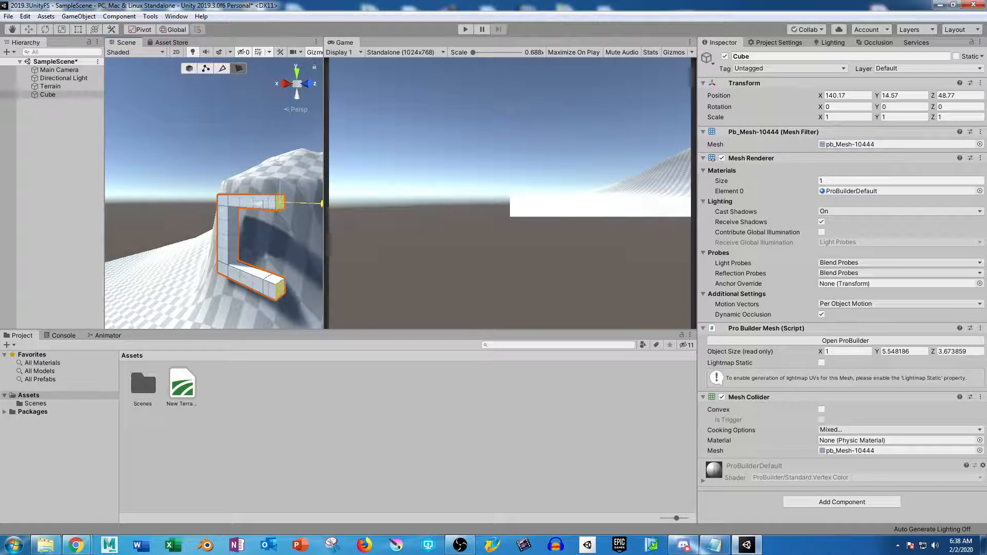
{"action": "key", "text": "f"}
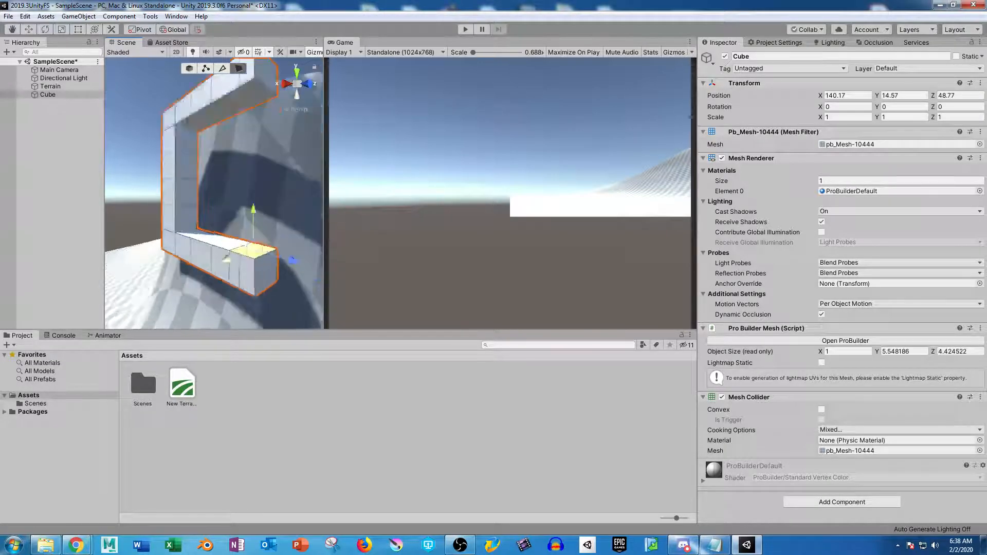
Step: Select the facing inner end faces of both arms and extrude them toward their shared centre to form a second column
{"action": "key", "text": "s"}
{"action": "right_click_drag", "start_coordinate": [226, 197], "coordinate": [219, 149]}
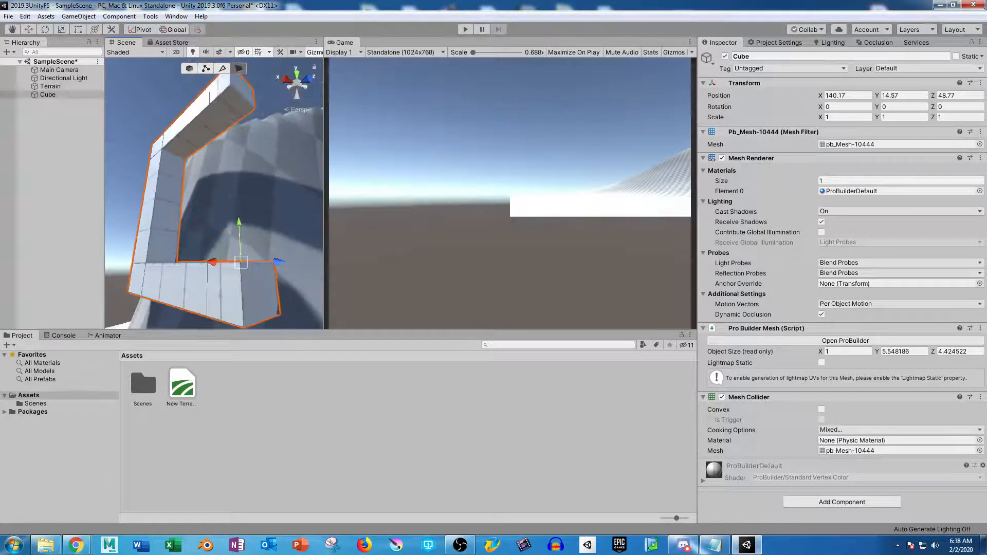
{"action": "left_click", "coordinate": [232, 105]}
{"action": "left_click", "coordinate": [257, 165]}
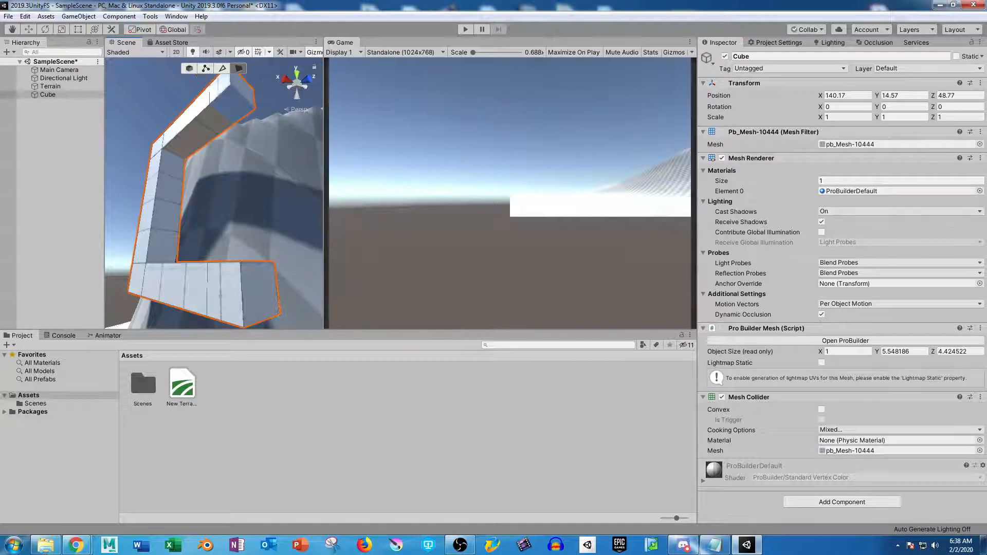
{"action": "left_click_drag", "start_coordinate": [232, 154], "coordinate": [277, 216], "text": "alt"}
{"action": "scroll", "coordinate": [277, 216], "scroll_direction": "down", "scroll_amount": 3}
{"action": "key", "text": "g"}
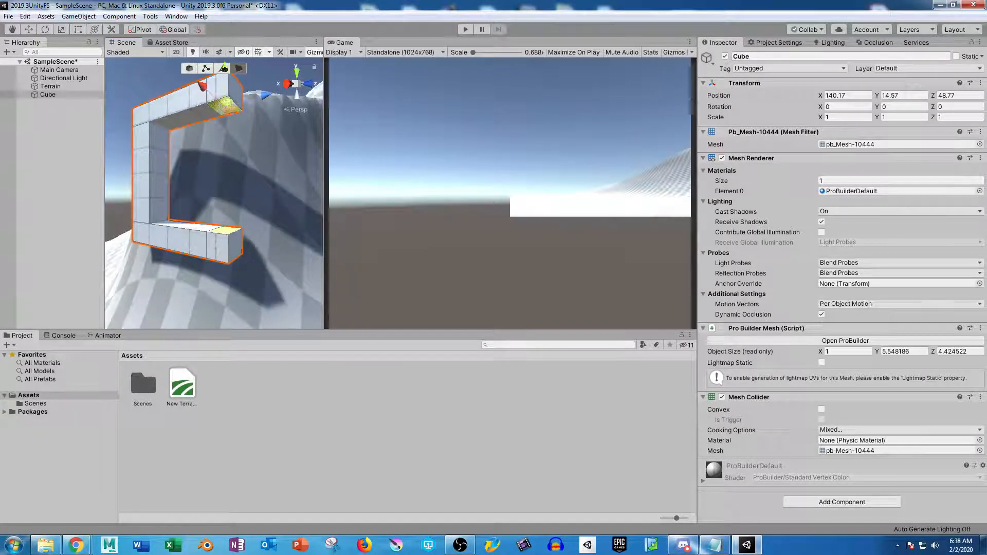
{"action": "key", "text": "z"}
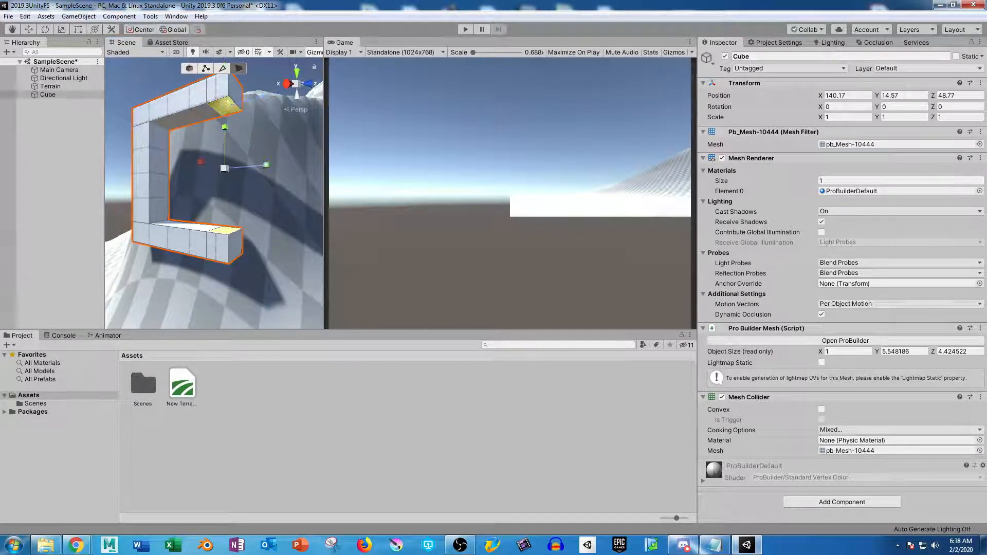
{"action": "left_click_drag", "start_coordinate": [225, 128], "coordinate": [224, 167], "text": "shift"}
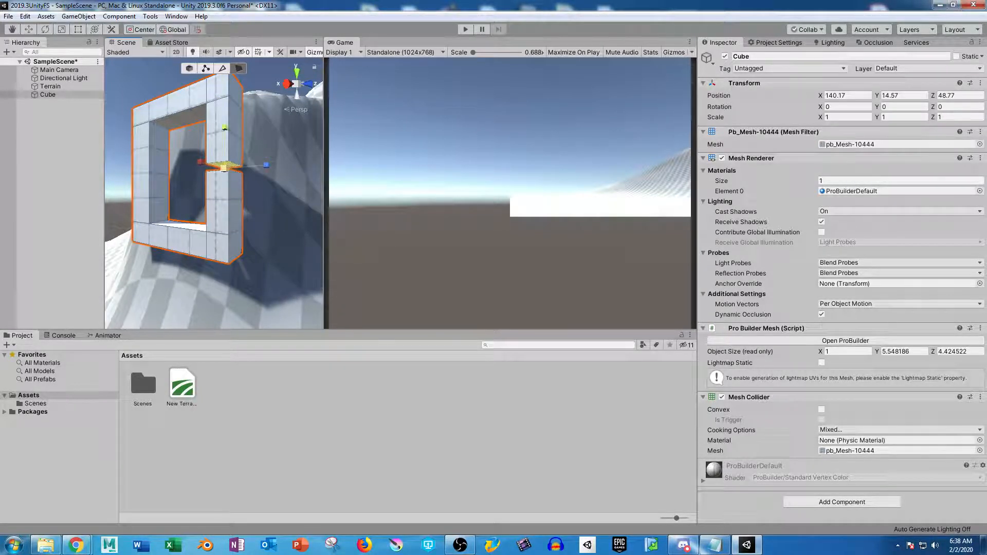
Step: Delete the two meeting end faces and scale the open ends' vertices together vertically to close the gap
{"action": "key", "text": "BackSpace"}
{"action": "left_click_drag", "start_coordinate": [235, 204], "coordinate": [316, 247], "text": "alt"}
{"action": "scroll", "coordinate": [316, 247], "scroll_direction": "up", "scroll_amount": 5}
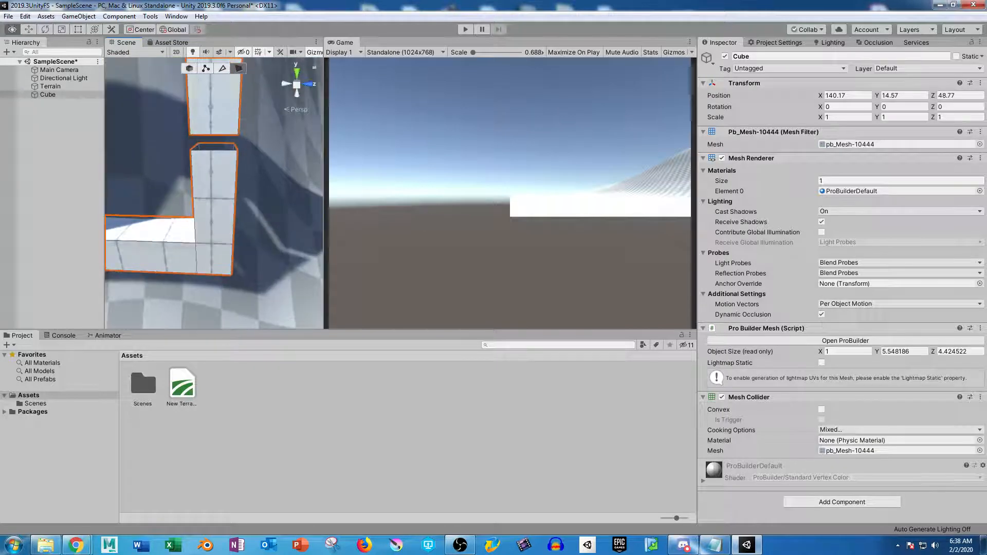
{"action": "left_click", "coordinate": [207, 69]}
{"action": "left_click_drag", "start_coordinate": [206, 149], "coordinate": [221, 123], "text": "alt"}
{"action": "left_click_drag", "start_coordinate": [159, 120], "coordinate": [288, 180]}
{"action": "left_click_drag", "start_coordinate": [212, 101], "coordinate": [172, 145]}
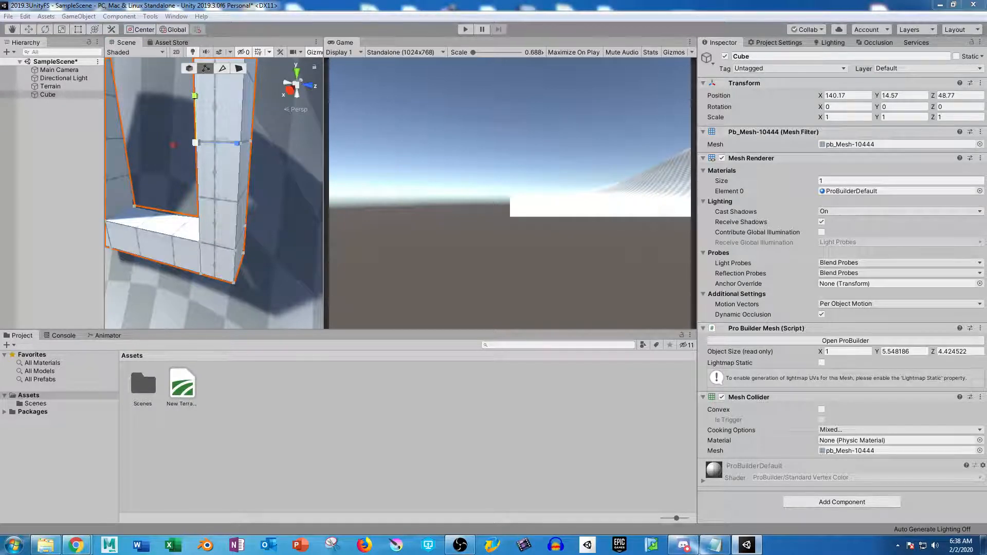
Step: Select the overlapping vertices along the new column's seam and weld them with Weld Vertices
{"action": "left_click", "coordinate": [250, 141]}
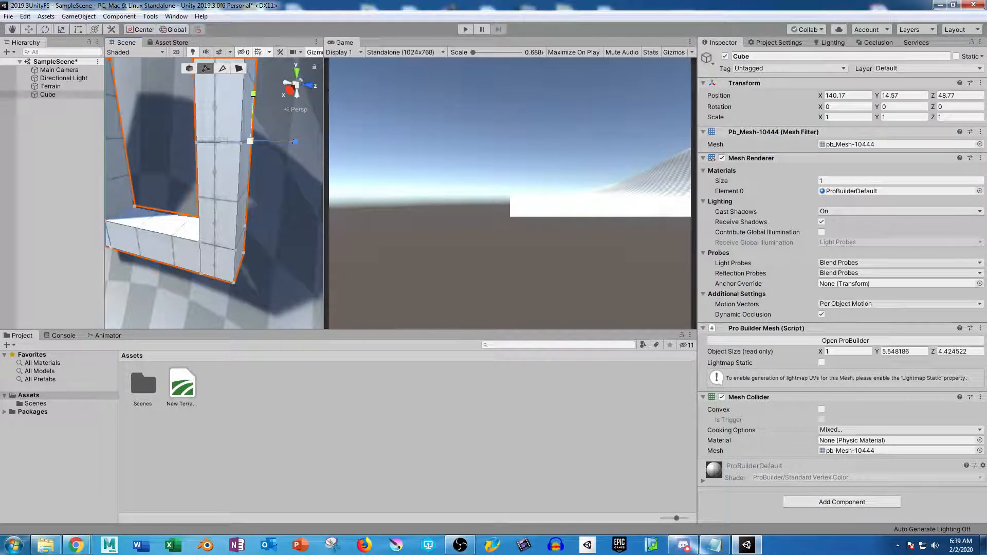
{"action": "left_click_drag", "start_coordinate": [250, 141], "coordinate": [215, 149], "text": "alt"}
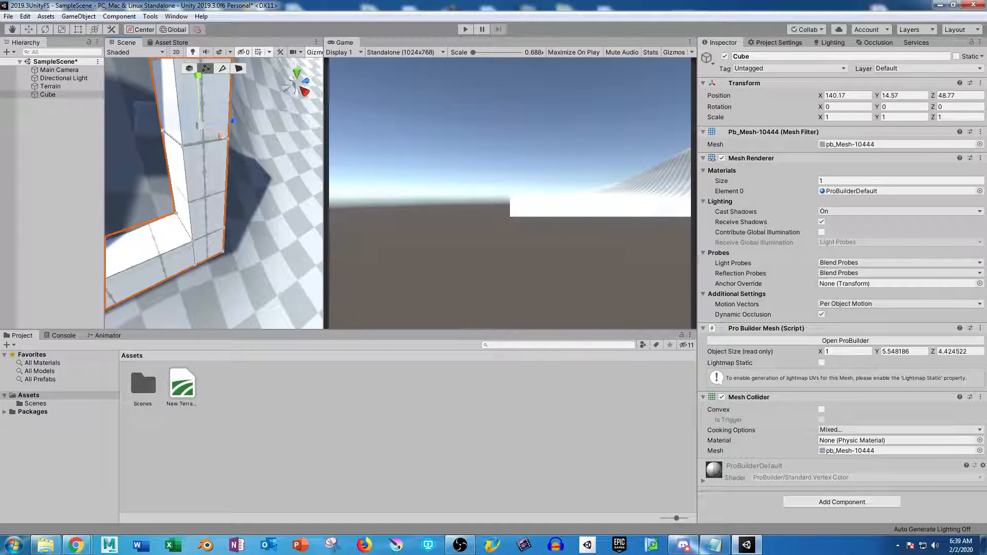
{"action": "left_click", "coordinate": [212, 143]}
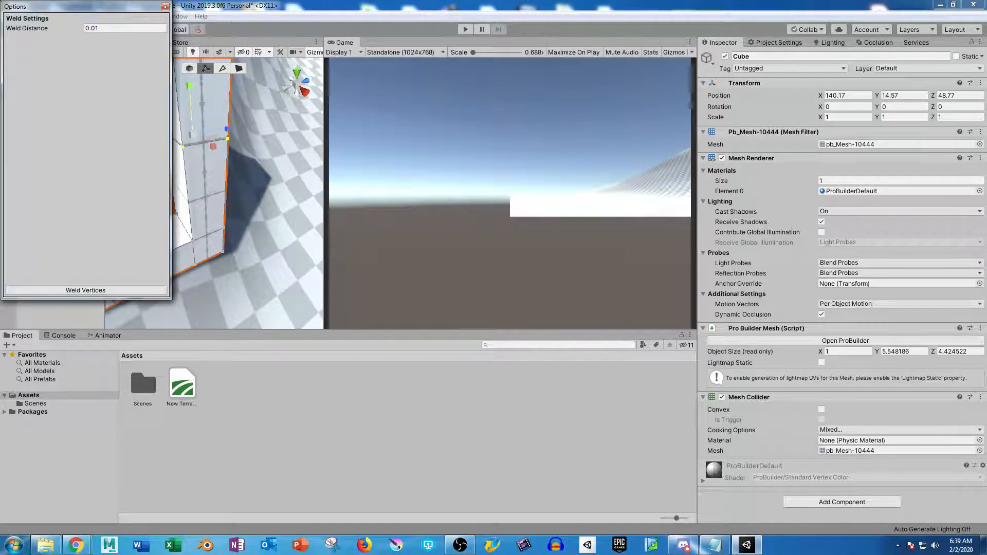
{"action": "left_click", "coordinate": [124, 28]}
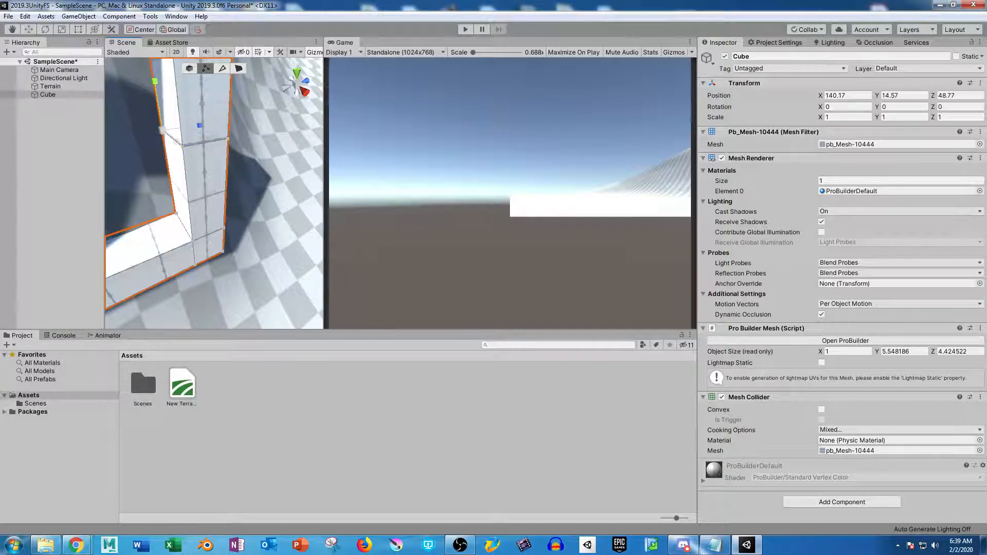
Step: Select individual seam vertices with the Move tool and examine the column's joint from several angles
{"action": "left_click", "coordinate": [227, 138]}
{"action": "key", "text": "w"}
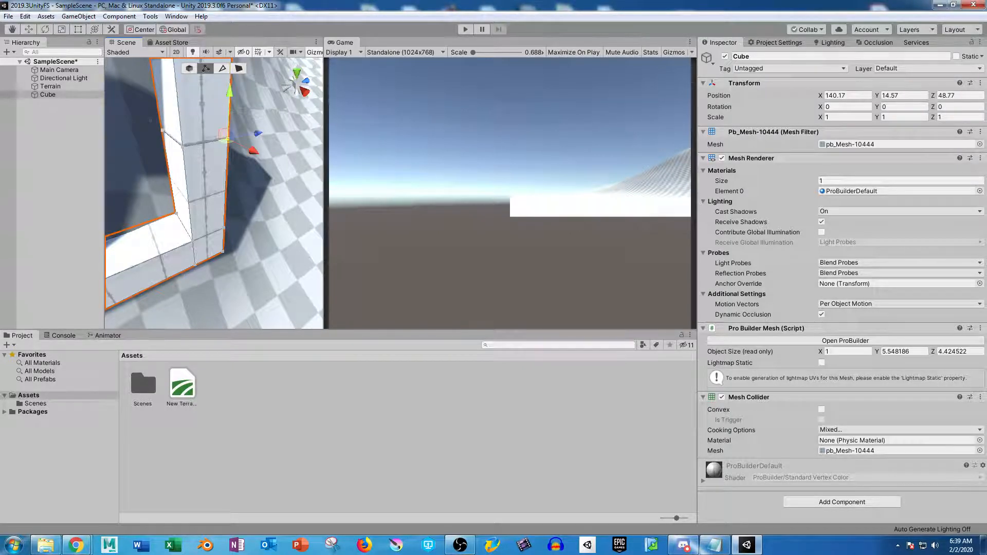
{"action": "left_click", "coordinate": [174, 139]}
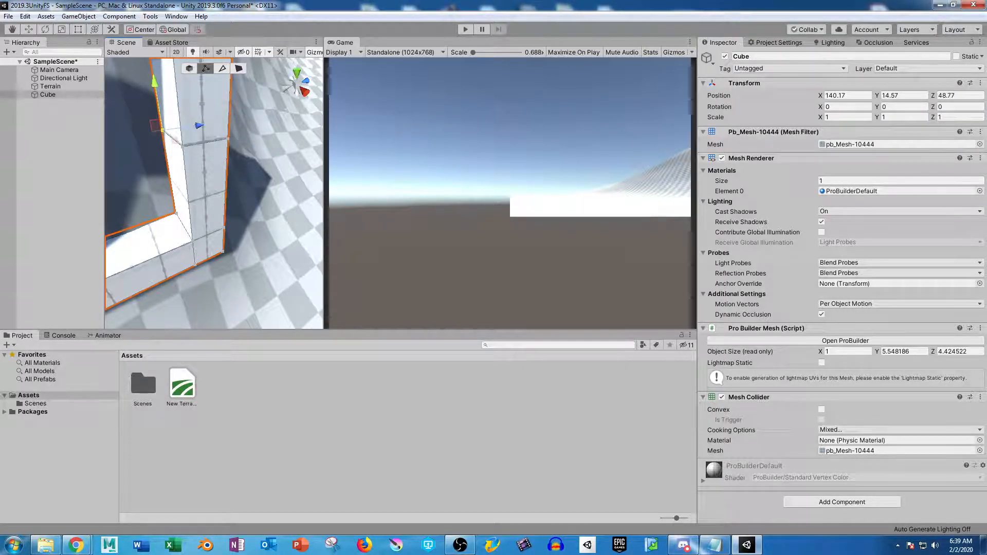
{"action": "left_click", "coordinate": [225, 138]}
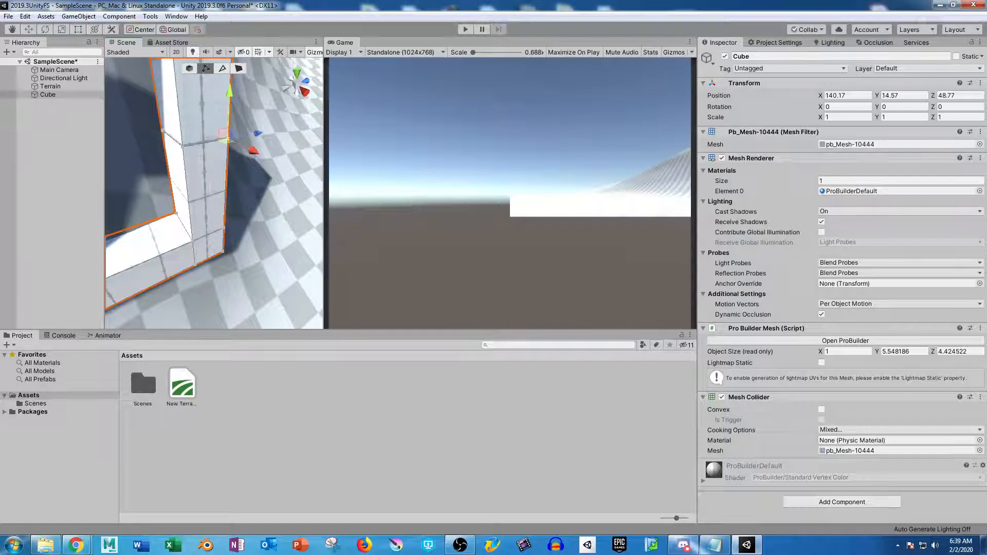
{"action": "left_click_drag", "start_coordinate": [213, 195], "coordinate": [144, 198], "text": "alt"}
{"action": "left_click", "coordinate": [225, 154]}
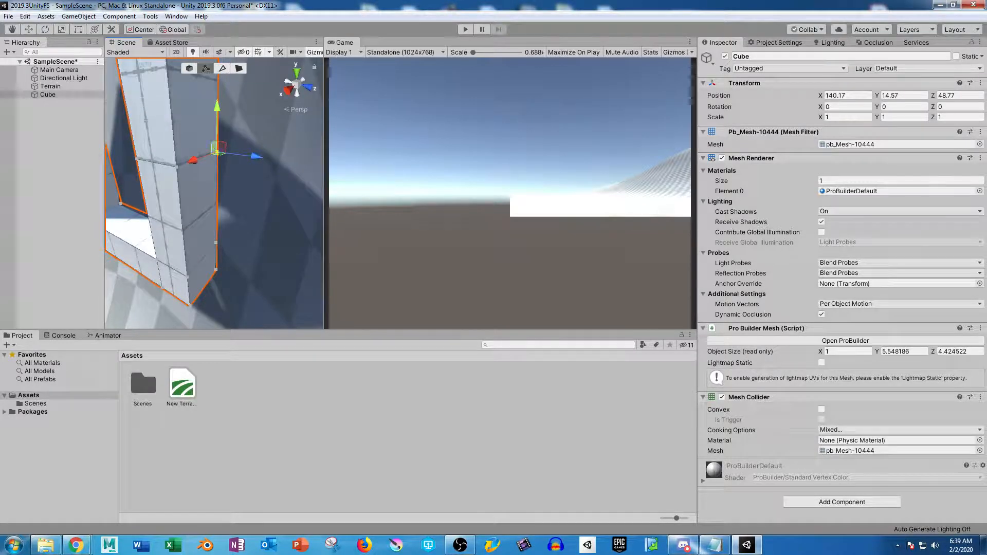
{"action": "left_click_drag", "start_coordinate": [214, 150], "coordinate": [295, 142], "text": "alt"}
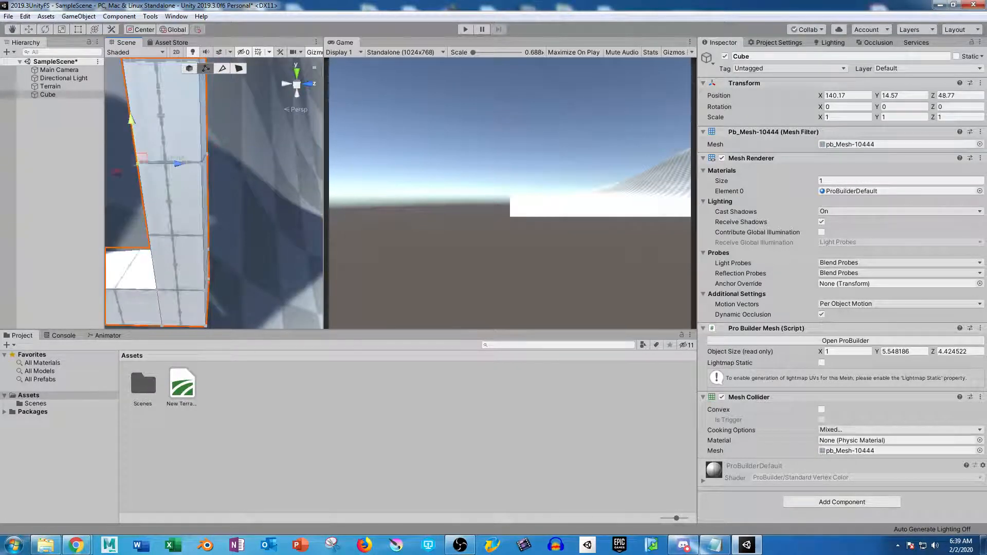
{"action": "left_click", "coordinate": [140, 166]}
{"action": "key", "text": "ctrl+z"}
{"action": "left_click", "coordinate": [201, 164]}
{"action": "left_click_drag", "start_coordinate": [201, 121], "coordinate": [287, 162]}
{"action": "key", "text": "ctrl+z"}
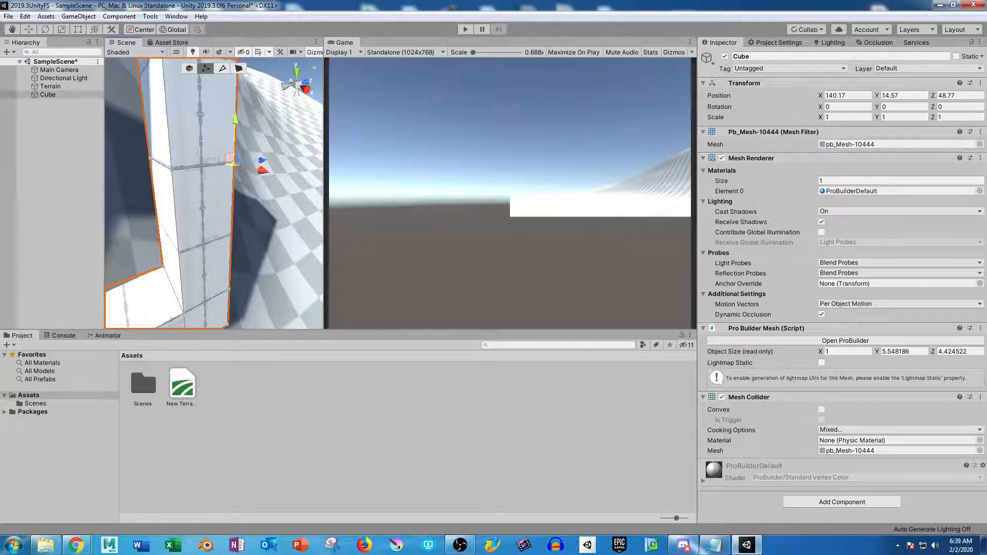
Step: Select all the frame's faces on the side towards the slope and extrude them deep into the terrain, to about 13.9 units along X
{"action": "left_click_drag", "start_coordinate": [216, 195], "coordinate": [139, 226], "text": "alt"}
{"action": "left_click", "coordinate": [239, 69]}
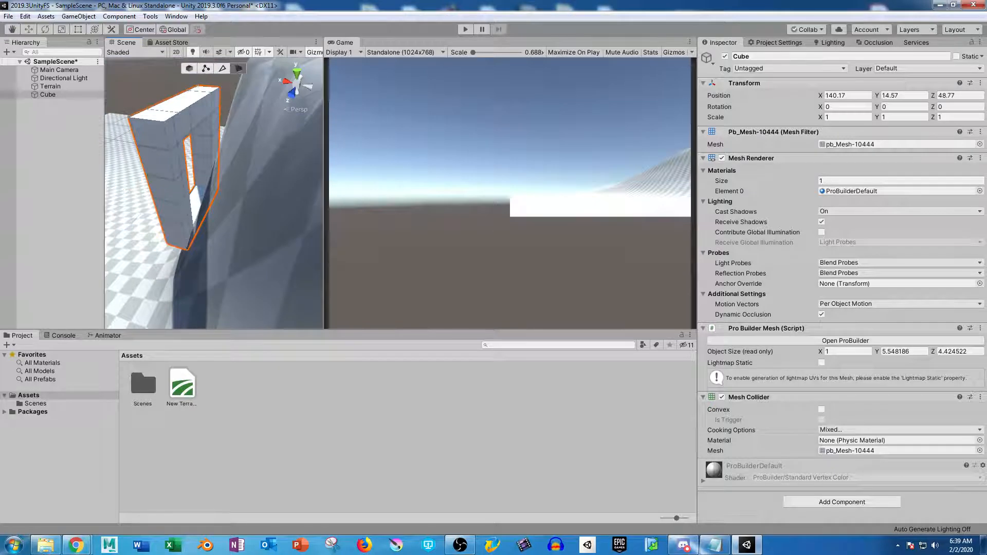
{"action": "left_click", "coordinate": [173, 132]}
{"action": "left_click", "coordinate": [195, 116], "text": "shift"}
{"action": "left_click", "coordinate": [216, 102], "text": "shift"}
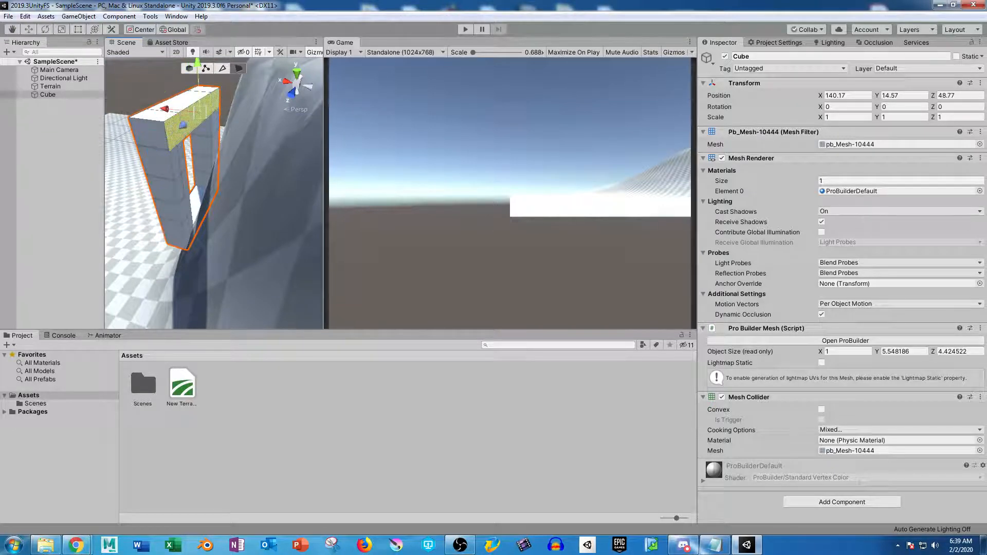
{"action": "left_click", "coordinate": [215, 135], "text": "shift"}
{"action": "left_click", "coordinate": [180, 172], "text": "shift"}
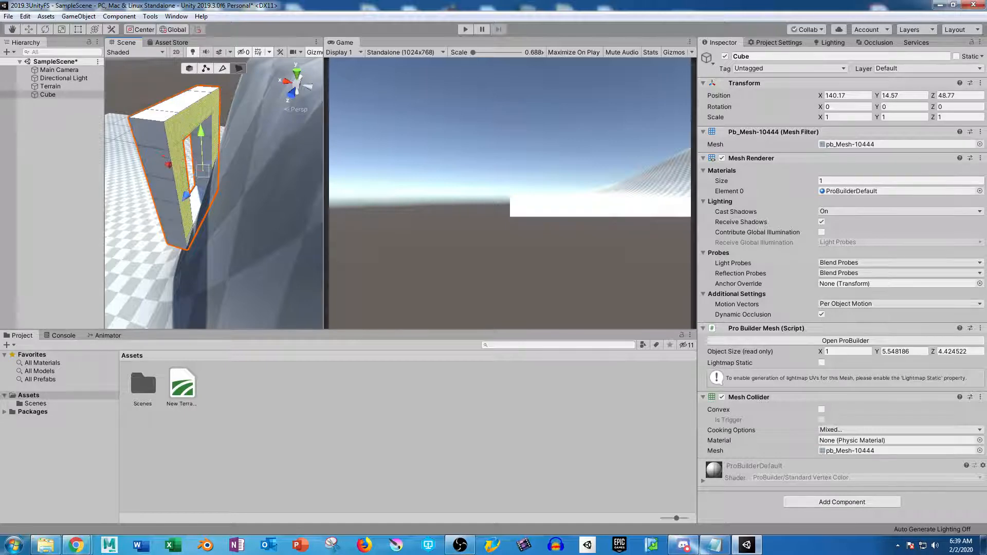
{"action": "left_click_drag", "start_coordinate": [247, 206], "coordinate": [139, 149], "text": "alt"}
{"action": "left_click", "coordinate": [216, 220], "text": "shift"}
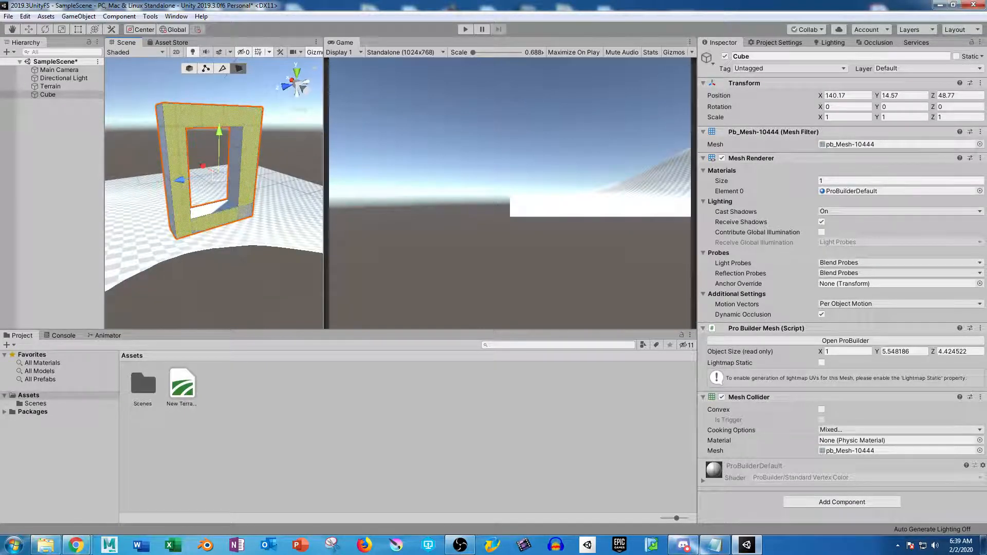
{"action": "left_click_drag", "start_coordinate": [246, 210], "coordinate": [380, 213], "text": "alt"}
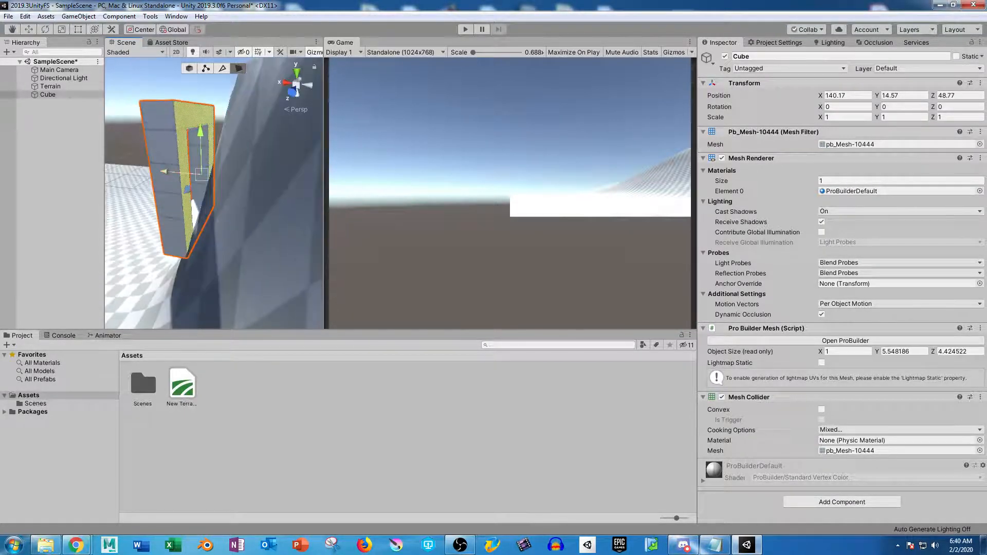
{"action": "left_click_drag", "start_coordinate": [164, 171], "coordinate": [329, 182], "text": "shift"}
{"action": "scroll", "coordinate": [213, 194], "scroll_direction": "down", "scroll_amount": 4}
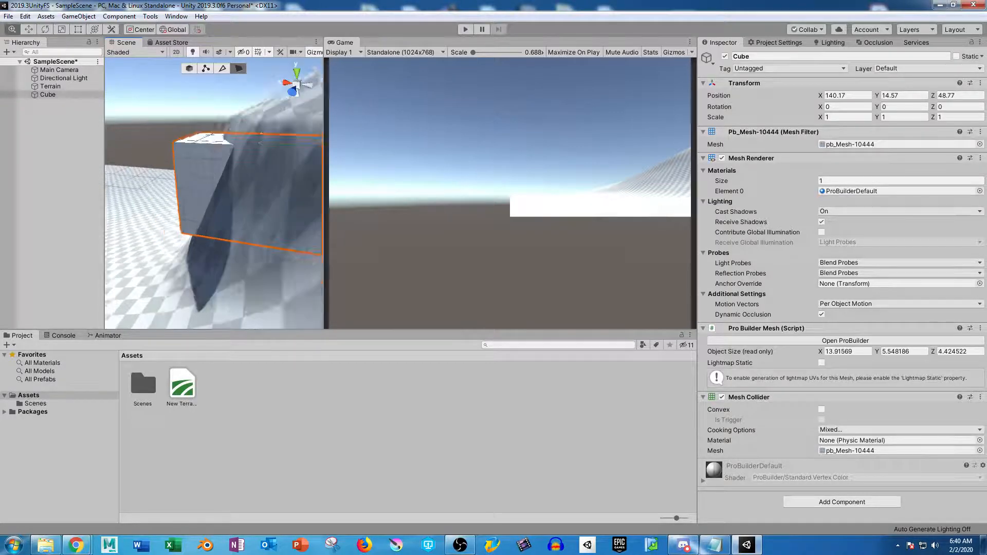
Step: Move the whole frame object along X to about 139.47 so it sits closer against the slope
{"action": "left_click_drag", "start_coordinate": [206, 194], "coordinate": [411, 169], "text": "alt"}
{"action": "left_click", "coordinate": [189, 68]}
{"action": "left_click_drag", "start_coordinate": [309, 206], "coordinate": [139, 185], "text": "alt"}
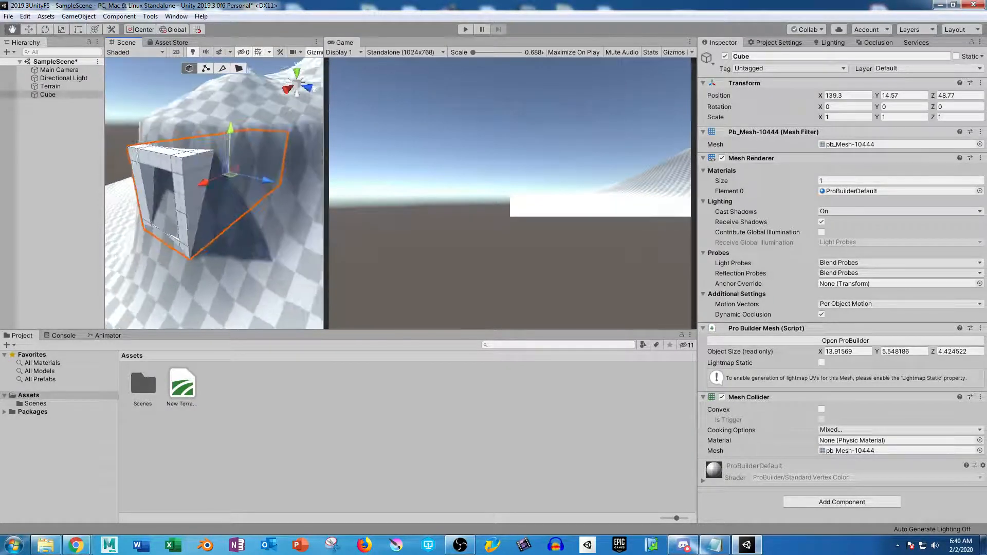
{"action": "middle_click_drag", "start_coordinate": [230, 175], "coordinate": [226, 174]}
{"action": "left_click_drag", "start_coordinate": [199, 181], "coordinate": [198, 182]}
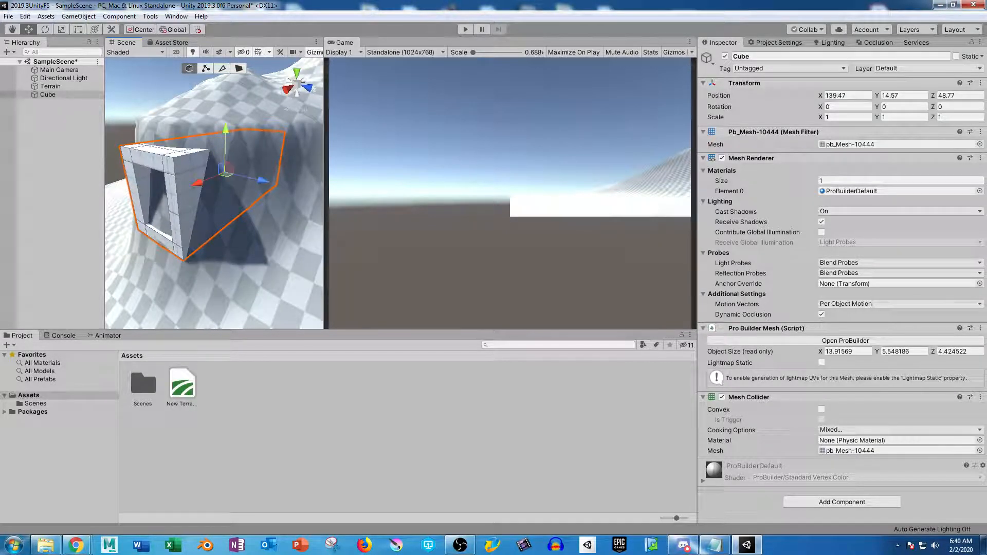
Step: Select vertices behind the frame's front side and move them along X into the slope
{"action": "left_click", "coordinate": [205, 68]}
{"action": "right_click_drag", "start_coordinate": [226, 170], "coordinate": [144, 180]}
{"action": "left_click_drag", "start_coordinate": [144, 180], "coordinate": [136, 179], "text": "alt"}
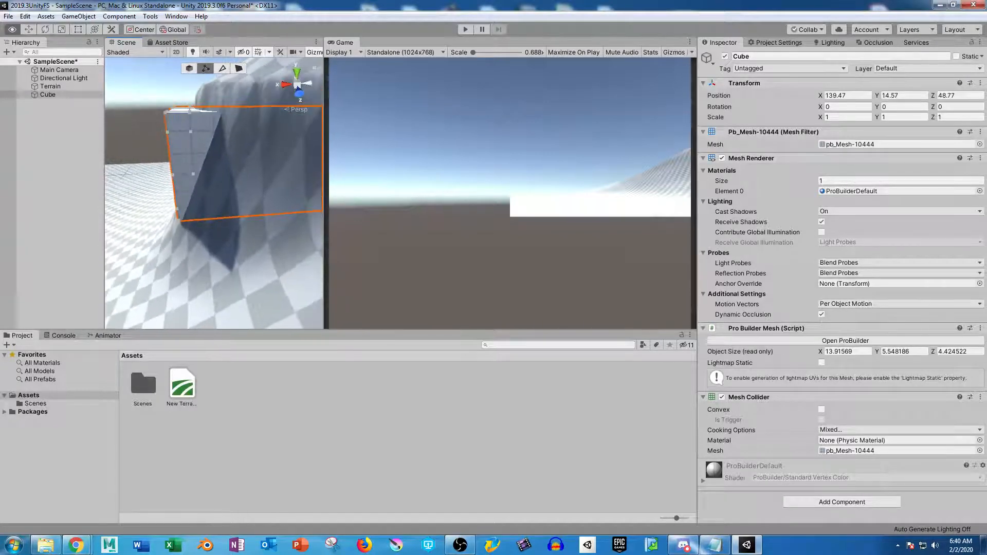
{"action": "left_click_drag", "start_coordinate": [214, 213], "coordinate": [493, 247]}
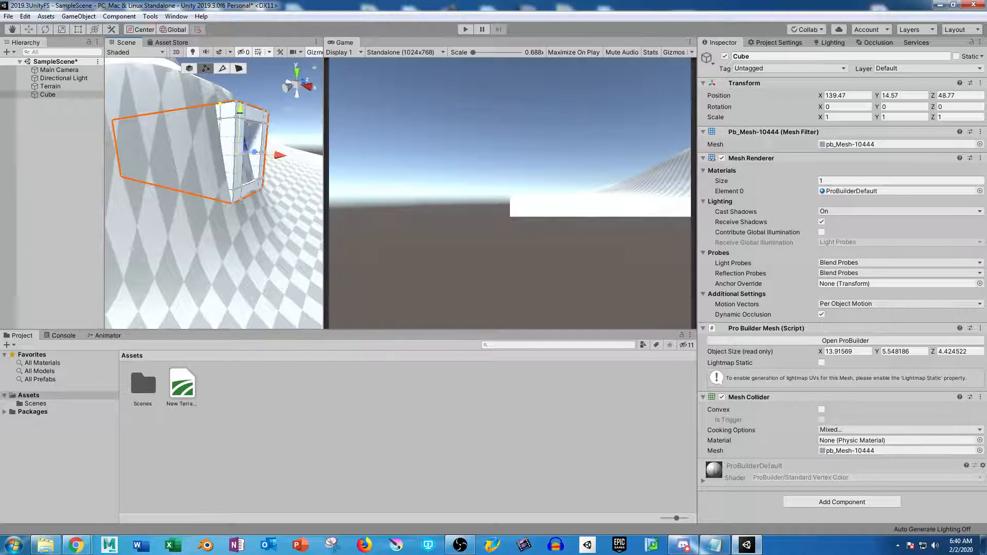
{"action": "left_click_drag", "start_coordinate": [248, 153], "coordinate": [234, 198]}
{"action": "key", "text": "ctrl+z"}
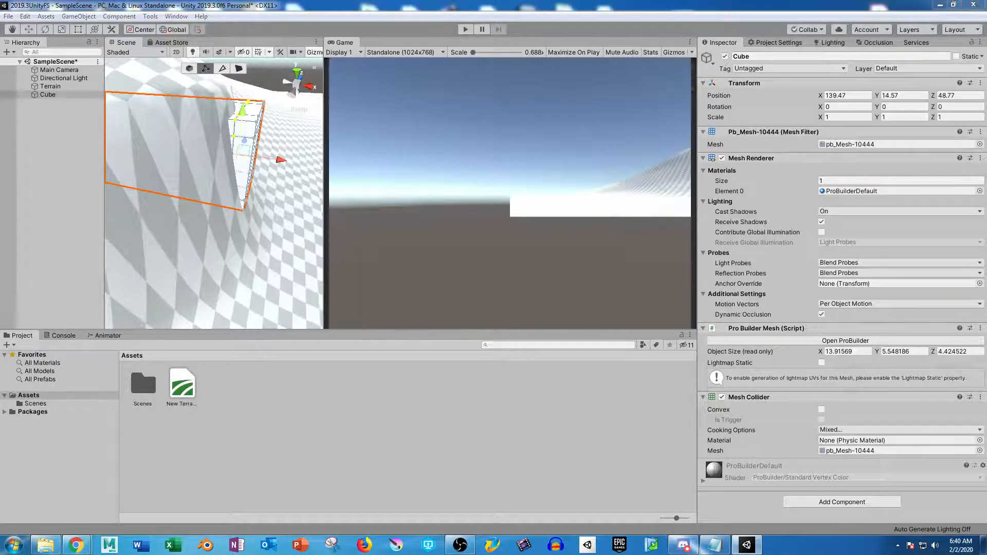
{"action": "left_click_drag", "start_coordinate": [234, 198], "coordinate": [193, 129], "text": "alt"}
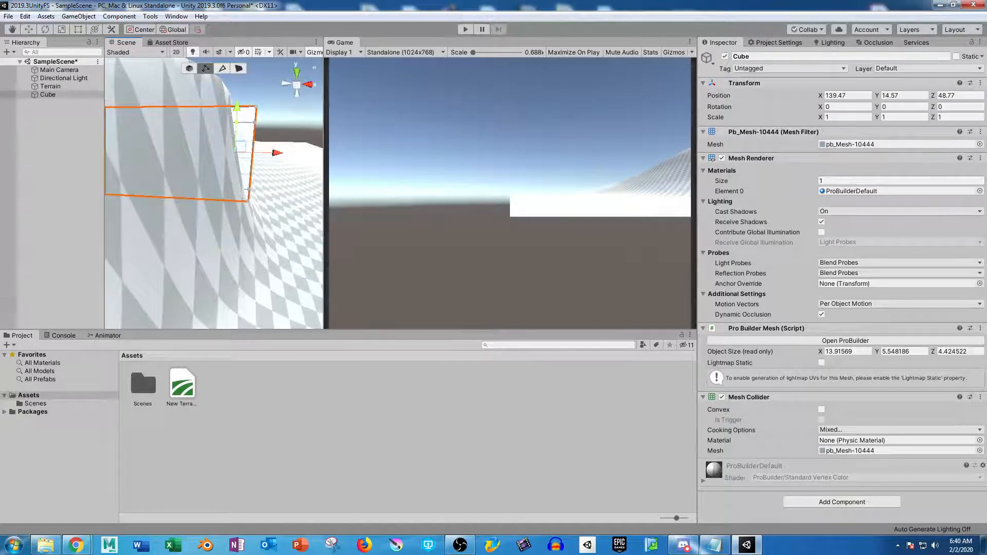
{"action": "left_click_drag", "start_coordinate": [277, 152], "coordinate": [116, 206]}
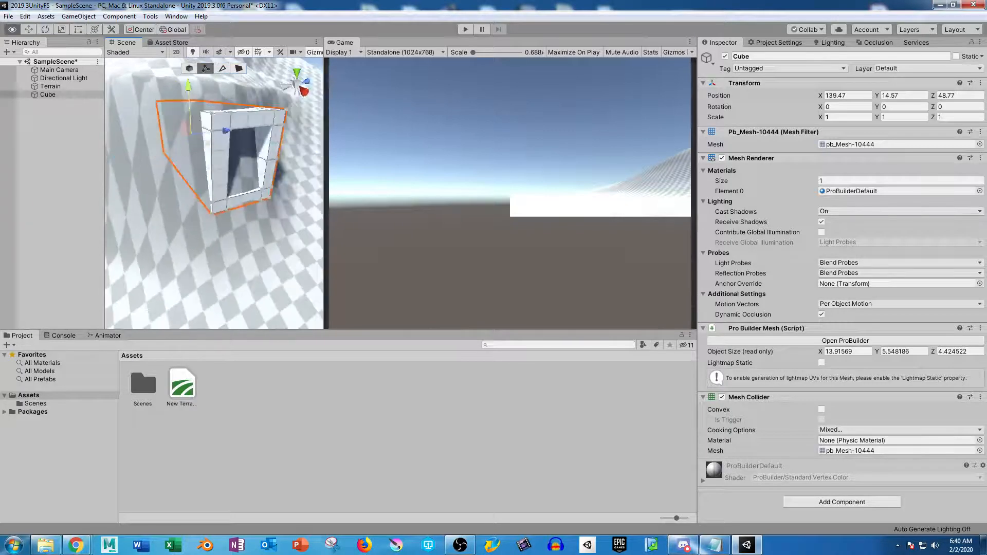
Step: Select the vertices along the frame's upper front edge and push them back along X towards the slope
{"action": "left_click_drag", "start_coordinate": [205, 198], "coordinate": [134, 195], "text": "alt"}
{"action": "left_click_drag", "start_coordinate": [226, 116], "coordinate": [173, 154], "text": "alt"}
{"action": "left_click", "coordinate": [182, 147]}
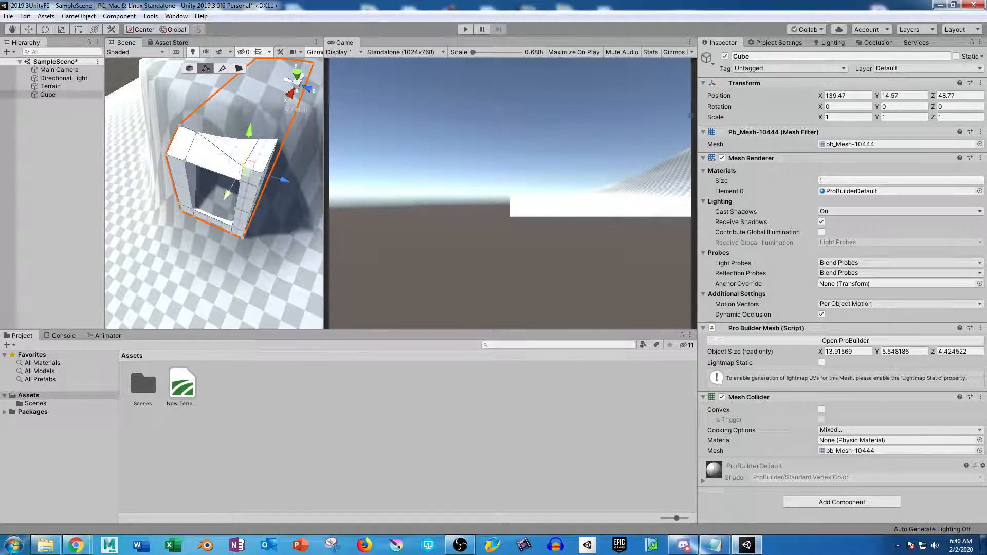
{"action": "left_click", "coordinate": [260, 139]}
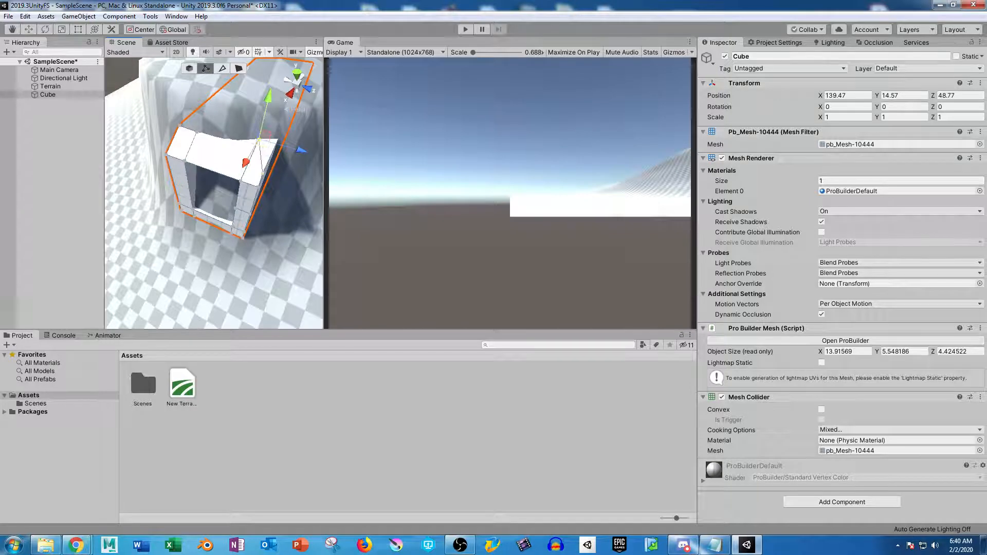
{"action": "left_click", "coordinate": [263, 175]}
{"action": "left_click_drag", "start_coordinate": [249, 200], "coordinate": [157, 72]}
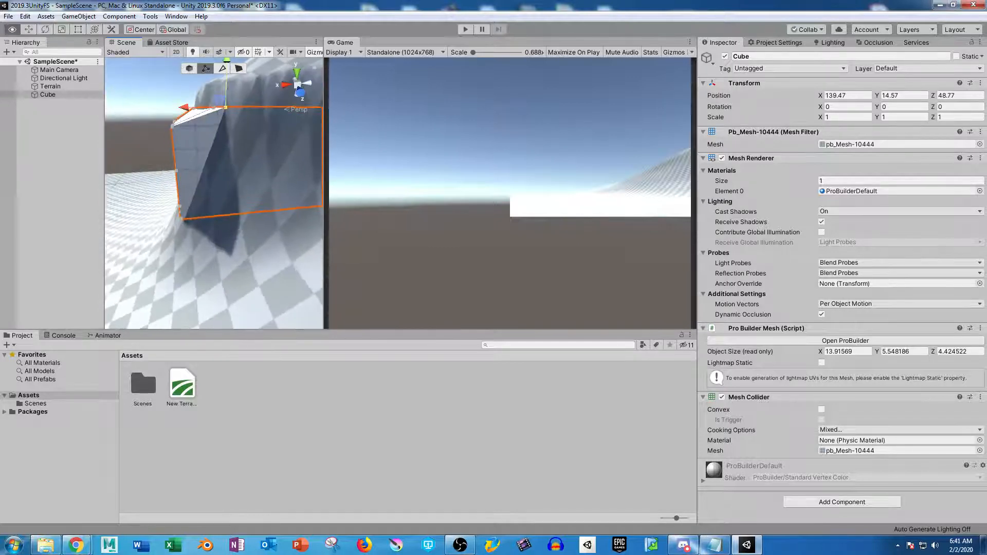
{"action": "left_click_drag", "start_coordinate": [172, 135], "coordinate": [178, 135]}
{"action": "left_click_drag", "start_coordinate": [177, 136], "coordinate": [267, 195], "text": "alt"}
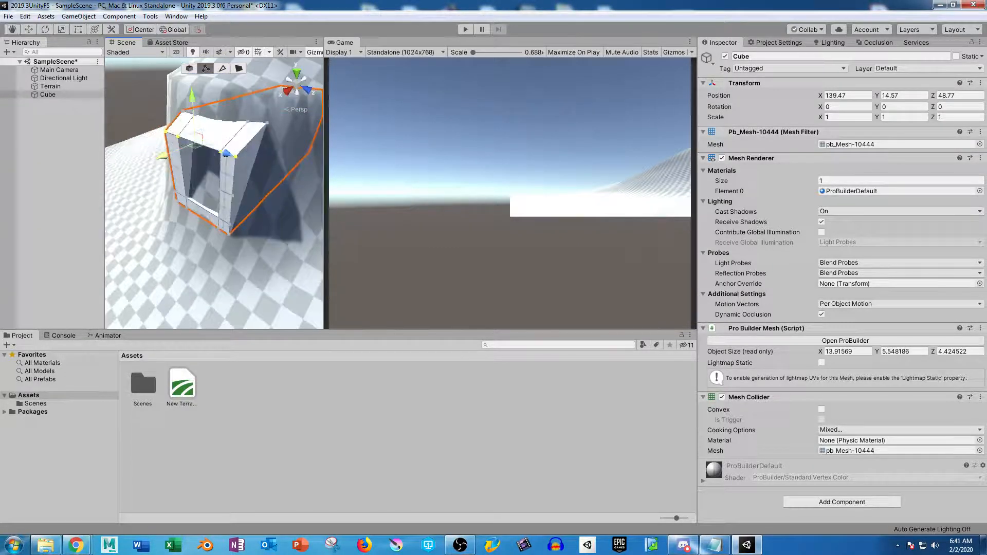
{"action": "left_click_drag", "start_coordinate": [163, 152], "coordinate": [313, 172]}
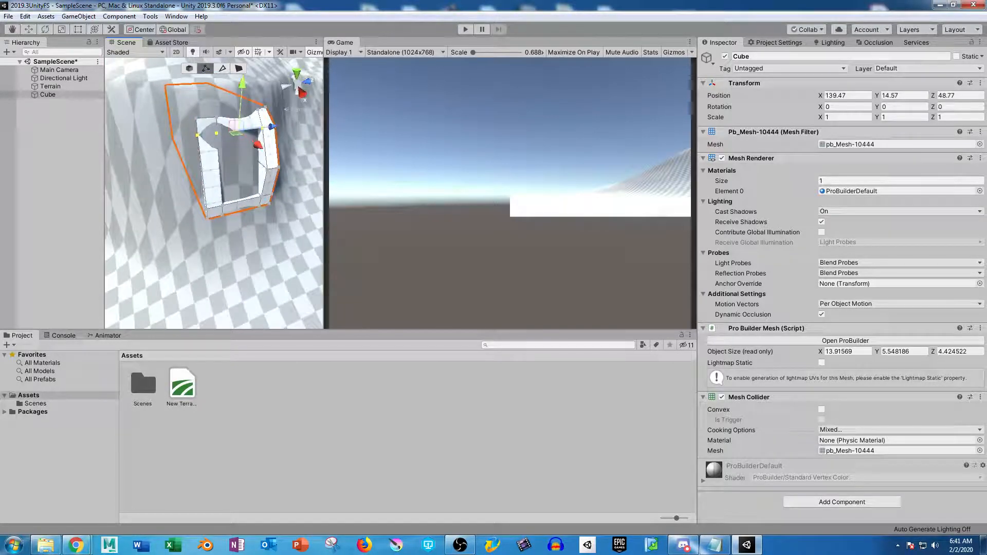
Step: Push the front vertices of the side columns and the lower corners back along X against the slope
{"action": "left_click_drag", "start_coordinate": [253, 118], "coordinate": [284, 218]}
{"action": "left_click_drag", "start_coordinate": [292, 237], "coordinate": [289, 234]}
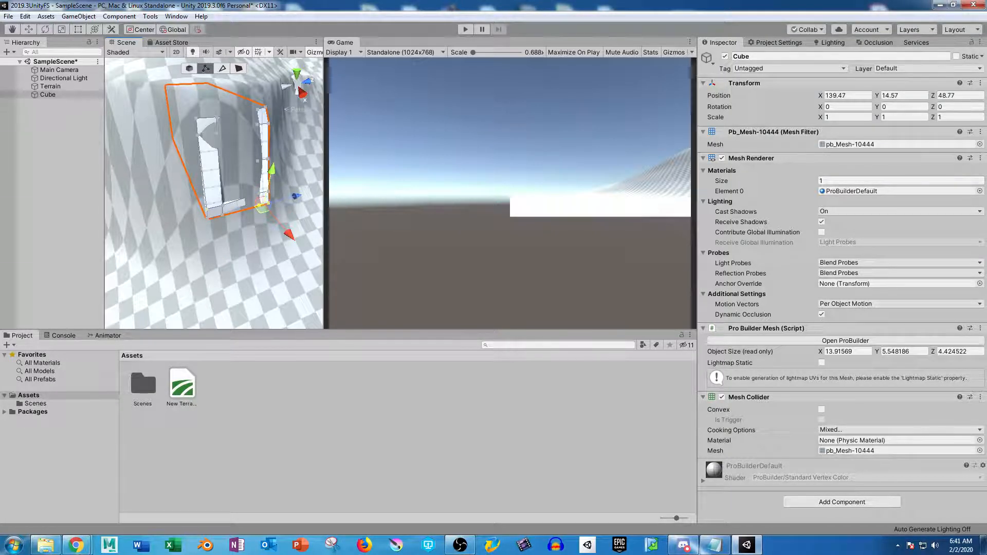
{"action": "left_click_drag", "start_coordinate": [199, 199], "coordinate": [172, 186]}
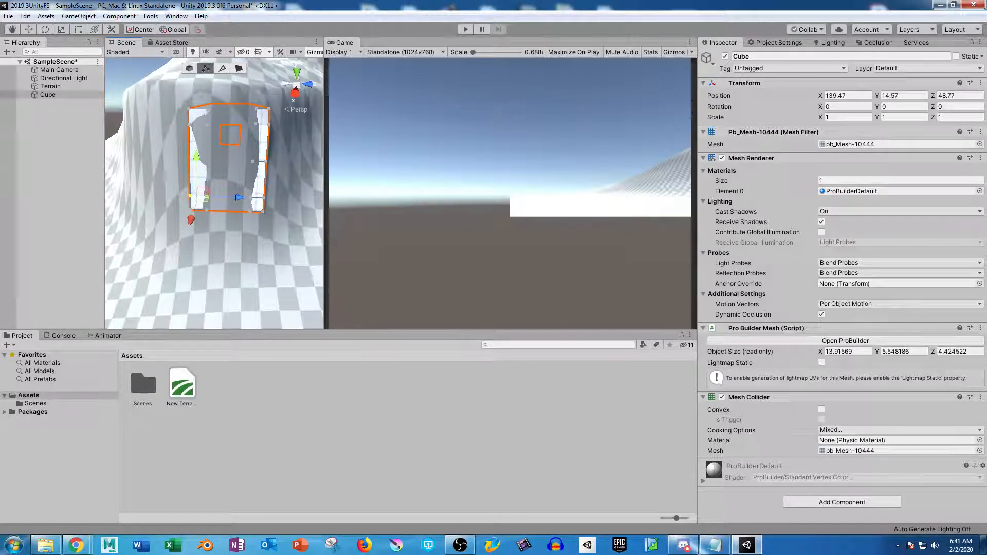
{"action": "left_click_drag", "start_coordinate": [221, 201], "coordinate": [136, 138], "text": "alt"}
{"action": "mouse_move", "coordinate": [206, 196]}
{"action": "right_mouse_down"}
{"action": "mouse_move", "coordinate": [223, 201]}
{"action": "mouse_move", "coordinate": [205, 179]}
{"action": "mouse_move", "coordinate": [208, 198]}
{"action": "right_mouse_up"}
{"action": "left_click_drag", "start_coordinate": [216, 198], "coordinate": [111, 203], "text": "alt"}
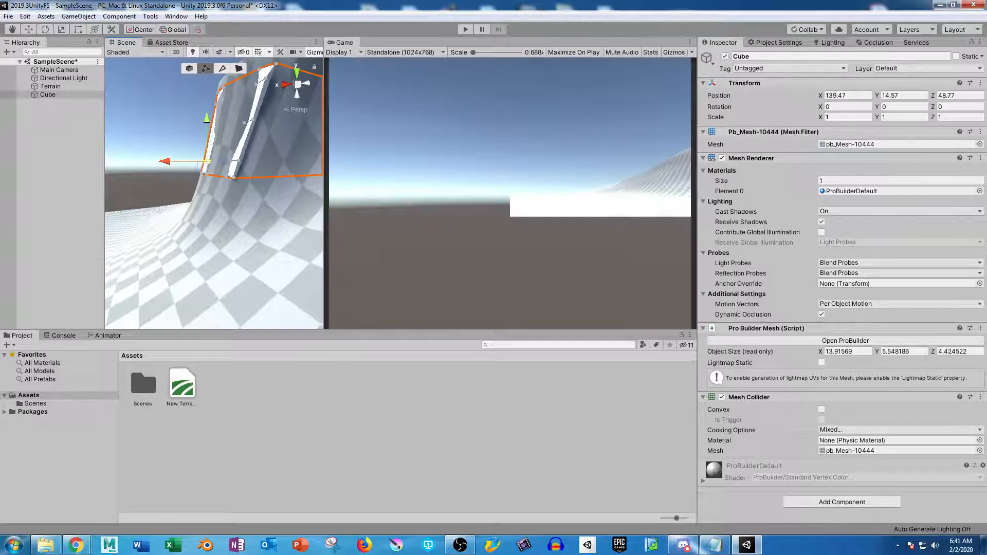
Step: Add a ProBuilder Stairs shape below the frame and rotate it to about -95.5° around Y in object mode
{"action": "key", "text": "ctrl+shift+k"}
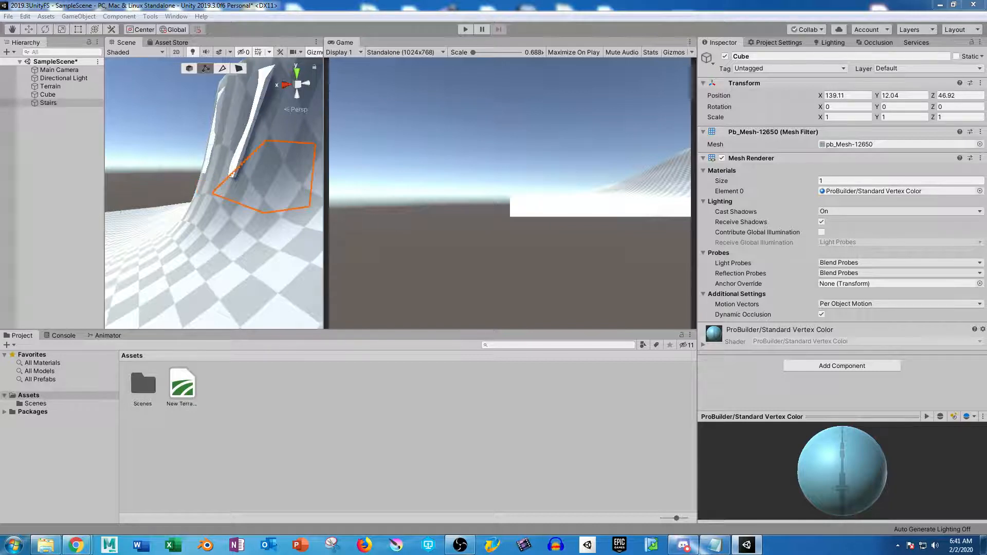
{"action": "scroll", "coordinate": [214, 193], "scroll_direction": "down", "scroll_amount": 3}
{"action": "left_click_drag", "start_coordinate": [195, 174], "coordinate": [285, 221], "text": "alt"}
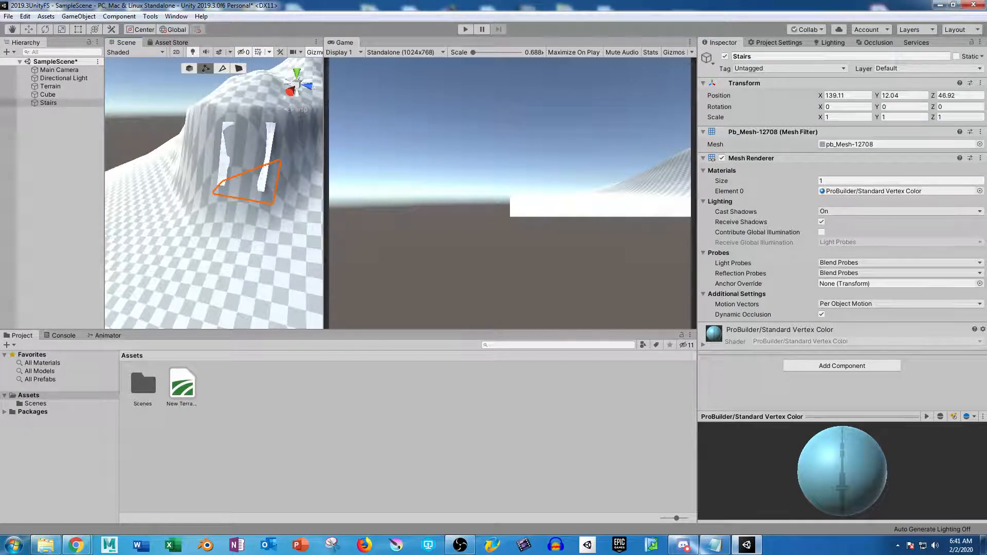
{"action": "middle_click_drag", "start_coordinate": [231, 193], "coordinate": [210, 194]}
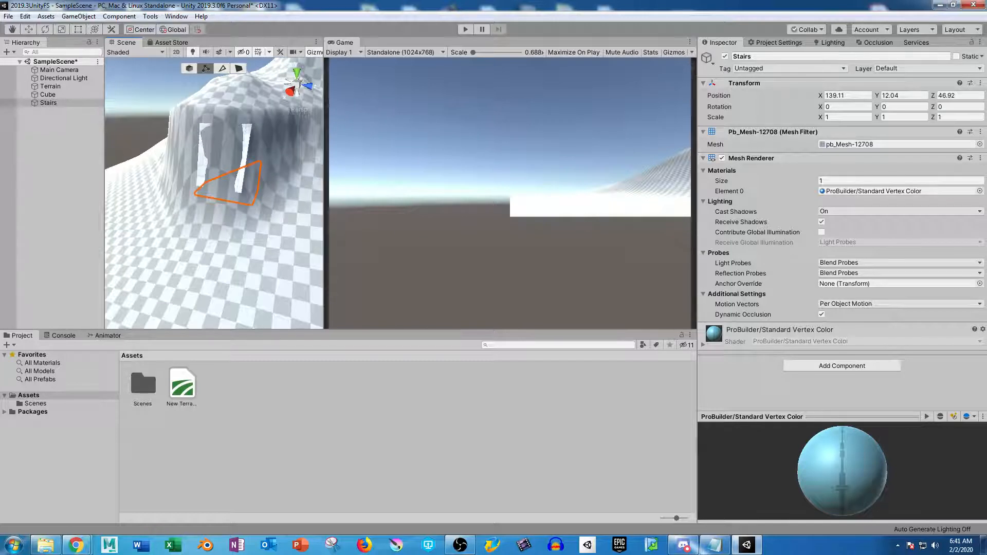
{"action": "key", "text": "g"}
{"action": "left_click_drag", "start_coordinate": [230, 198], "coordinate": [362, 200]}
{"action": "key", "text": "w"}
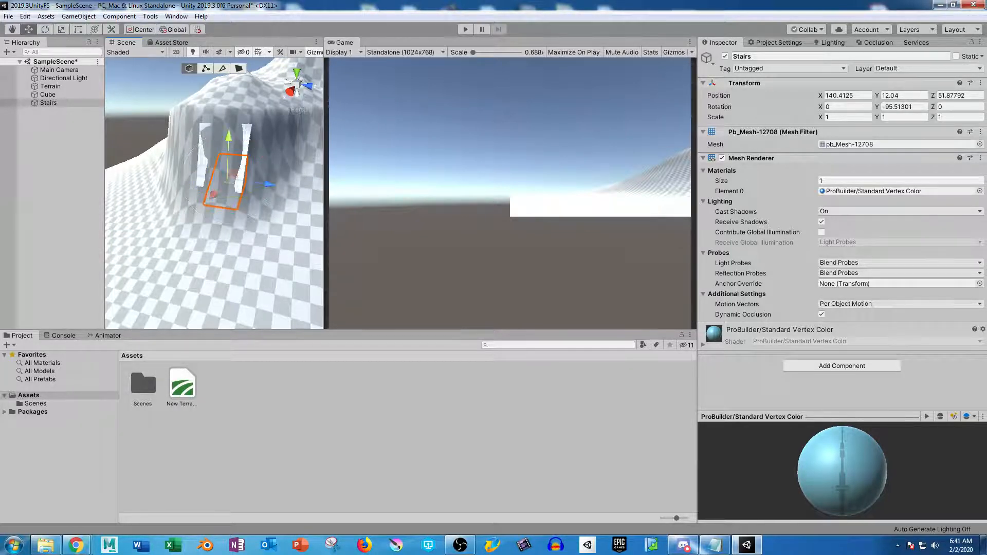
Step: Move the stairs in front of the frame, to about X 146.19, Y 10.94, Z 52.1
{"action": "left_click_drag", "start_coordinate": [231, 179], "coordinate": [214, 205]}
{"action": "left_click_drag", "start_coordinate": [211, 163], "coordinate": [211, 174]}
{"action": "left_click_drag", "start_coordinate": [194, 236], "coordinate": [165, 241]}
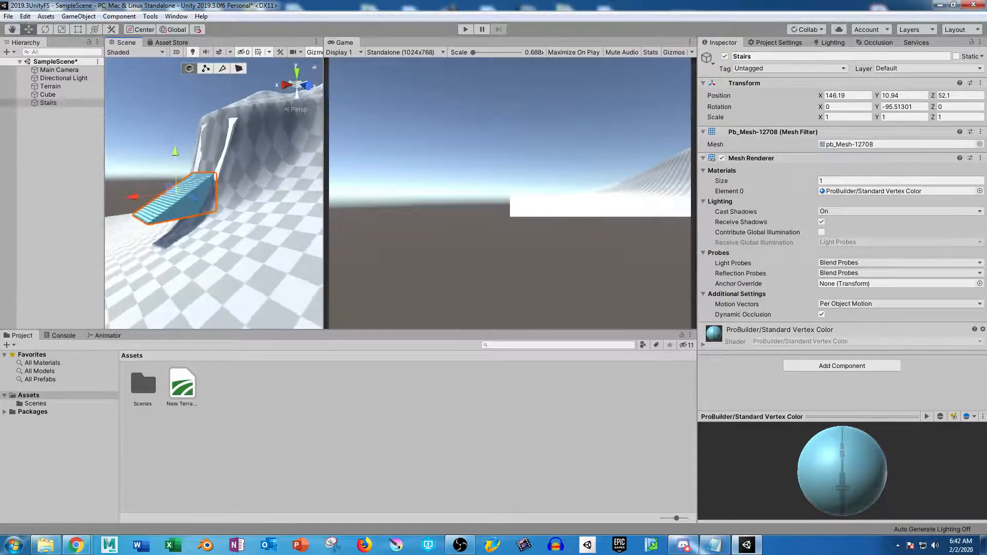
Step: Switch the handle to Pivot and stretch the stairs down and outward from the frame until the pivot is at about X 149.54, Y 6.99
{"action": "key", "text": "z"}
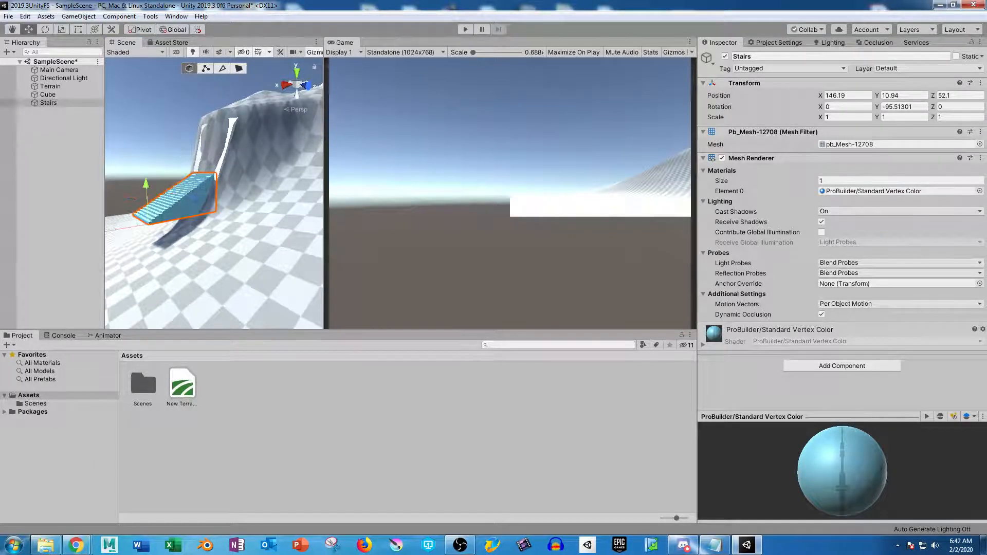
{"action": "left_click_drag", "start_coordinate": [146, 185], "coordinate": [148, 217]}
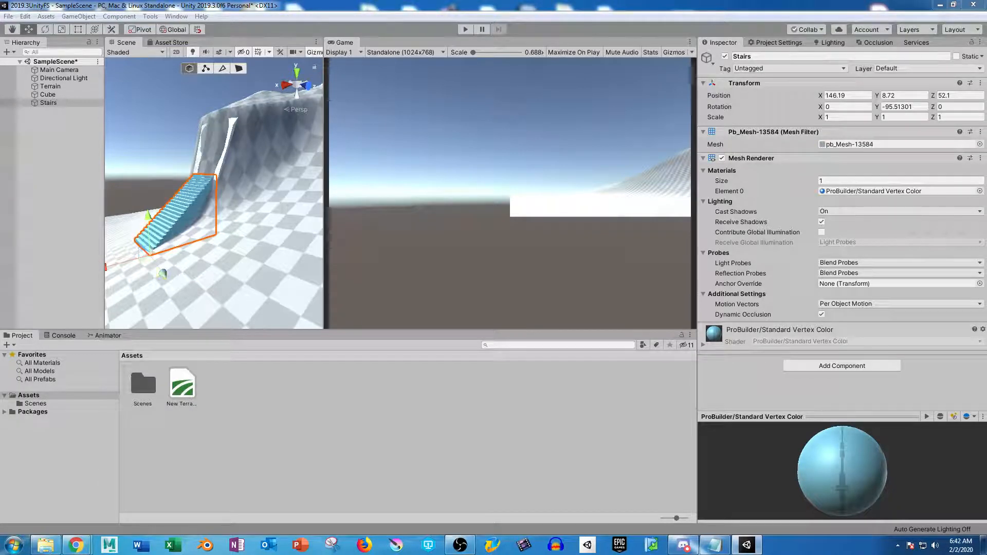
{"action": "left_click_drag", "start_coordinate": [162, 273], "coordinate": [129, 280]}
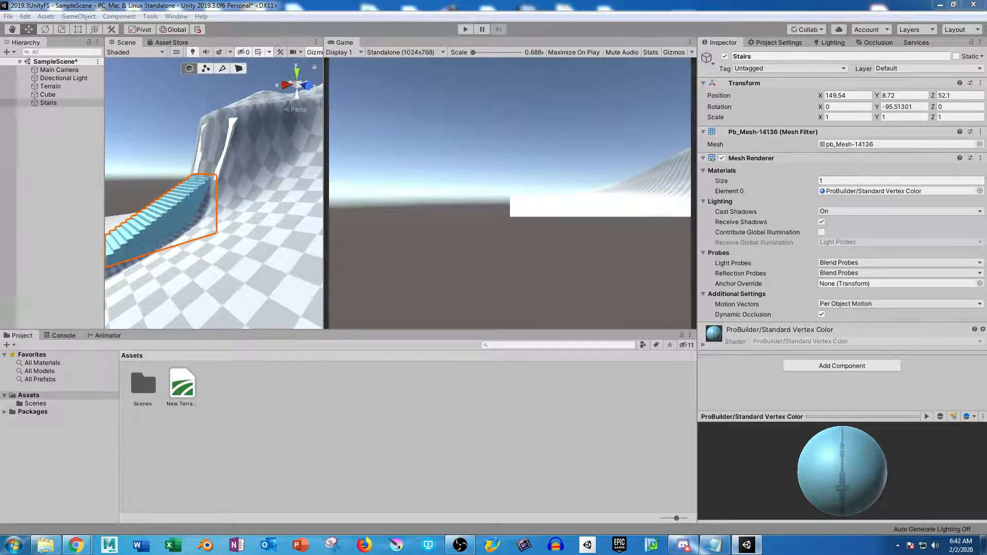
{"action": "left_click_drag", "start_coordinate": [214, 196], "coordinate": [257, 200], "text": "alt"}
{"action": "left_click_drag", "start_coordinate": [192, 208], "coordinate": [193, 232]}
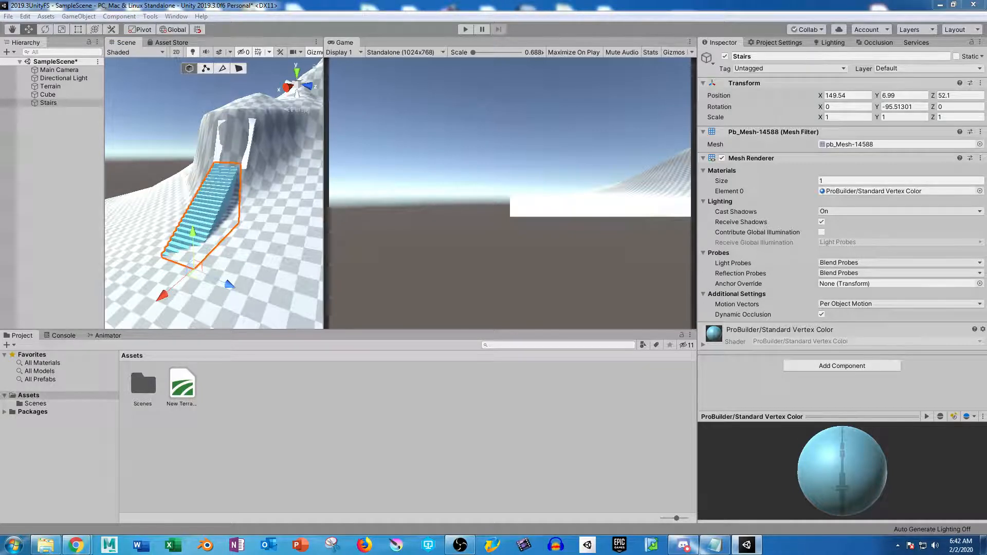
Step: Build the stairs mesh and shift it along Z to line up with the frame opening
{"action": "left_click_drag", "start_coordinate": [216, 205], "coordinate": [92, 180], "text": "alt"}
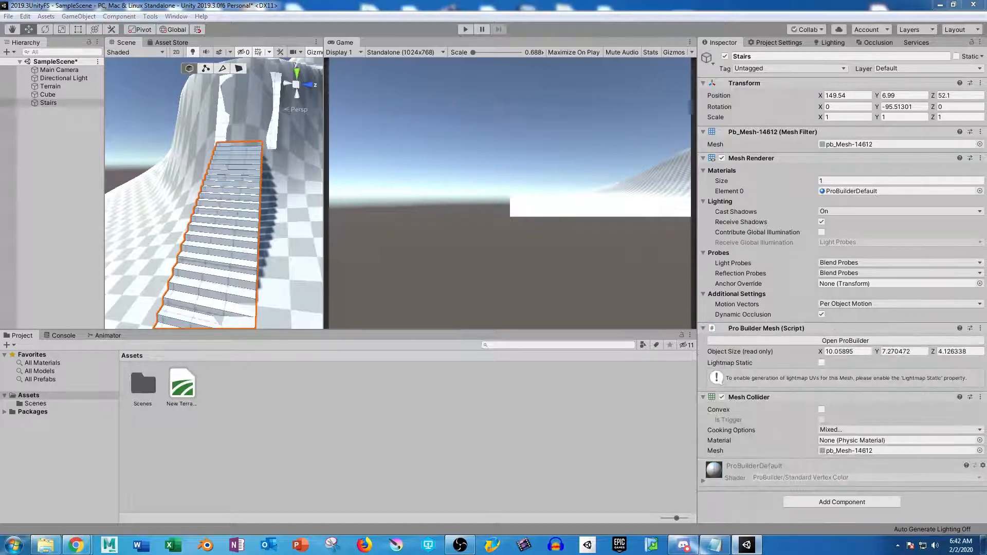
{"action": "left_click_drag", "start_coordinate": [206, 196], "coordinate": [242, 216], "text": "alt"}
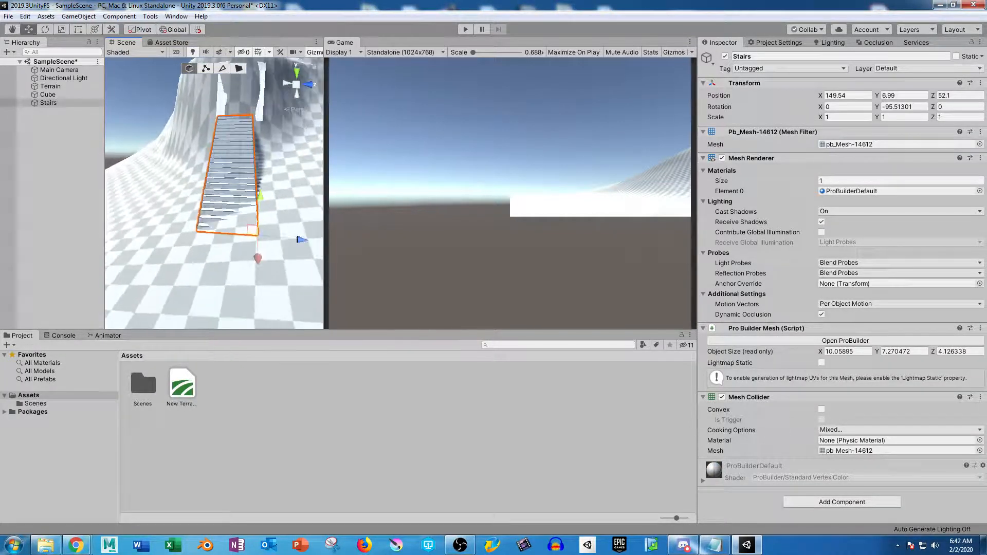
{"action": "mouse_move", "coordinate": [299, 240]}
{"action": "left_mouse_down"}
{"action": "mouse_move", "coordinate": [311, 241]}
{"action": "mouse_move", "coordinate": [288, 226]}
{"action": "left_mouse_up"}
Step: Set the terrain tool to Paint Holes with a brush size of 1 and an opacity of 100
{"action": "left_click_drag", "start_coordinate": [214, 193], "coordinate": [227, 175], "text": "alt"}
{"action": "left_click", "coordinate": [50, 86]}
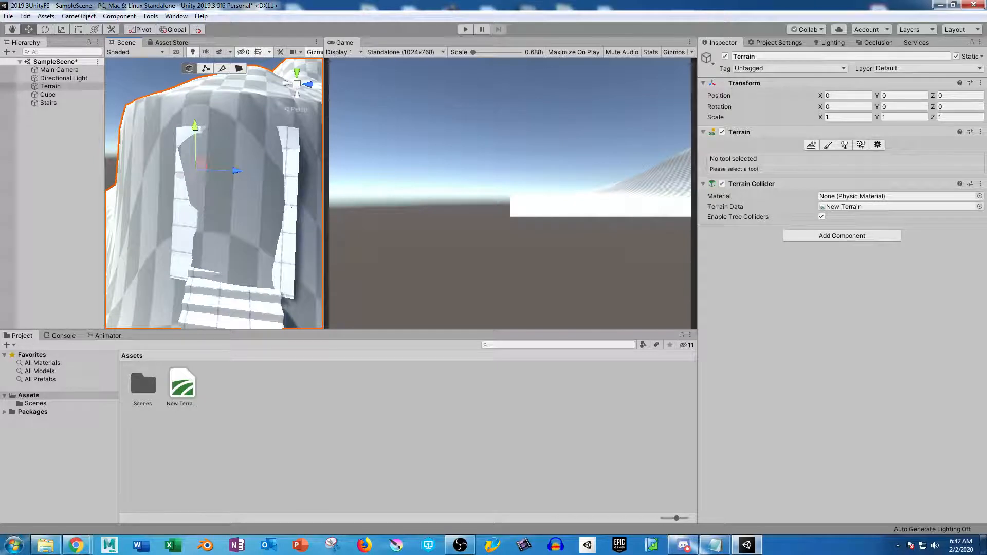
{"action": "left_click", "coordinate": [827, 144]}
{"action": "left_click", "coordinate": [823, 158]}
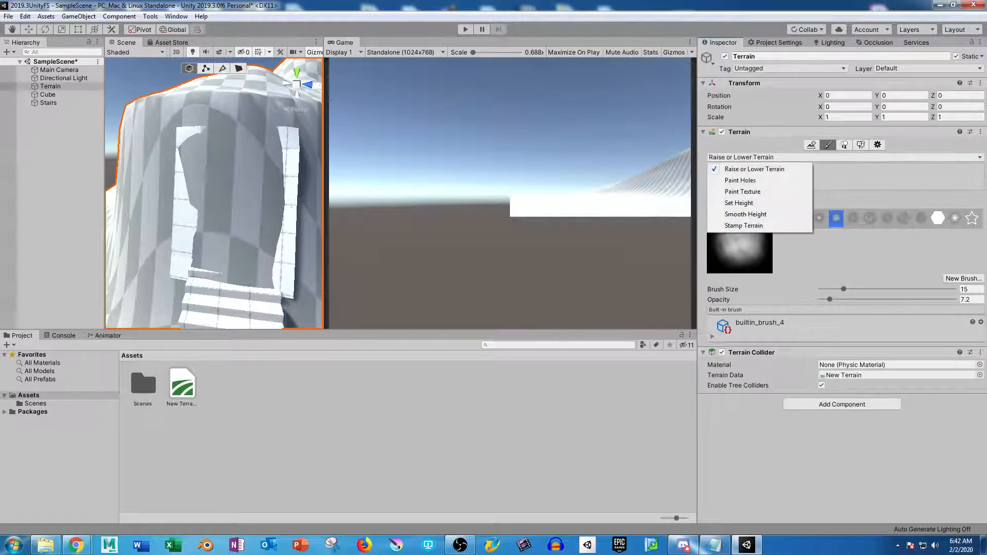
{"action": "left_click", "coordinate": [741, 180]}
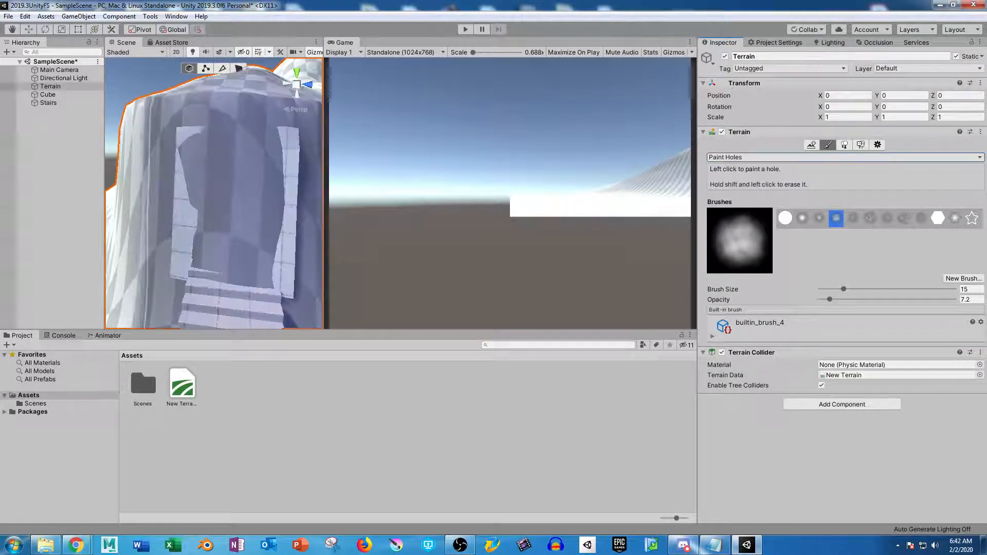
{"action": "left_click_drag", "start_coordinate": [843, 289], "coordinate": [827, 289]}
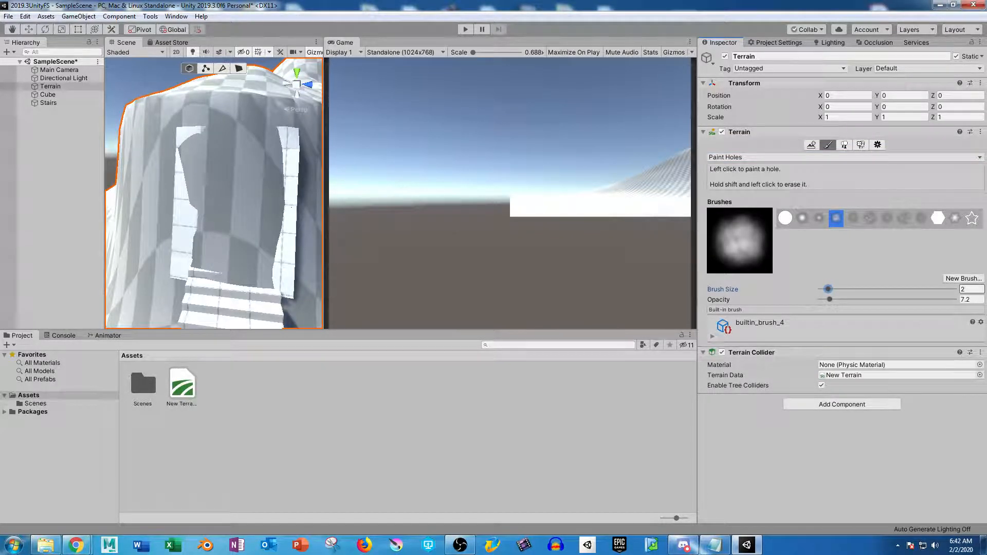
{"action": "left_click_drag", "start_coordinate": [828, 289], "coordinate": [824, 289]}
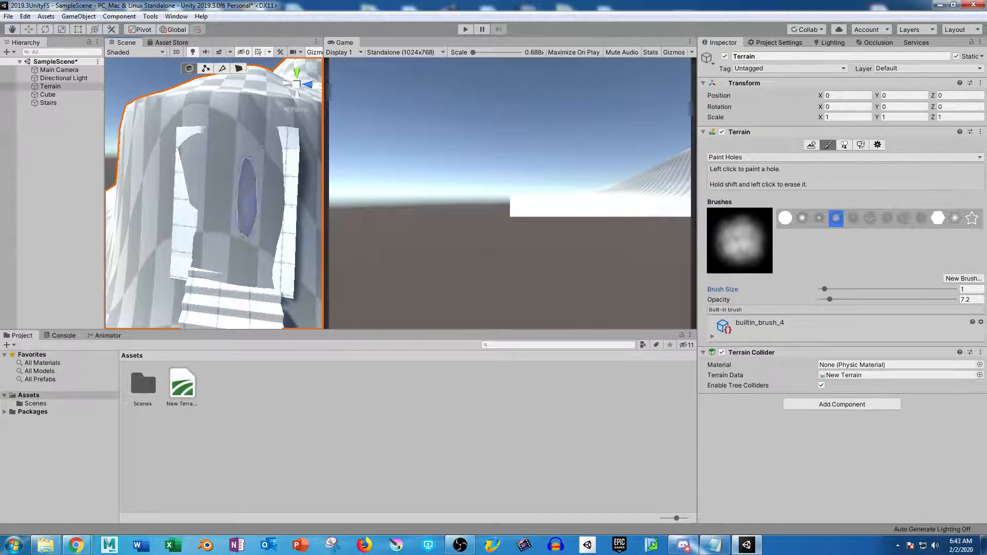
{"action": "left_click_drag", "start_coordinate": [250, 236], "coordinate": [293, 216], "text": "alt"}
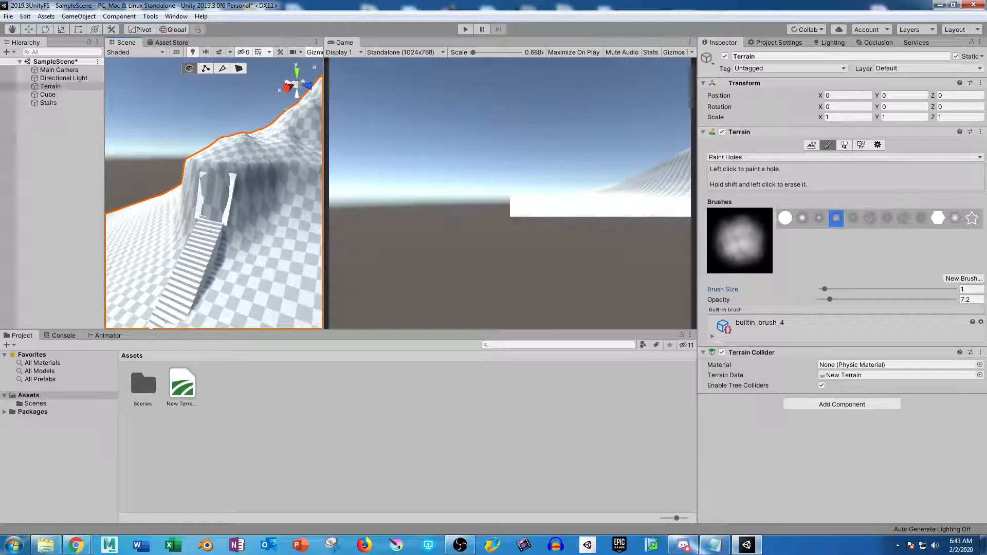
{"action": "left_click_drag", "start_coordinate": [829, 299], "coordinate": [954, 299]}
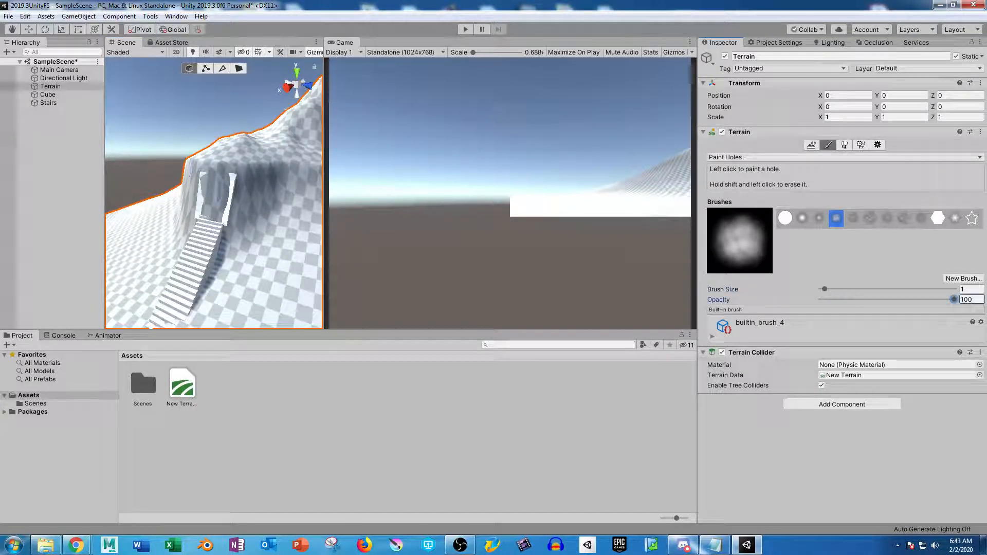
Step: Paint holes in the terrain inside and just above the door frame to clear the opening at the top of the stairs
{"action": "left_click_drag", "start_coordinate": [220, 201], "coordinate": [209, 169]}
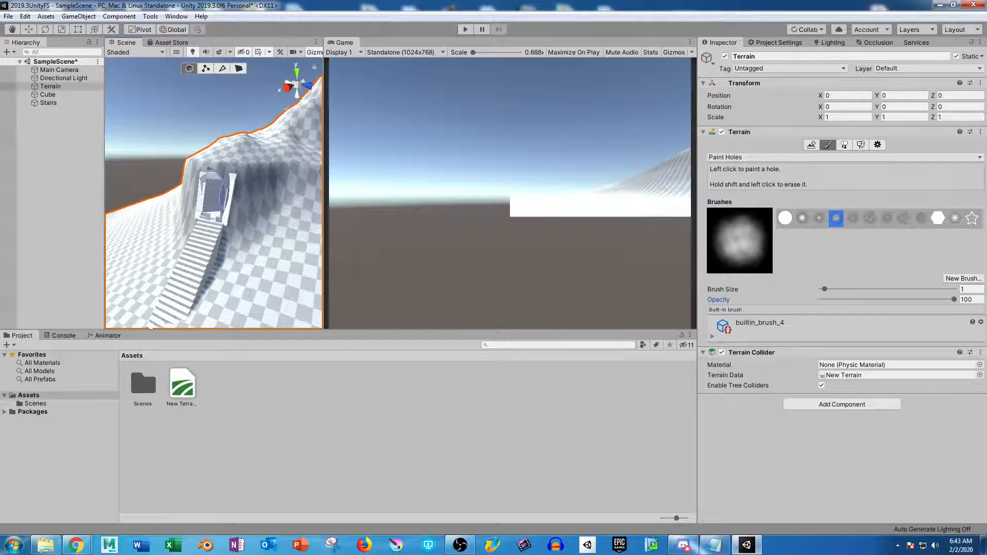
{"action": "left_click_drag", "start_coordinate": [216, 205], "coordinate": [242, 206], "text": "alt"}
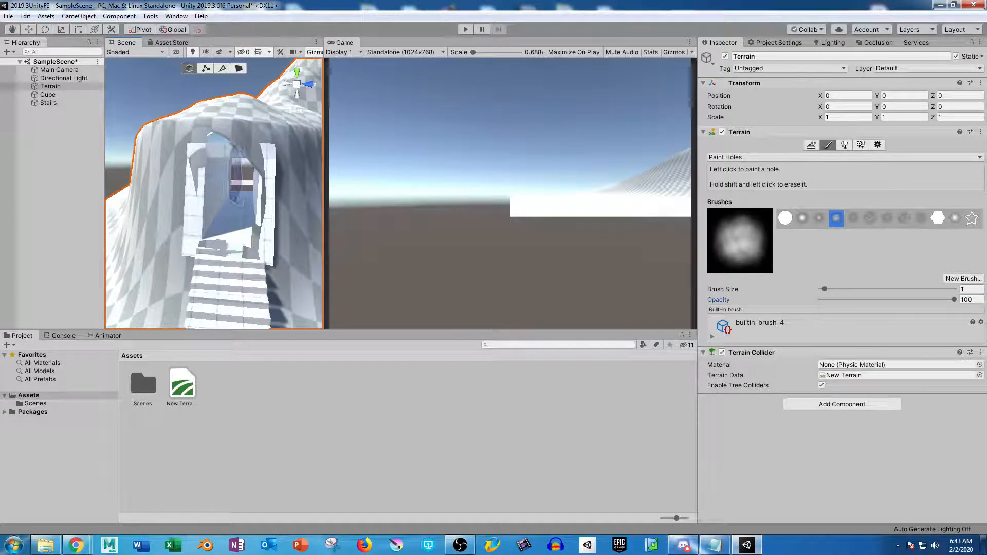
{"action": "mouse_move", "coordinate": [236, 153]}
{"action": "left_mouse_down"}
{"action": "mouse_move", "coordinate": [256, 215]}
{"action": "mouse_move", "coordinate": [242, 239]}
{"action": "mouse_move", "coordinate": [214, 242]}
{"action": "mouse_move", "coordinate": [202, 231]}
{"action": "mouse_move", "coordinate": [202, 191]}
{"action": "mouse_move", "coordinate": [269, 196]}
{"action": "mouse_move", "coordinate": [256, 229]}
{"action": "mouse_move", "coordinate": [225, 227]}
{"action": "mouse_move", "coordinate": [208, 239]}
{"action": "mouse_move", "coordinate": [268, 251]}
{"action": "mouse_move", "coordinate": [198, 262]}
{"action": "mouse_move", "coordinate": [210, 252]}
{"action": "left_mouse_up"}
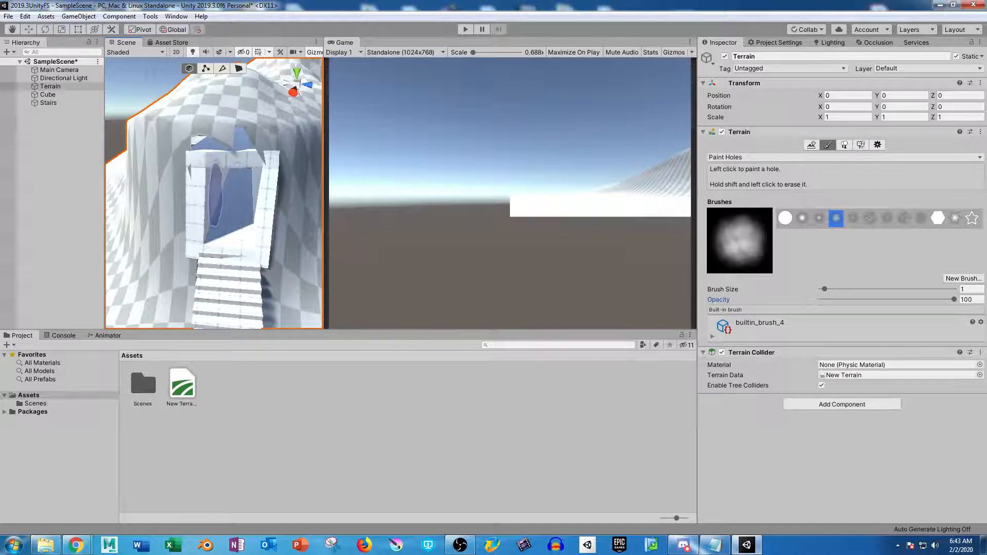
{"action": "left_click_drag", "start_coordinate": [179, 203], "coordinate": [205, 227], "text": "alt"}
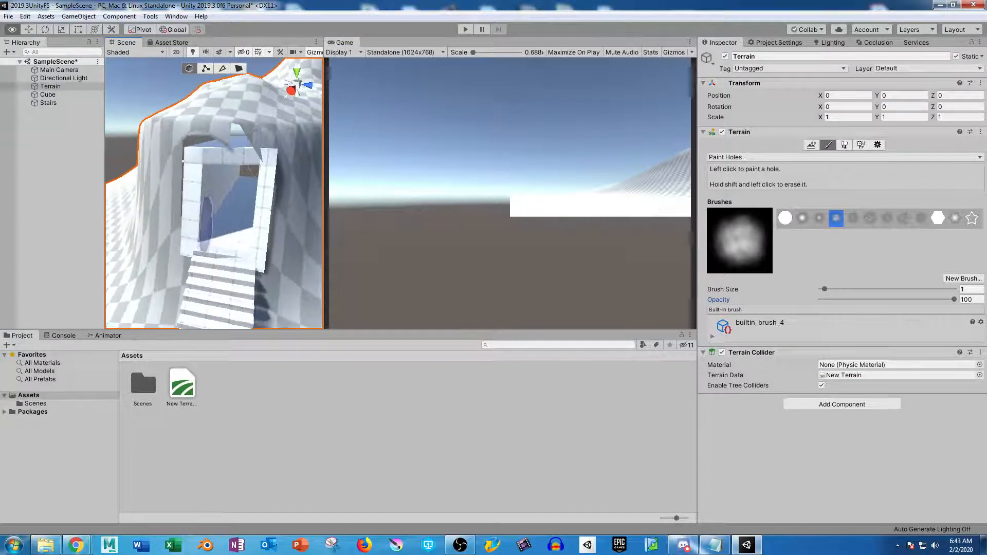
{"action": "left_click", "coordinate": [258, 150]}
{"action": "mouse_move", "coordinate": [258, 261]}
{"action": "left_mouse_down", "text": "alt"}
{"action": "mouse_move", "coordinate": [216, 237]}
{"action": "mouse_move", "coordinate": [221, 200]}
{"action": "left_mouse_up", "text": "alt"}
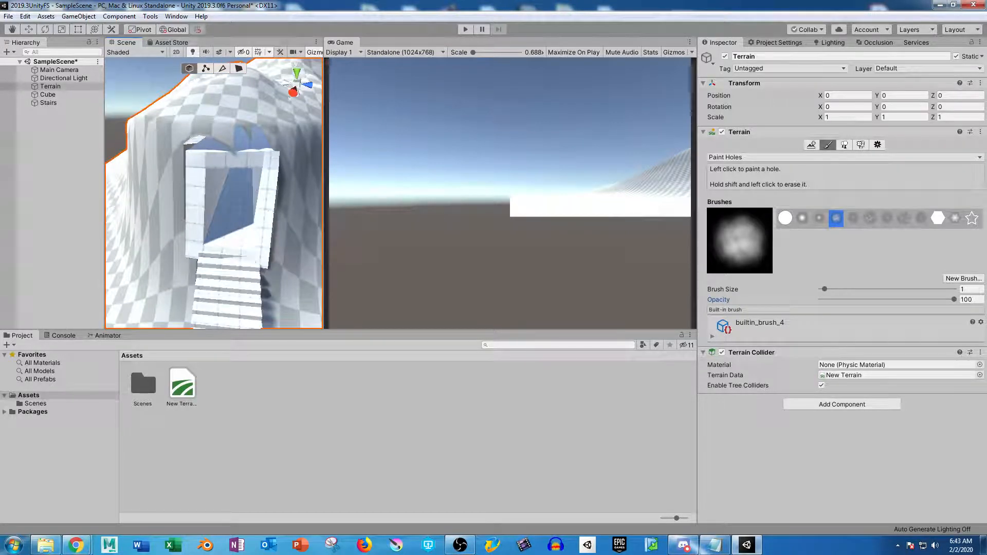
Step: Search the Asset Store for "rocks" and open the Free Rocks package by Triplebrick
{"action": "left_click", "coordinate": [171, 42]}
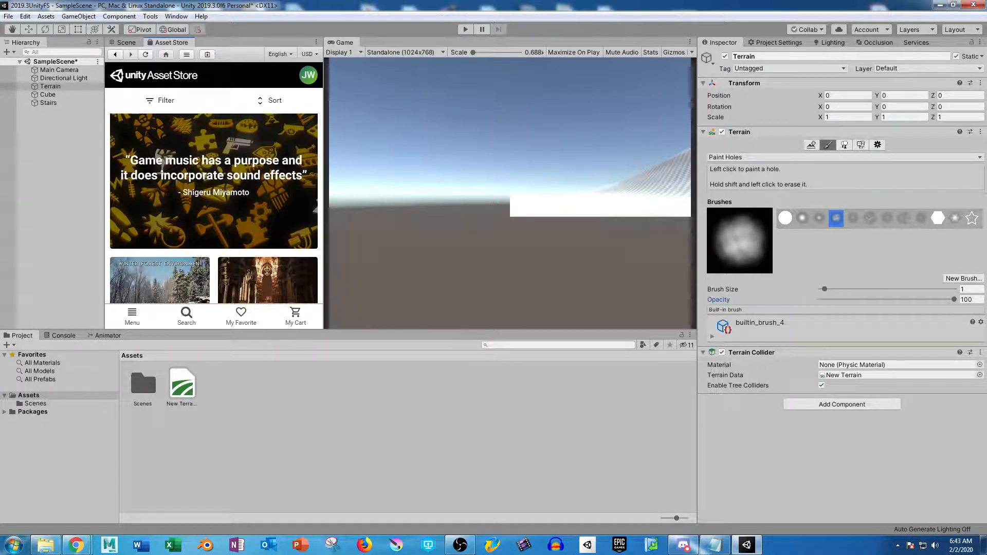
{"action": "left_click", "coordinate": [186, 314]}
{"action": "type", "text": "rocks"}
{"action": "key", "text": "Return"}
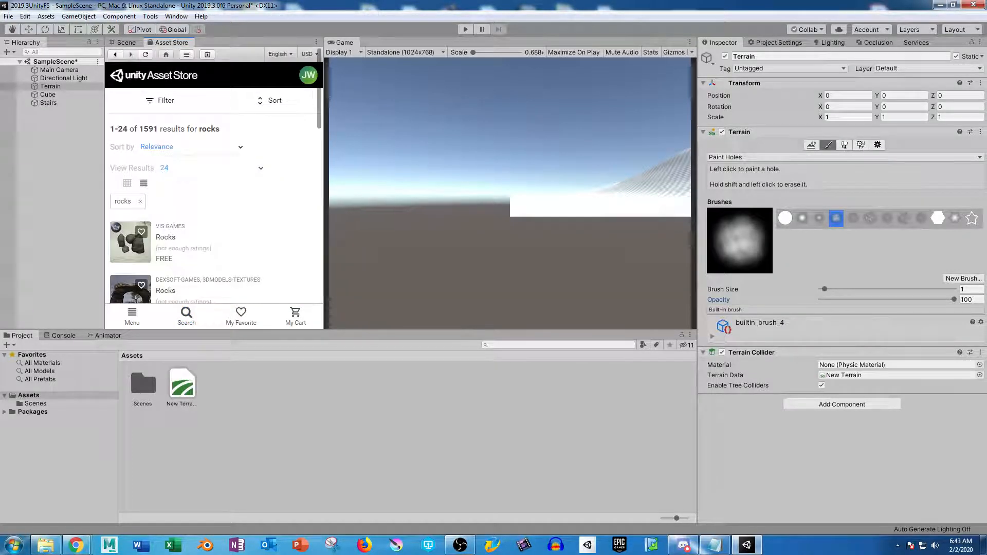
{"action": "scroll", "coordinate": [214, 206], "scroll_direction": "down", "scroll_amount": 2}
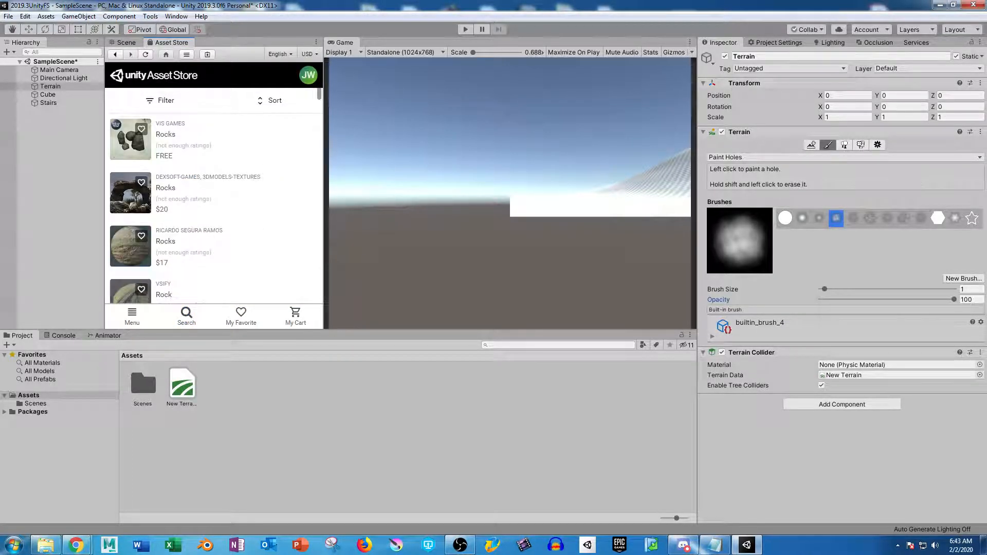
{"action": "scroll", "coordinate": [213, 206], "scroll_direction": "down", "scroll_amount": 2}
{"action": "scroll", "coordinate": [213, 206], "scroll_direction": "down", "scroll_amount": 1}
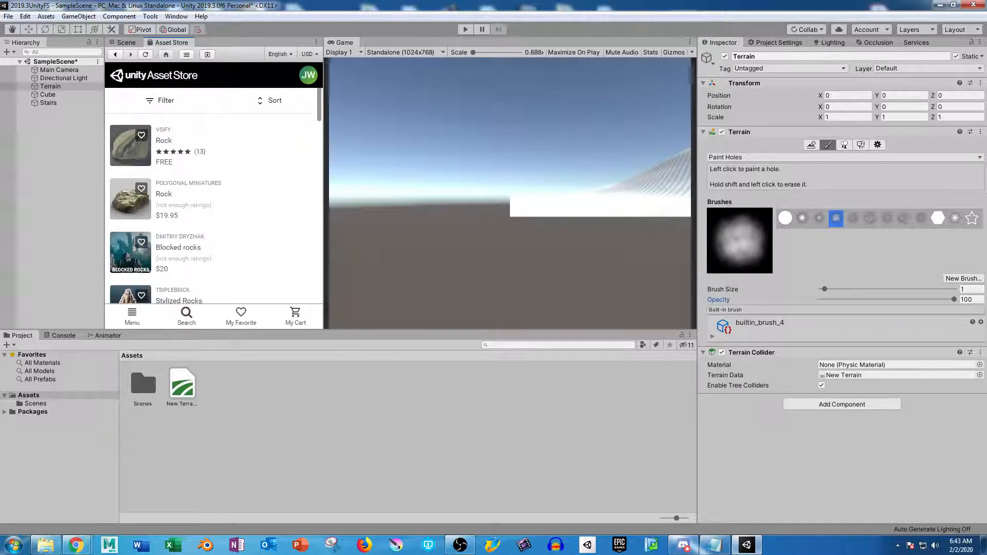
{"action": "scroll", "coordinate": [213, 206], "scroll_direction": "down", "scroll_amount": 1}
{"action": "scroll", "coordinate": [214, 206], "scroll_direction": "down", "scroll_amount": 3}
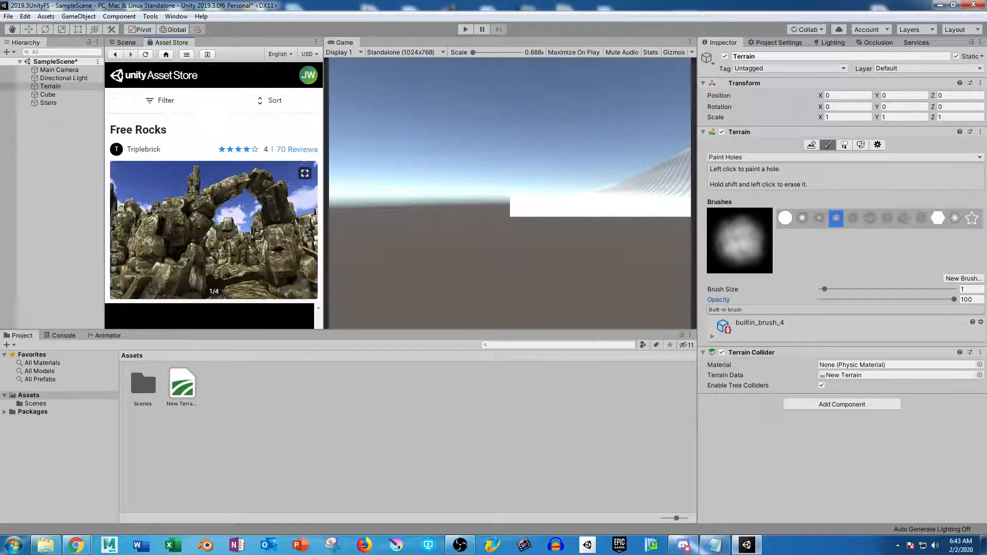
Step: Import the complete Free Rocks package into the project and accept the API update
{"action": "scroll", "coordinate": [214, 206], "scroll_direction": "down", "scroll_amount": 2}
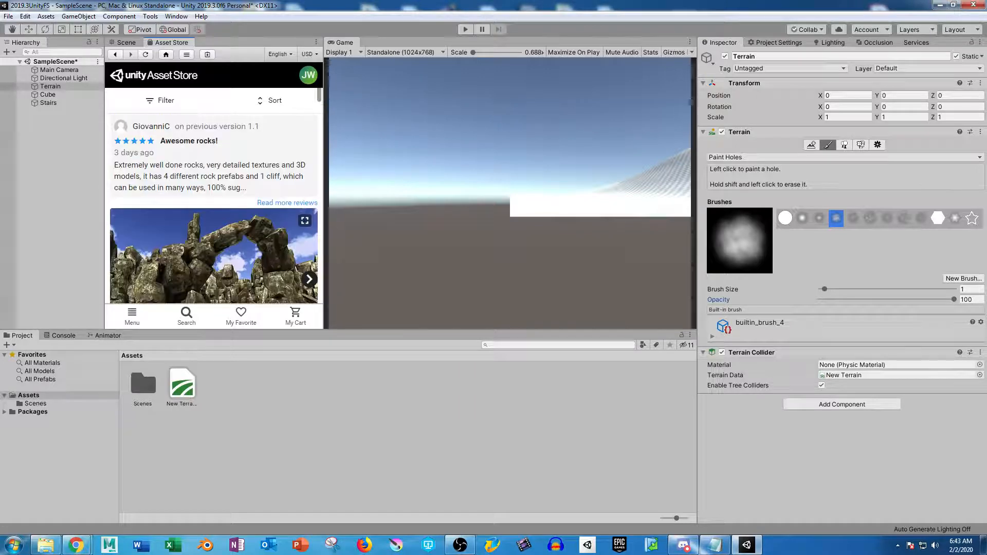
{"action": "scroll", "coordinate": [206, 200], "scroll_direction": "down", "scroll_amount": 5}
{"action": "left_click", "coordinate": [208, 154]}
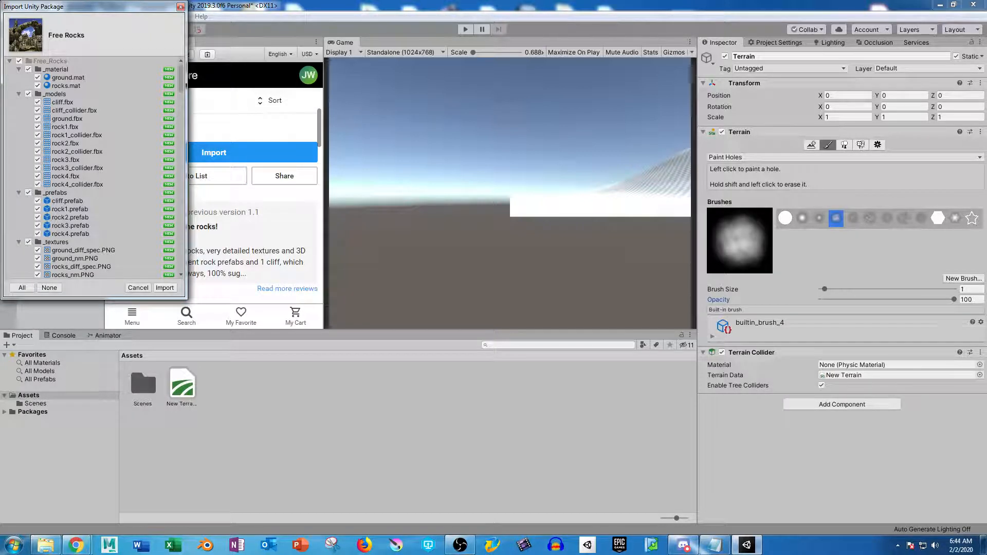
{"action": "left_click", "coordinate": [165, 288]}
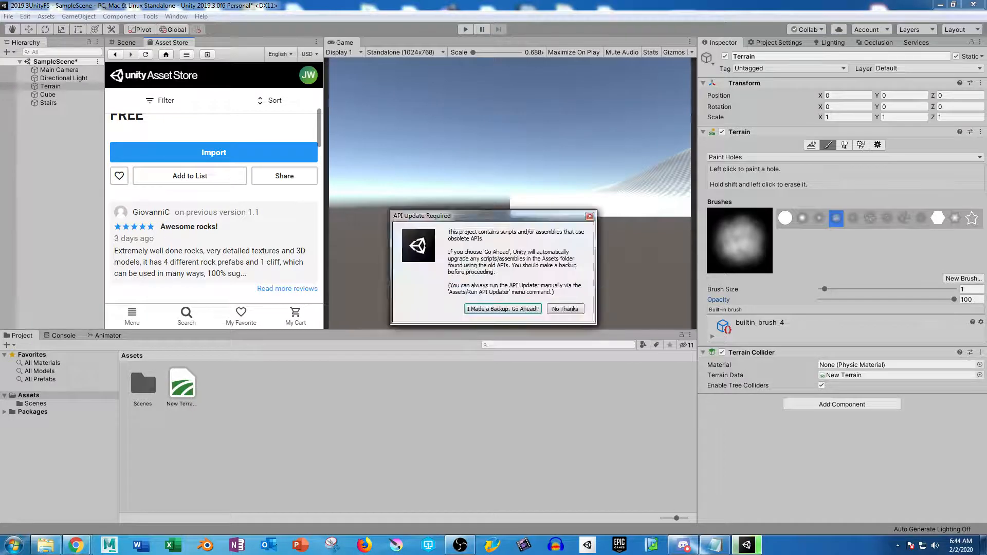
{"action": "key", "text": "Return"}
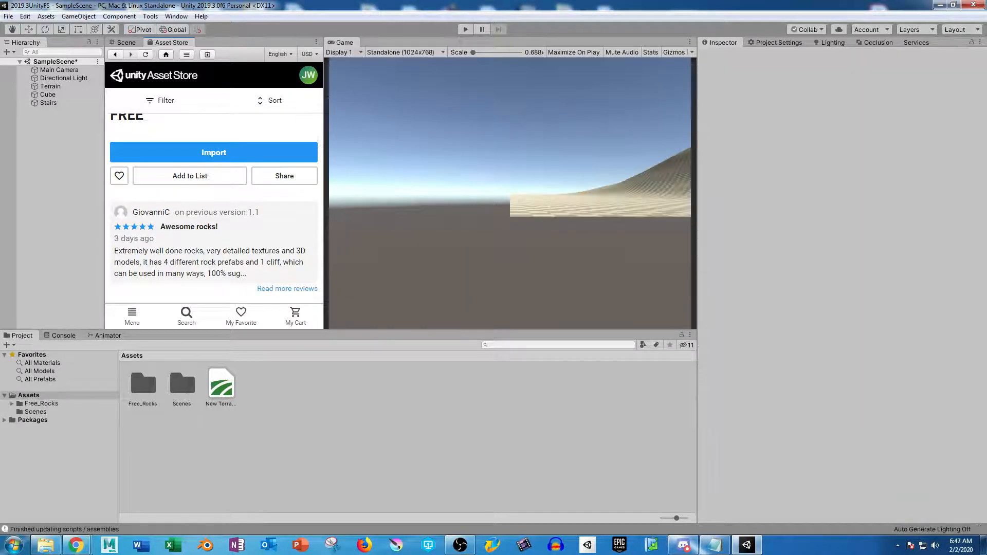
Step: Return to the scene view of the doorway and open the Free_Rocks _prefabs folder
{"action": "left_click", "coordinate": [124, 43]}
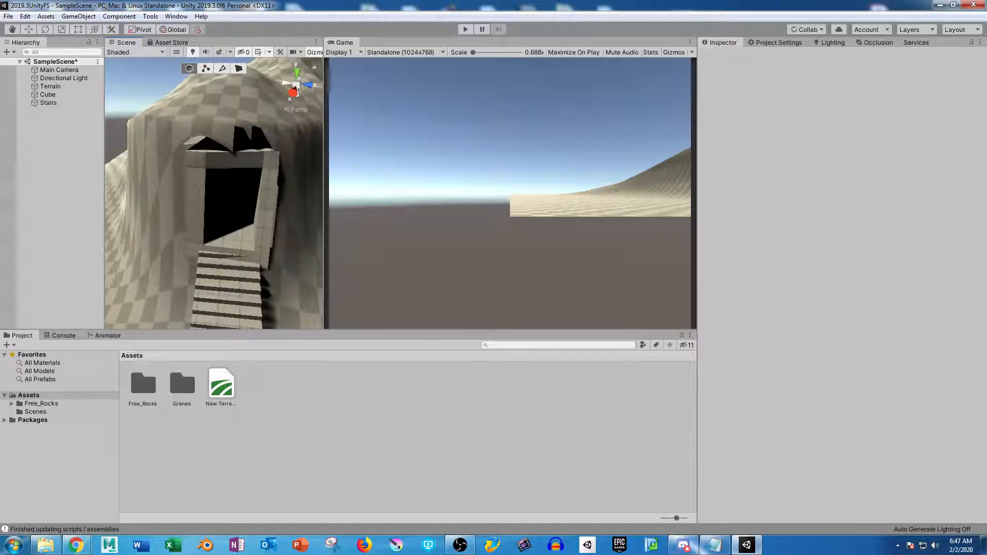
{"action": "left_click_drag", "start_coordinate": [216, 206], "coordinate": [195, 198], "text": "alt"}
{"action": "left_click", "coordinate": [143, 385]}
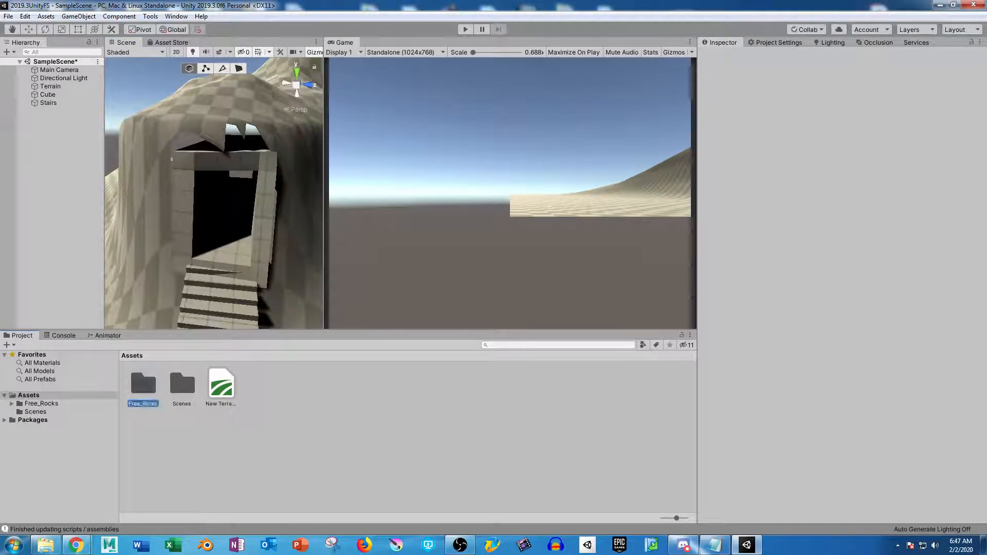
{"action": "double_click", "coordinate": [143, 385]}
{"action": "double_click", "coordinate": [221, 384]}
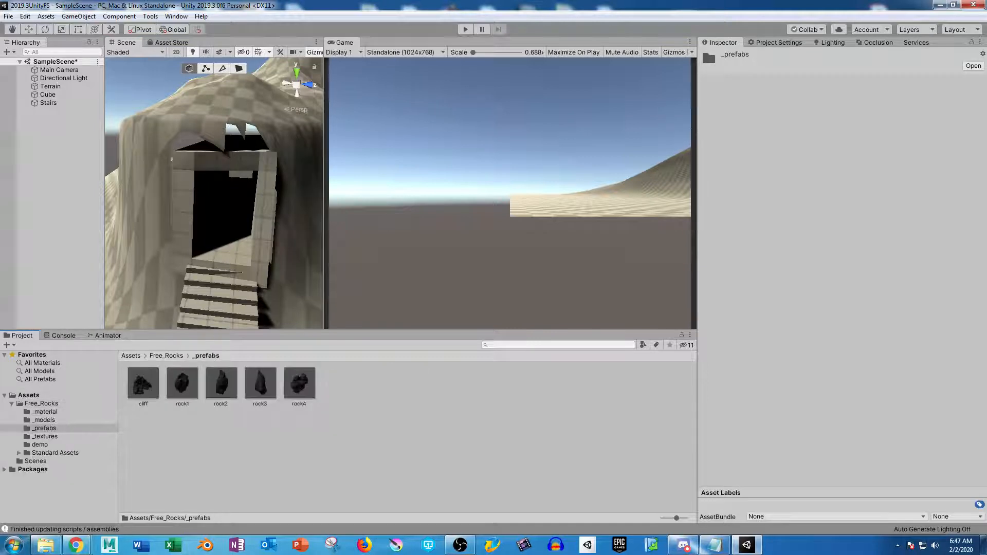
Step: Place a rock3 prefab beside the top of the stairs at the foot of the door frame and duplicate it
{"action": "scroll", "coordinate": [205, 210], "scroll_direction": "down", "scroll_amount": 5}
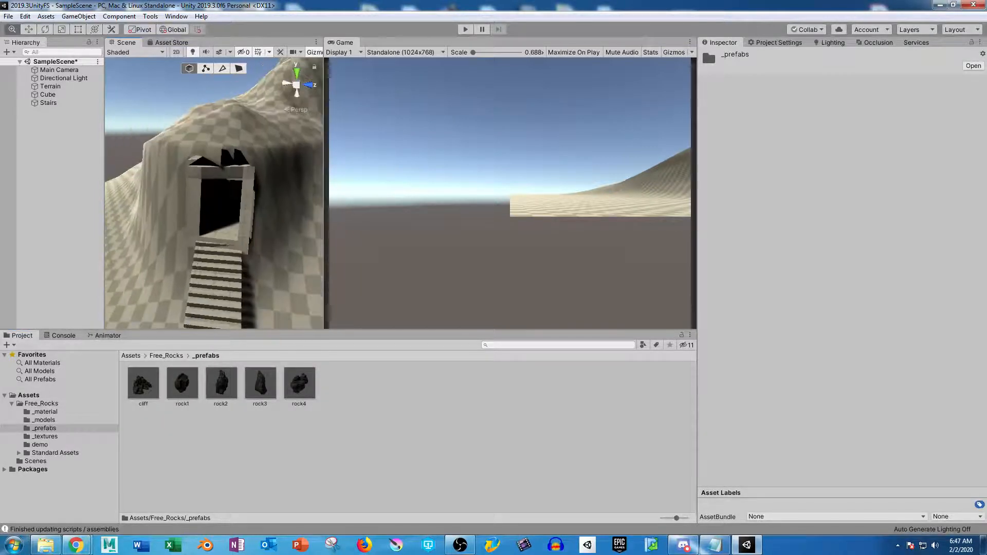
{"action": "left_click_drag", "start_coordinate": [187, 221], "coordinate": [243, 198], "text": "alt"}
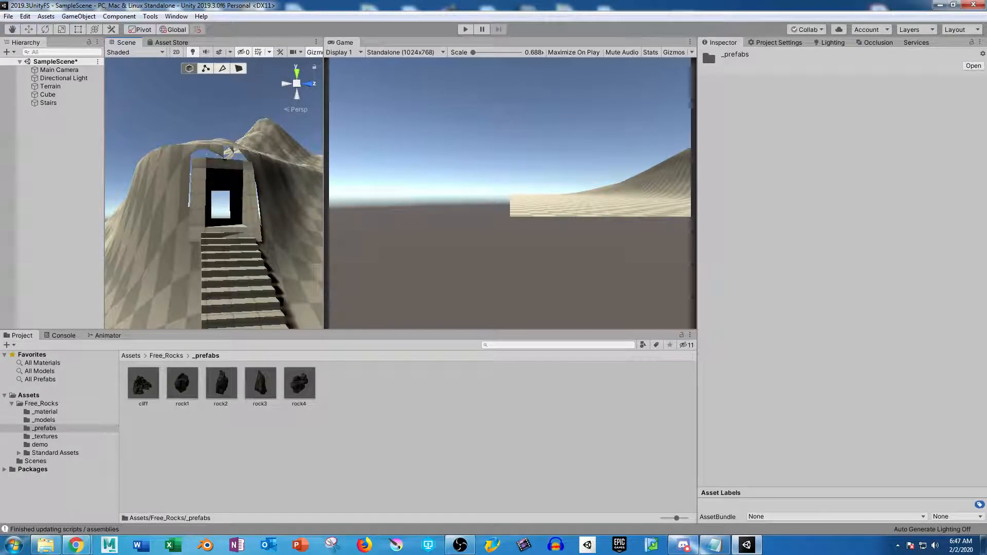
{"action": "left_click_drag", "start_coordinate": [260, 383], "coordinate": [194, 253]}
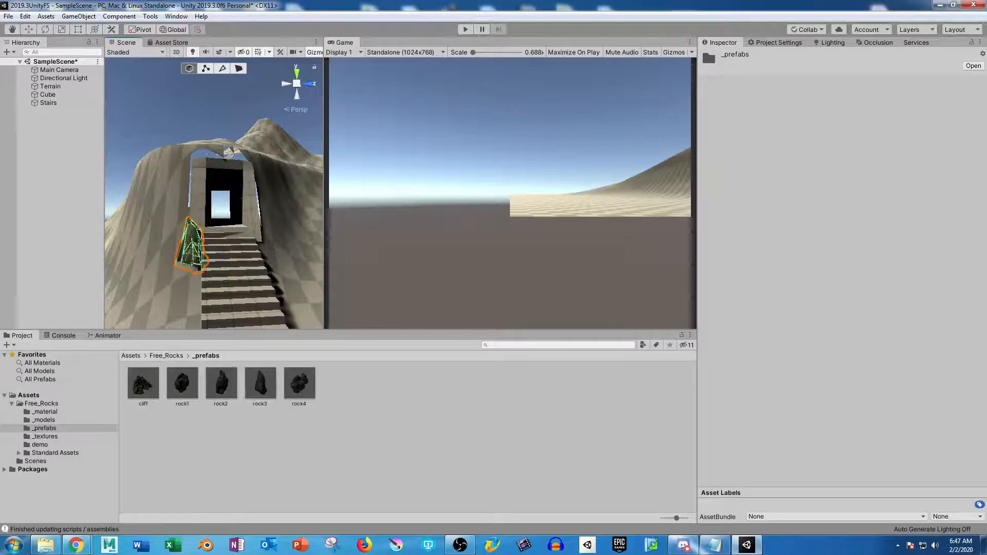
{"action": "key", "text": "ctrl+d"}
{"action": "key", "text": "w"}
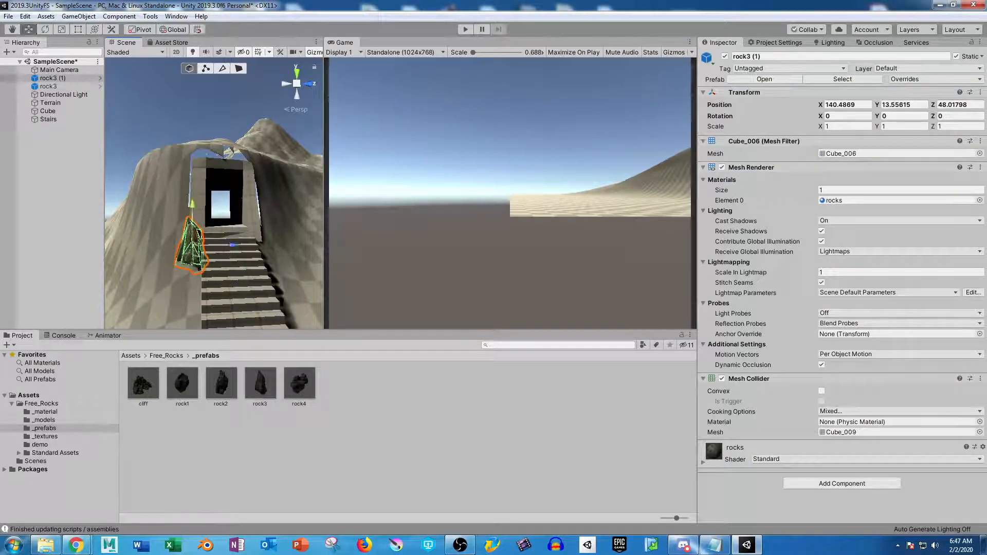
Step: Raise the duplicated rock3 to Y 15.82 and rotate it to about X -30.7, Y 0, Z 202.7
{"action": "left_click_drag", "start_coordinate": [191, 210], "coordinate": [190, 31]}
{"action": "key", "text": "e"}
{"action": "left_click_drag", "start_coordinate": [156, 230], "coordinate": [349, 275]}
Step: Move the duplicated rock3 against the side of the door frame, to about X 139.83, Y 15.45, Z 47.91
{"action": "key", "text": "w"}
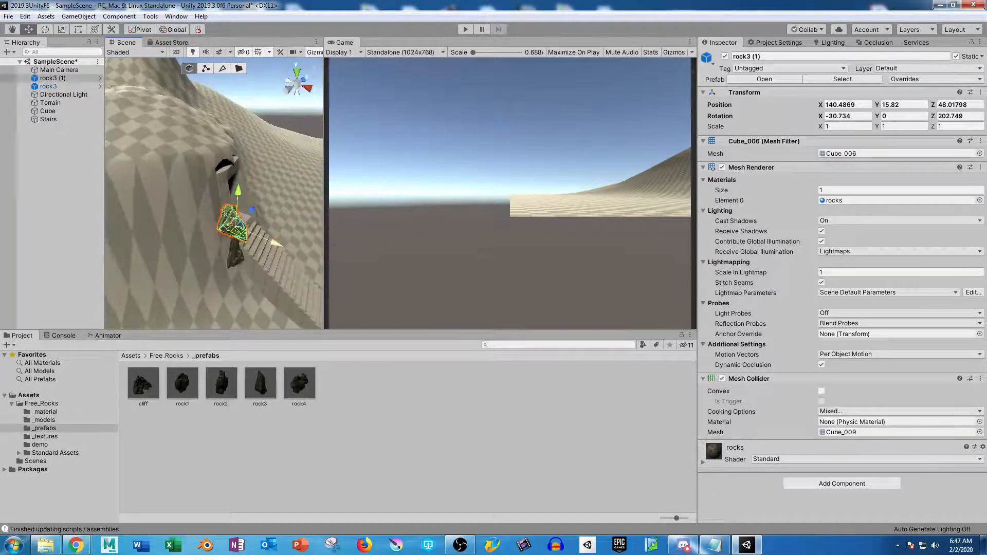
{"action": "left_click_drag", "start_coordinate": [277, 243], "coordinate": [116, 192]}
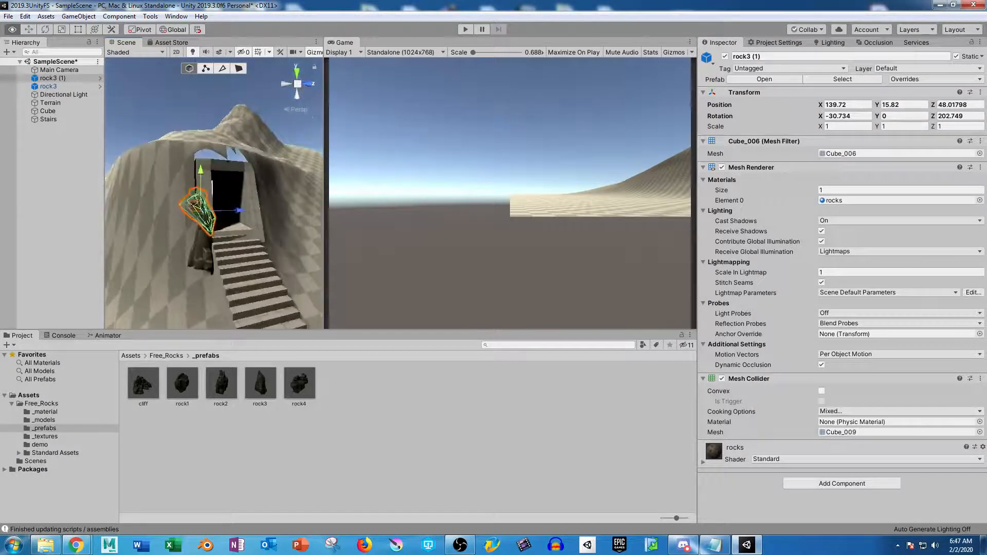
{"action": "left_click_drag", "start_coordinate": [200, 170], "coordinate": [318, 187]}
{"action": "left_click_drag", "start_coordinate": [255, 232], "coordinate": [145, 222]}
{"action": "left_click_drag", "start_coordinate": [230, 220], "coordinate": [228, 220]}
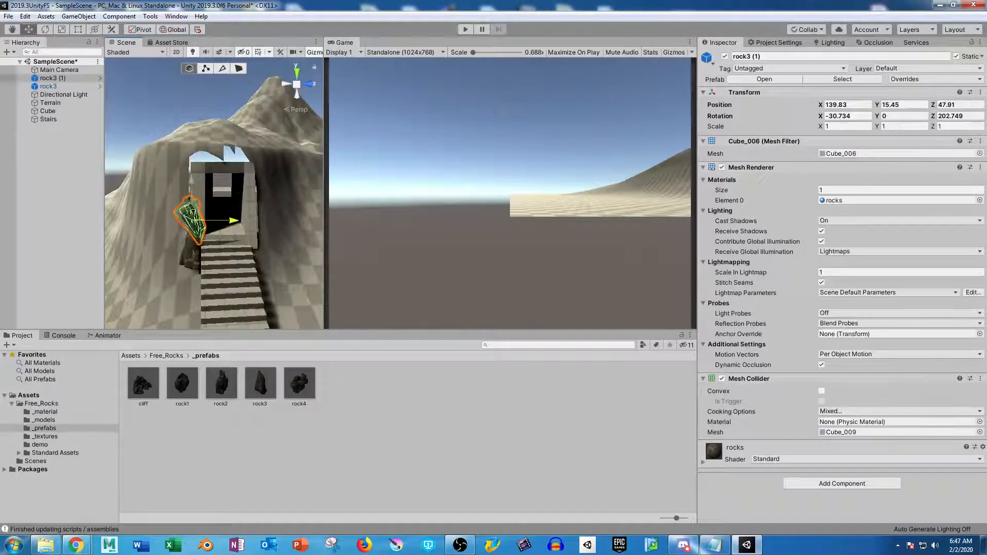
Step: Place a rock2 prefab above the two rock3 pieces along the frame's side and lower it to Y 17.3
{"action": "left_click_drag", "start_coordinate": [221, 385], "coordinate": [188, 186]}
{"action": "left_click_drag", "start_coordinate": [188, 186], "coordinate": [298, 202], "text": "alt"}
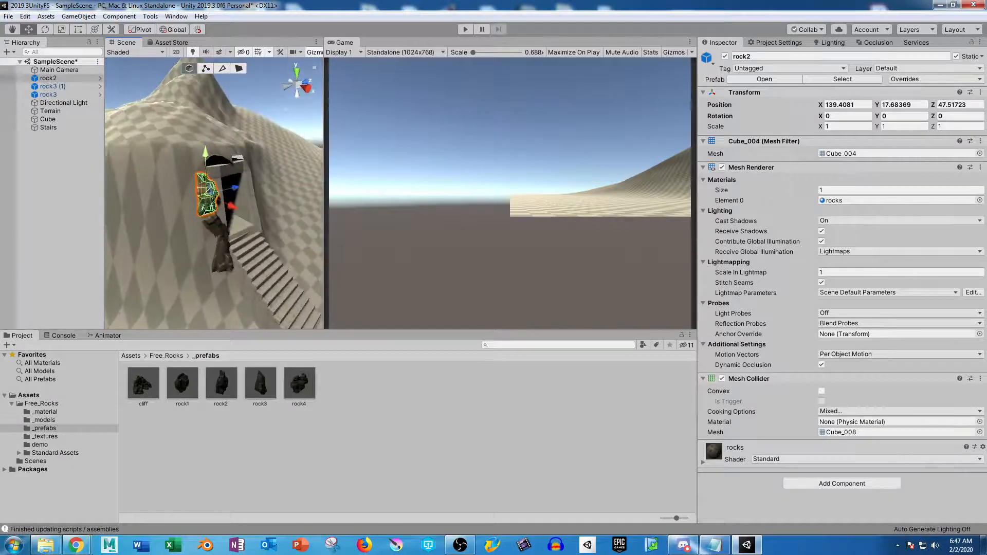
{"action": "left_click_drag", "start_coordinate": [205, 150], "coordinate": [206, 157]}
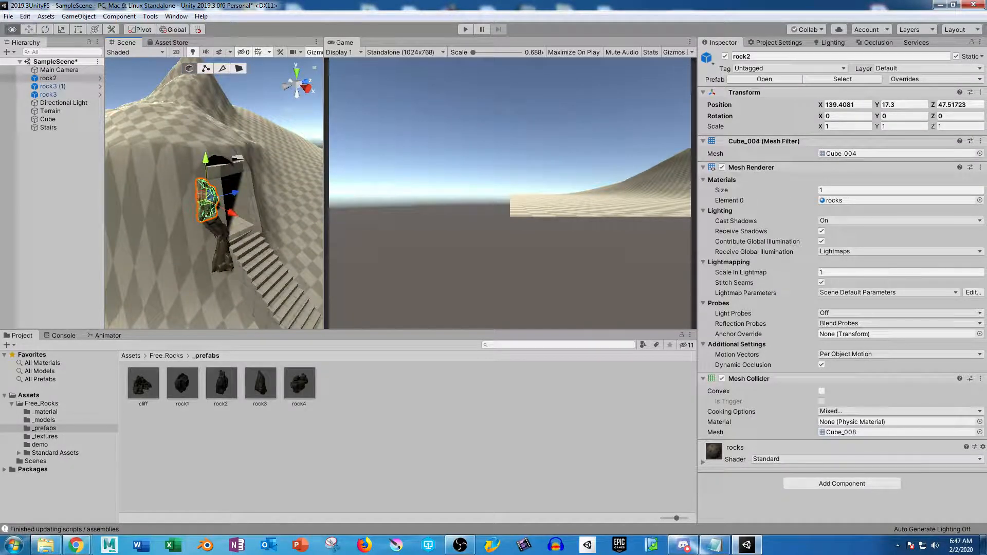
Step: Place a rock1 prefab at the upper corner of the door frame and scale it uniformly to about 1.34
{"action": "left_click_drag", "start_coordinate": [257, 195], "coordinate": [154, 197], "text": "alt"}
{"action": "left_click_drag", "start_coordinate": [182, 384], "coordinate": [222, 163]}
{"action": "key", "text": "r"}
Step: Raise the rock1 piece to Y 19.55 and rotate it to about X -198.5, Y 90, Z -90
{"action": "key", "text": "w"}
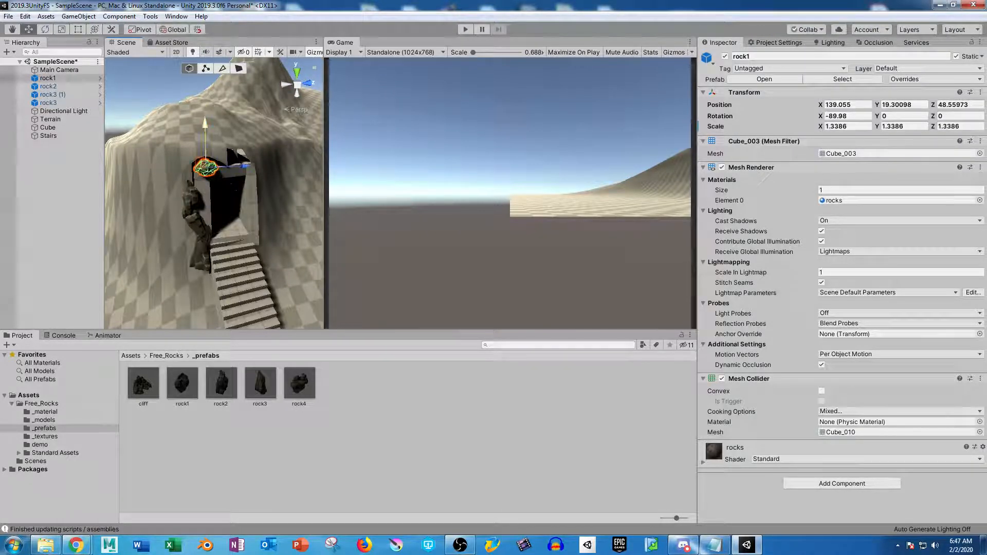
{"action": "left_click_drag", "start_coordinate": [205, 124], "coordinate": [194, 149]}
{"action": "key", "text": "e"}
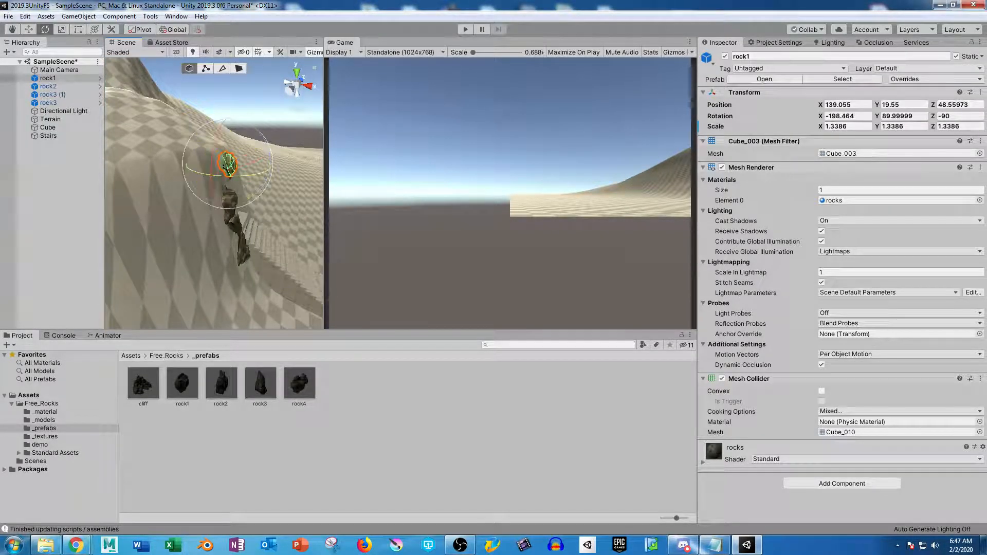
Step: Shift the rock1 piece at the door frame's upper corner along X to about 139.02
{"action": "key", "text": "w"}
{"action": "left_click_drag", "start_coordinate": [270, 167], "coordinate": [271, 167]}
{"action": "left_click_drag", "start_coordinate": [271, 167], "coordinate": [124, 165], "text": "alt"}
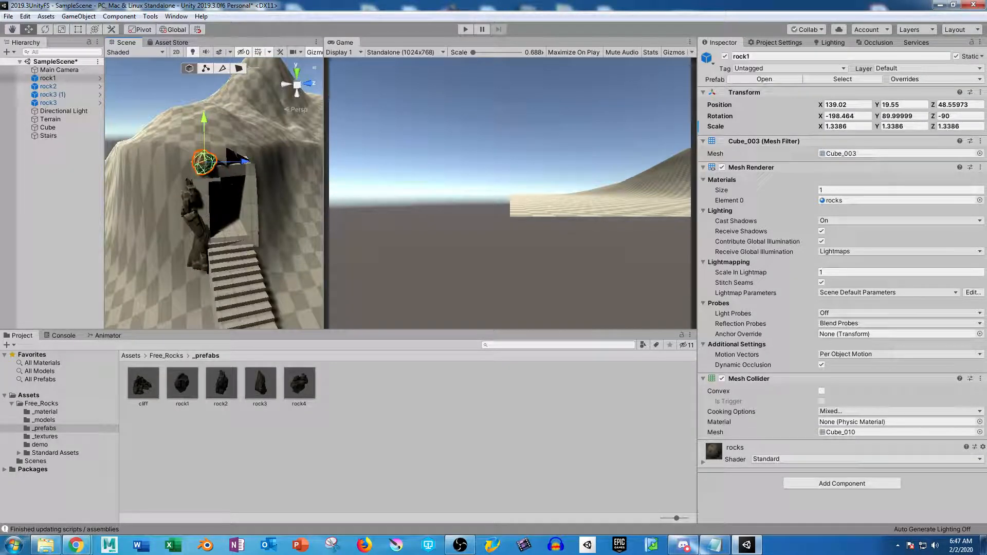
Step: Place a rock4 prefab on the bare side of the door frame, rotate it, and lower it to Y 14.25
{"action": "left_click_drag", "start_coordinate": [300, 385], "coordinate": [186, 202]}
{"action": "key", "text": "e"}
{"action": "mouse_move", "coordinate": [285, 233]}
{"action": "left_mouse_down"}
{"action": "mouse_move", "coordinate": [269, 240]}
{"action": "mouse_move", "coordinate": [284, 226]}
{"action": "left_mouse_up"}
{"action": "key", "text": "w"}
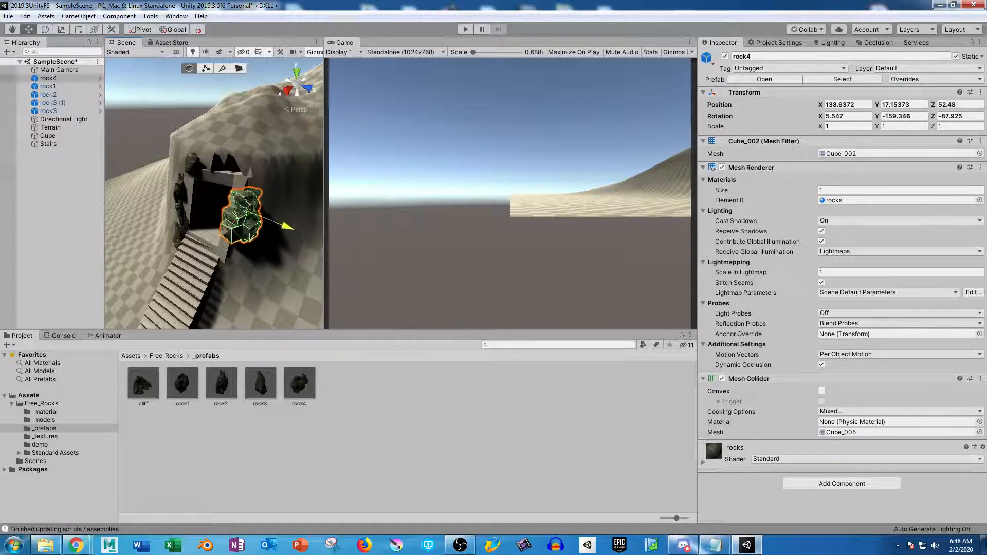
{"action": "left_click_drag", "start_coordinate": [249, 175], "coordinate": [245, 212]}
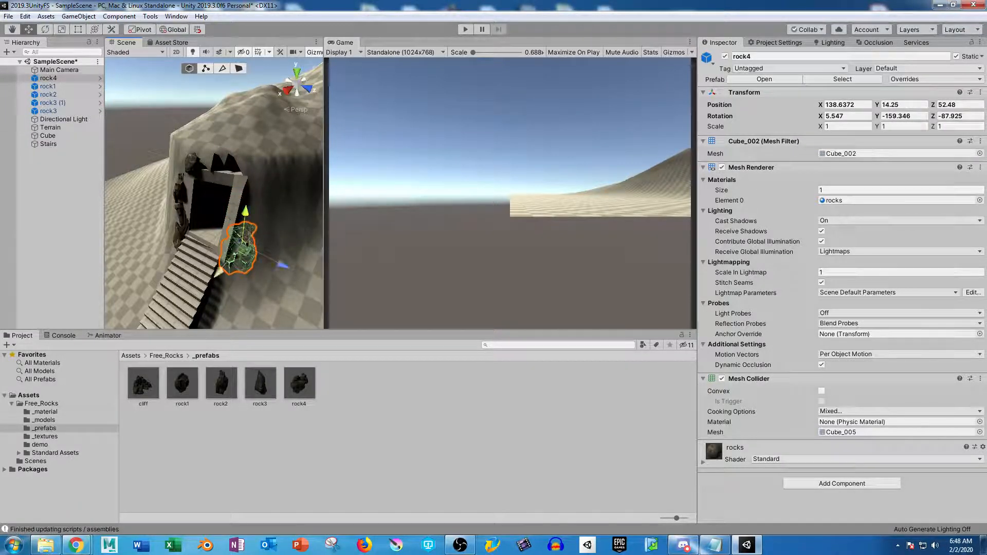
Step: Move the rock4 piece along X to about 139.65 and rotate it to about X 1.2, Y -158.7, Z -76.6
{"action": "left_click_drag", "start_coordinate": [219, 272], "coordinate": [519, 221]}
{"action": "key", "text": "e"}
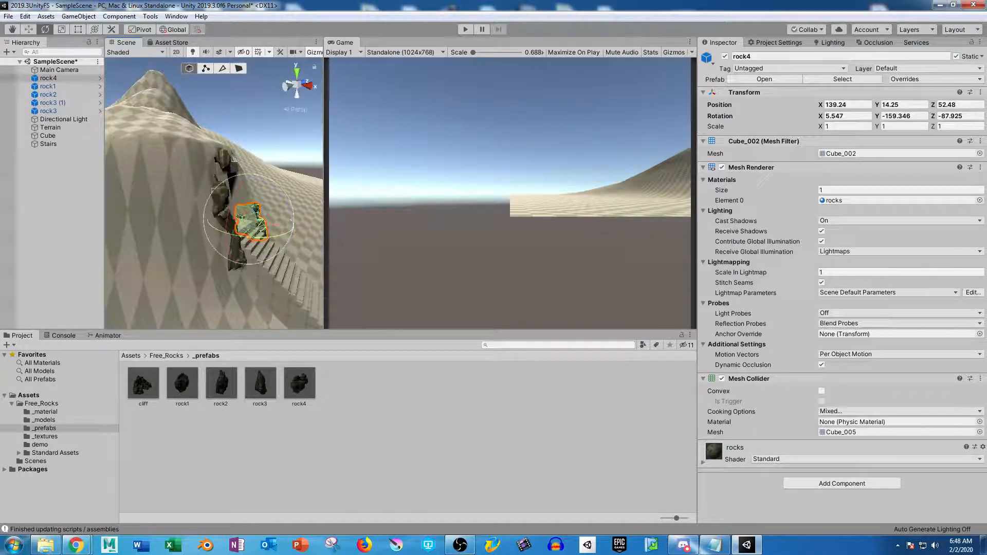
{"action": "left_click_drag", "start_coordinate": [292, 220], "coordinate": [129, 226]}
{"action": "key", "text": "w"}
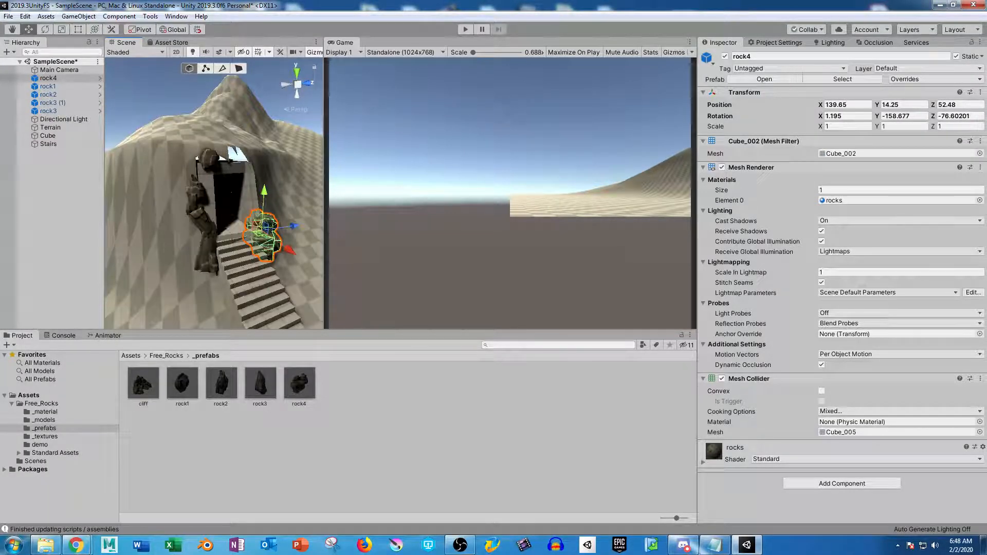
{"action": "left_click_drag", "start_coordinate": [264, 191], "coordinate": [263, 120]}
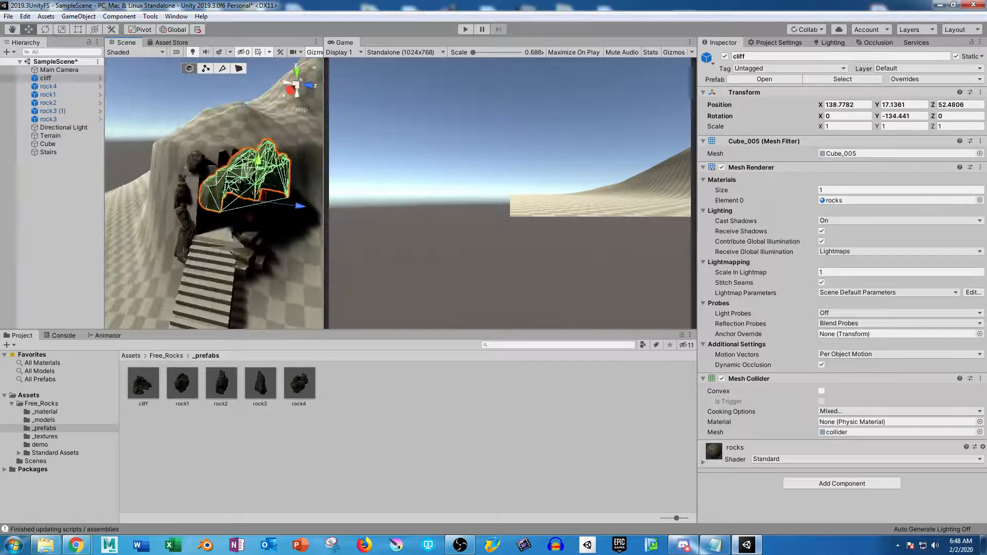
{"action": "key", "text": "e"}
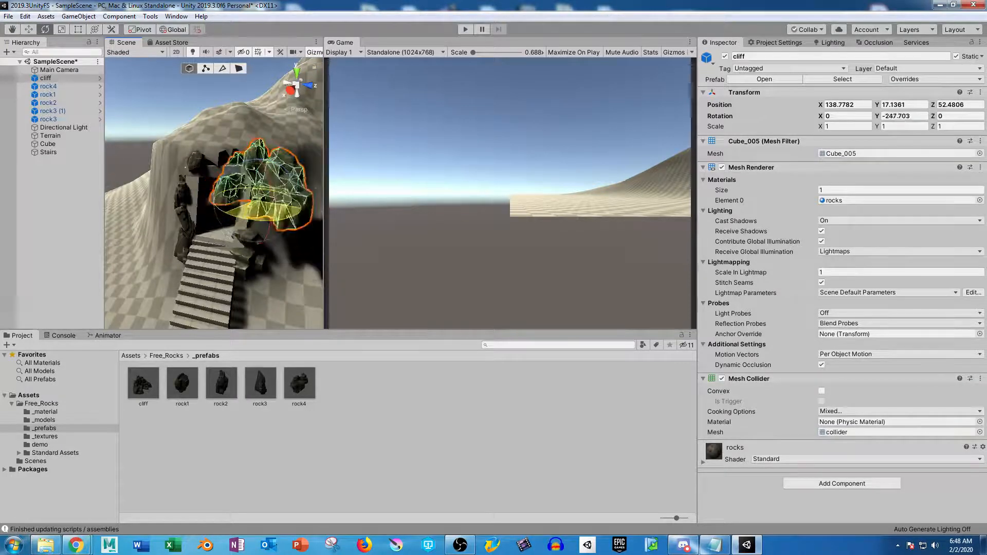
{"action": "left_click_drag", "start_coordinate": [370, 221], "coordinate": [424, 222]}
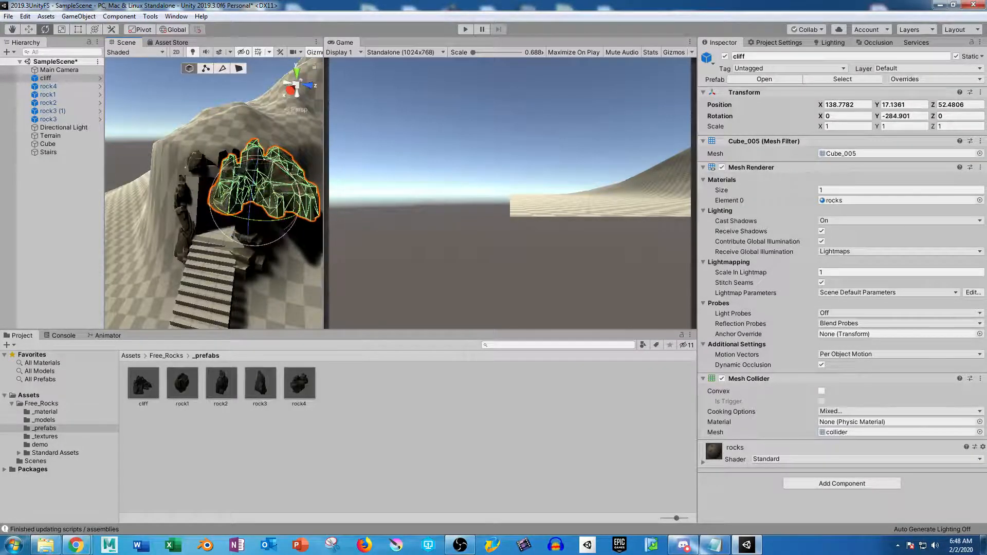
{"action": "mouse_move", "coordinate": [252, 160]}
{"action": "left_mouse_down"}
{"action": "mouse_move", "coordinate": [192, 163]}
{"action": "mouse_move", "coordinate": [362, 172]}
{"action": "mouse_move", "coordinate": [237, 167]}
{"action": "mouse_move", "coordinate": [249, 165]}
{"action": "left_mouse_up"}
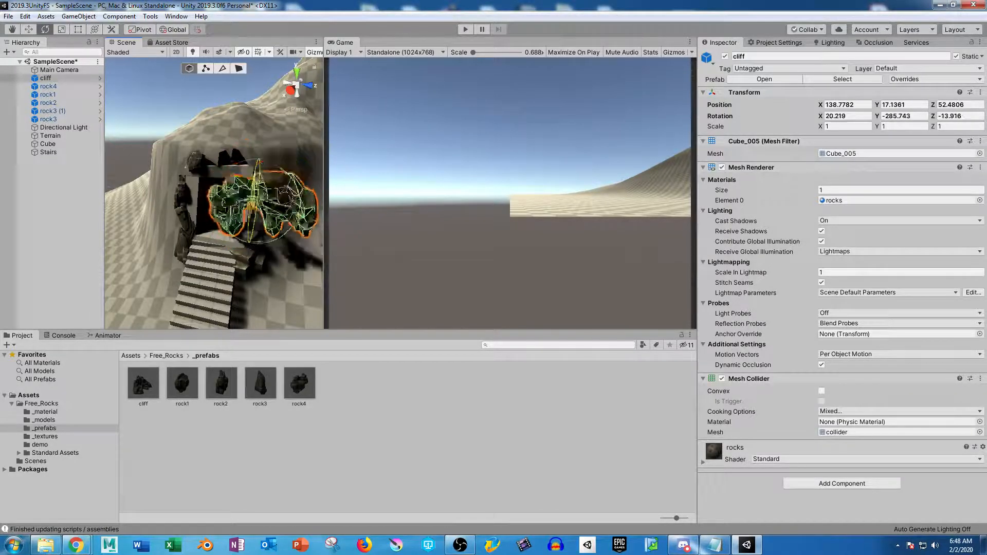
{"action": "left_click_drag", "start_coordinate": [253, 205], "coordinate": [252, 230]}
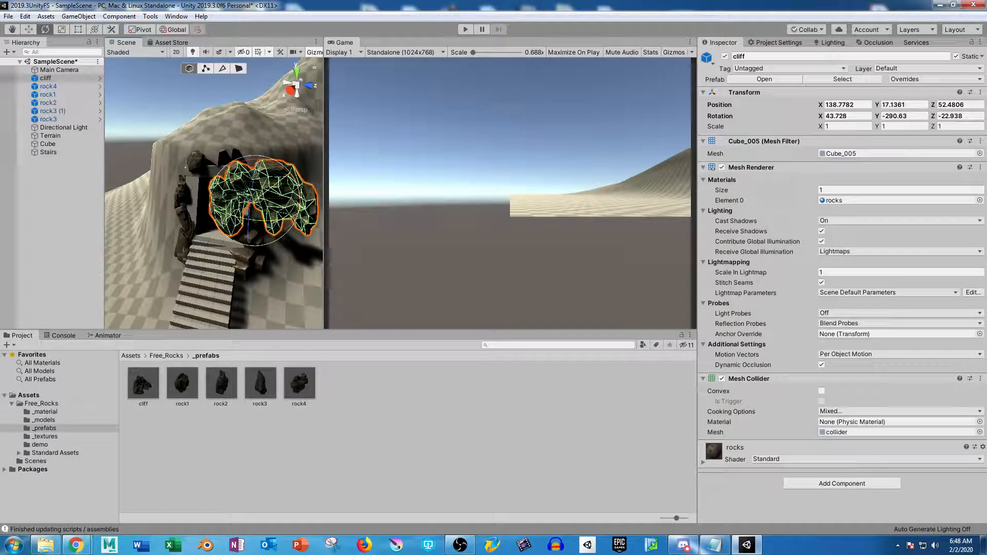
{"action": "left_click_drag", "start_coordinate": [289, 173], "coordinate": [316, 282]}
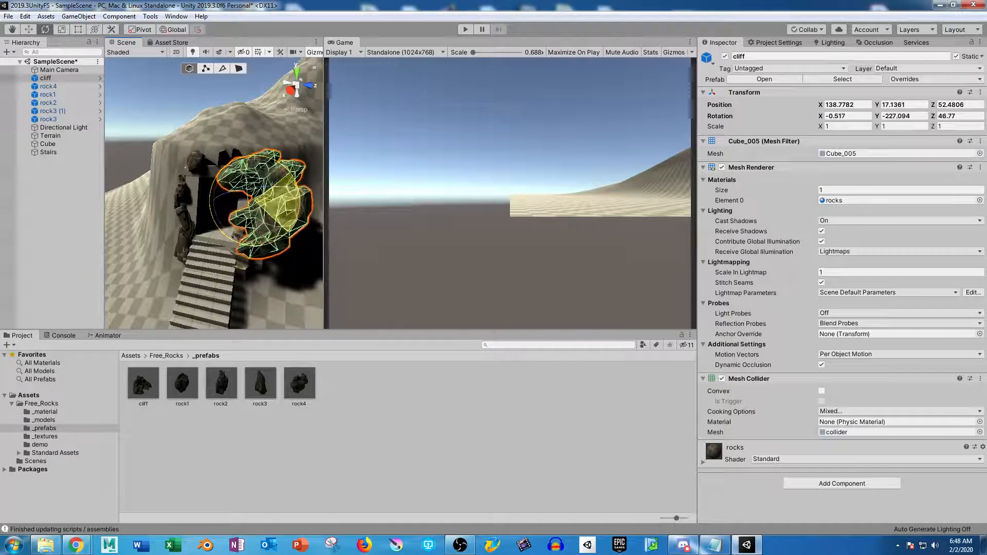
{"action": "key", "text": "w"}
{"action": "mouse_move", "coordinate": [288, 226]}
{"action": "left_mouse_down", "text": "alt"}
{"action": "mouse_move", "coordinate": [121, 206]}
{"action": "mouse_move", "coordinate": [221, 201]}
{"action": "mouse_move", "coordinate": [334, 178]}
{"action": "mouse_move", "coordinate": [232, 198]}
{"action": "mouse_move", "coordinate": [275, 226]}
{"action": "mouse_move", "coordinate": [287, 221]}
{"action": "left_mouse_up", "text": "alt"}
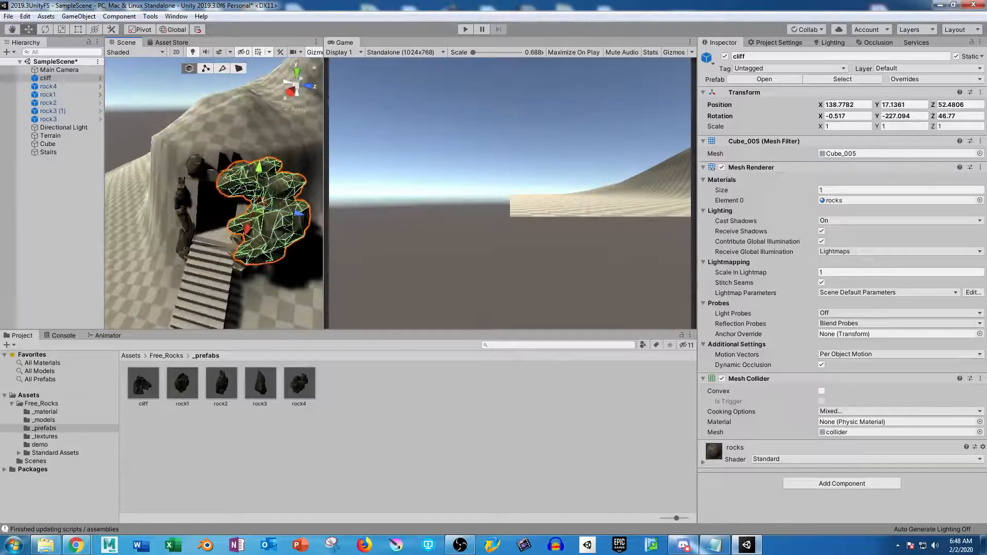
{"action": "key", "text": "e"}
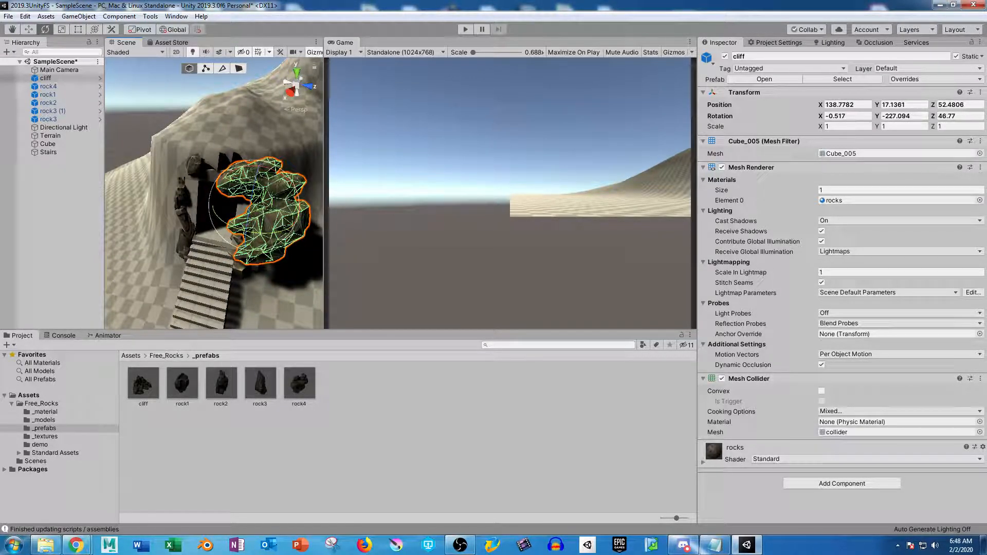
{"action": "key", "text": "Delete"}
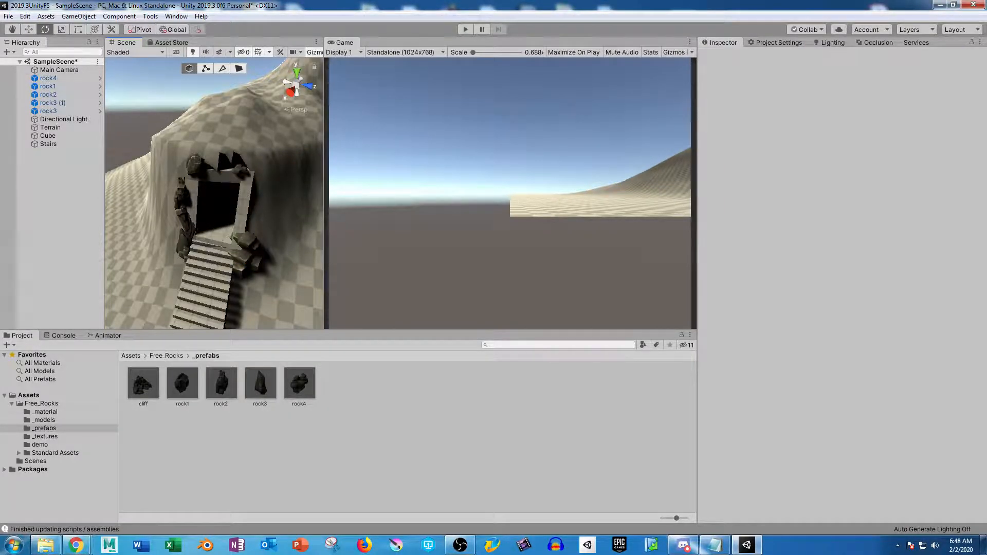
Step: Duplicate rock1 above the door, scale it to about 1.68, rotate it, and position it at about X 138.51, Y 19.53, Z 49.49
{"action": "left_click_drag", "start_coordinate": [238, 171], "coordinate": [229, 206]}
{"action": "key", "text": "r"}
{"action": "key", "text": "w"}
{"action": "key", "text": "e"}
{"action": "key", "text": "w"}
{"action": "key", "text": "e"}
{"action": "key", "text": "w"}
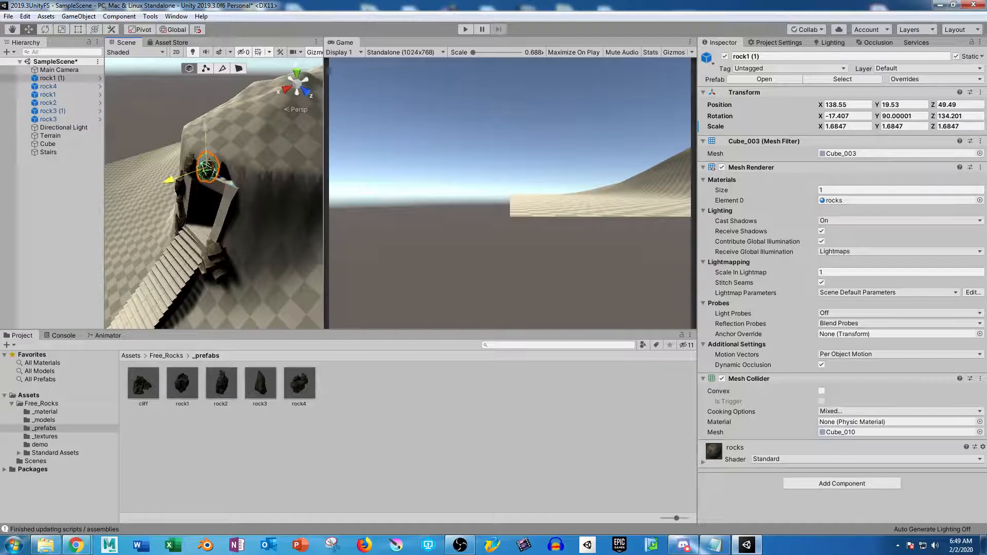
{"action": "left_click_drag", "start_coordinate": [228, 206], "coordinate": [216, 198], "text": "alt"}
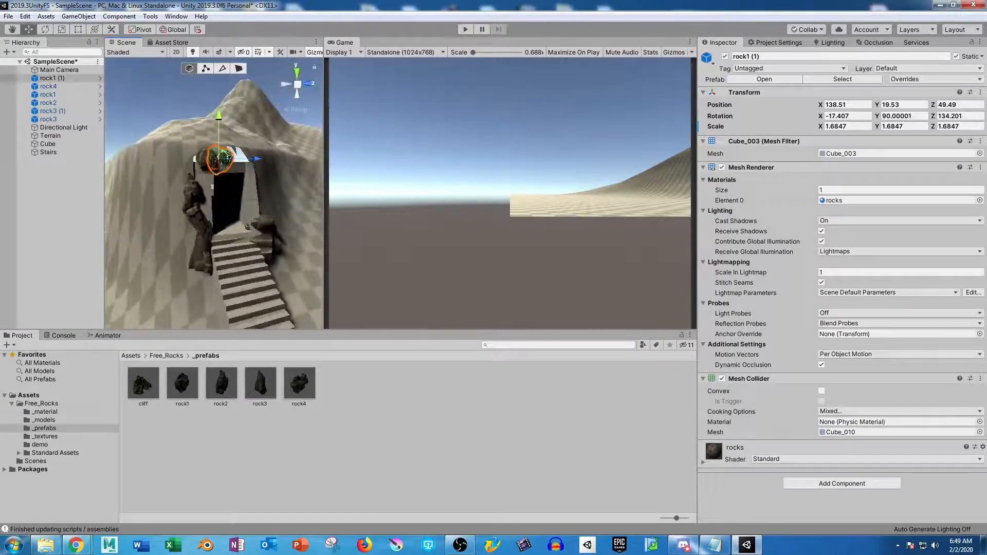
Step: Duplicate rock4 to the frame's opposite upper corner, at about X 139.33, Y 19.1, Z 47.43, and rotate its Y to about 39.7
{"action": "left_click", "coordinate": [265, 236]}
{"action": "key", "text": "ctrl+d"}
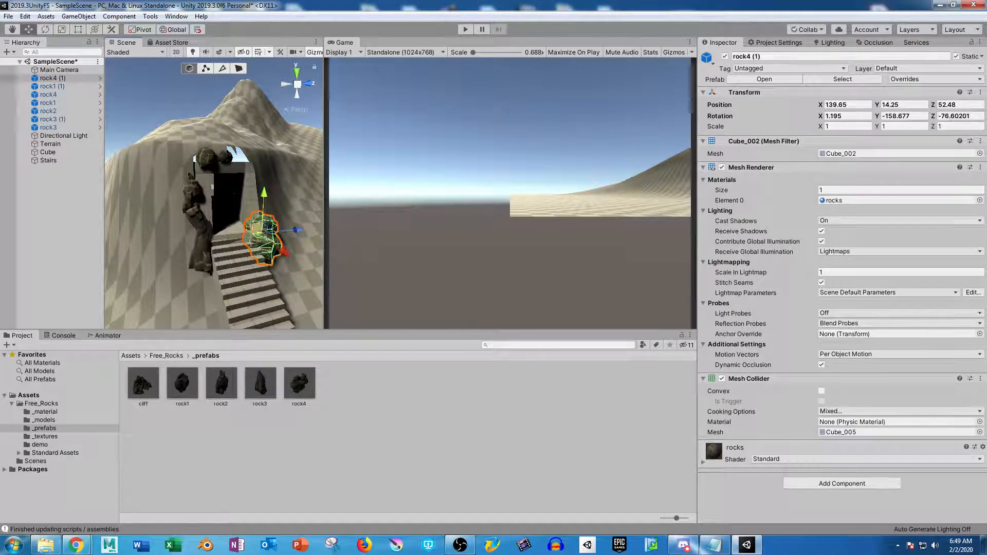
{"action": "left_click_drag", "start_coordinate": [264, 230], "coordinate": [167, 165]}
{"action": "key", "text": "e"}
{"action": "key", "text": "w"}
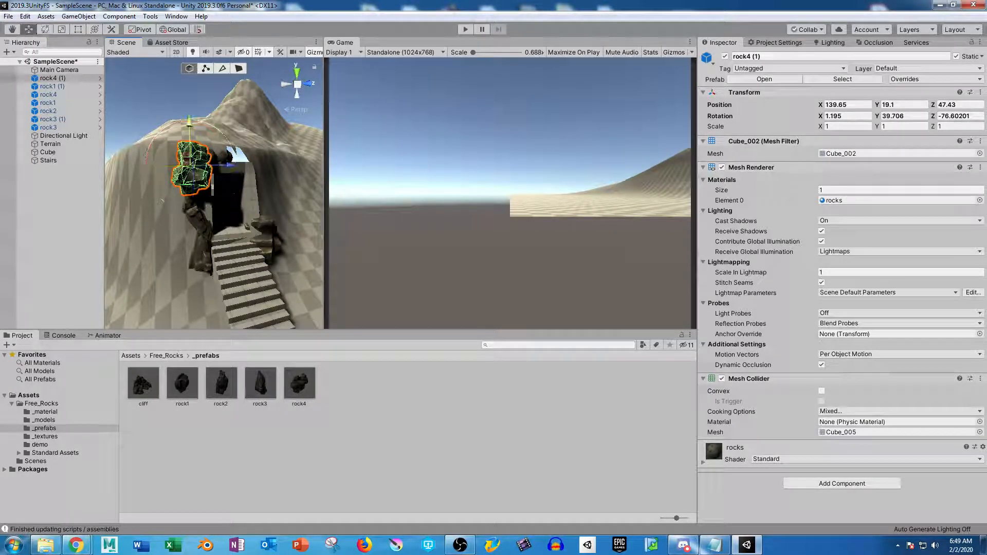
{"action": "left_click_drag", "start_coordinate": [213, 192], "coordinate": [235, 206], "text": "alt"}
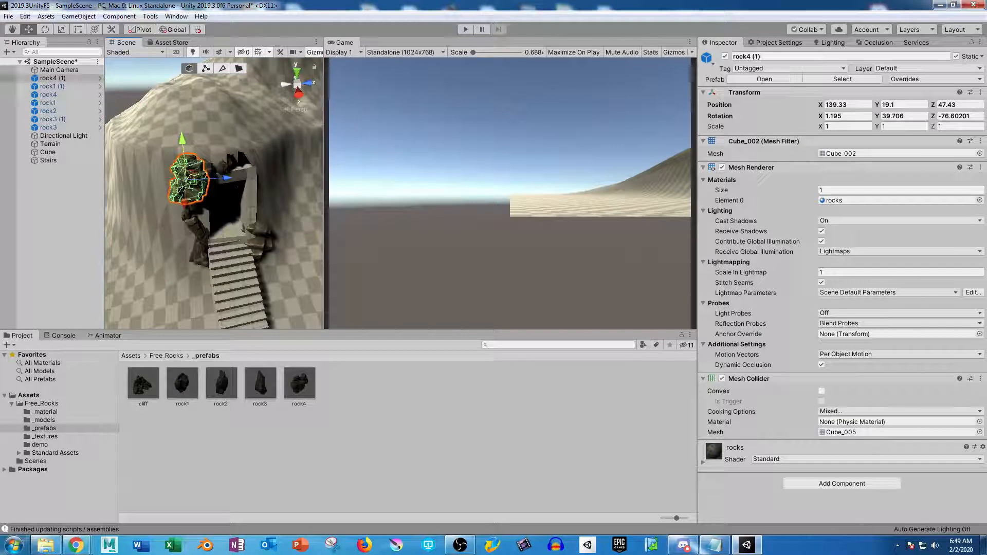
Step: Duplicate a rock3 piece above the door frame and rotate it to about X -290.6, Y -245.2, Z 116.7
{"action": "key", "text": "ctrl+v"}
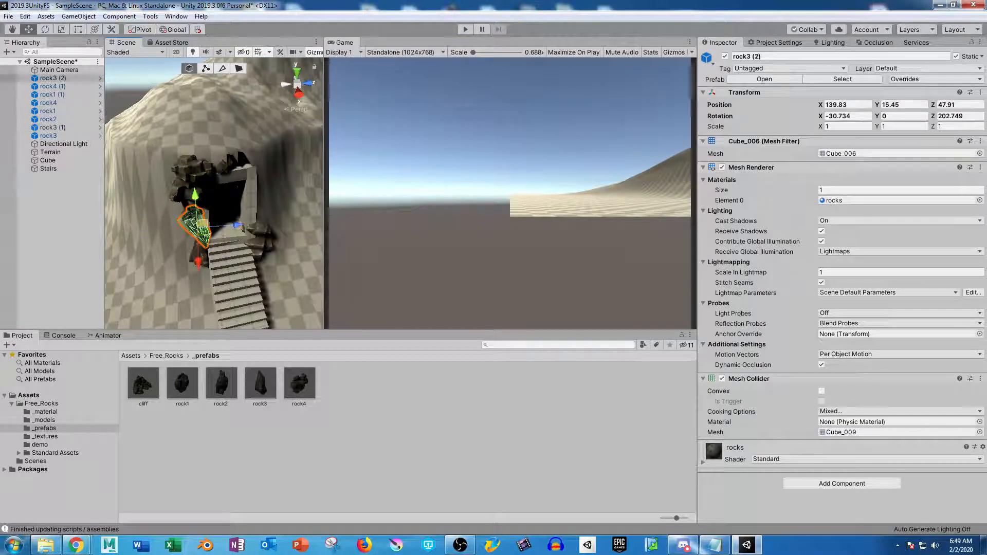
{"action": "left_click_drag", "start_coordinate": [195, 226], "coordinate": [270, 157]}
{"action": "key", "text": "e"}
{"action": "left_click_drag", "start_coordinate": [286, 193], "coordinate": [280, 194]}
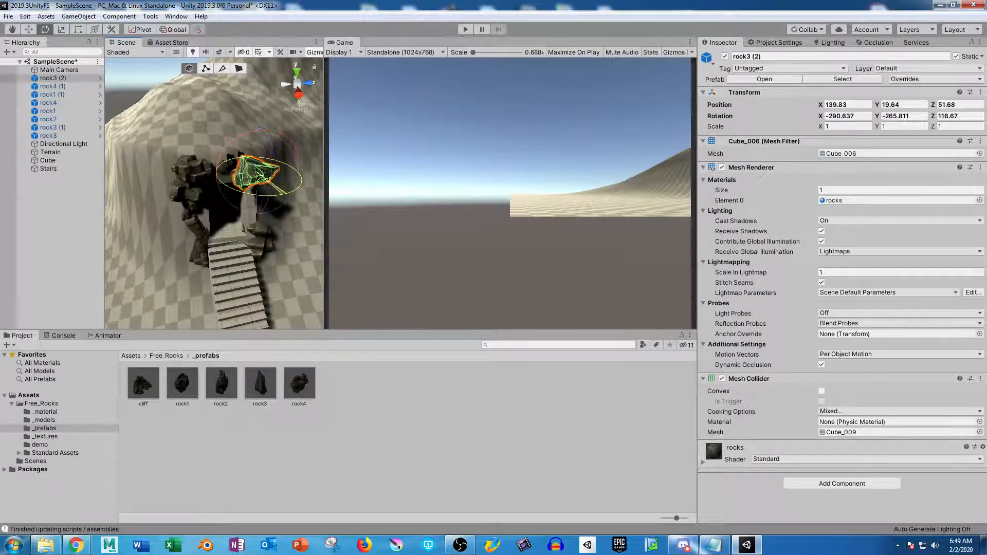
{"action": "key", "text": "w"}
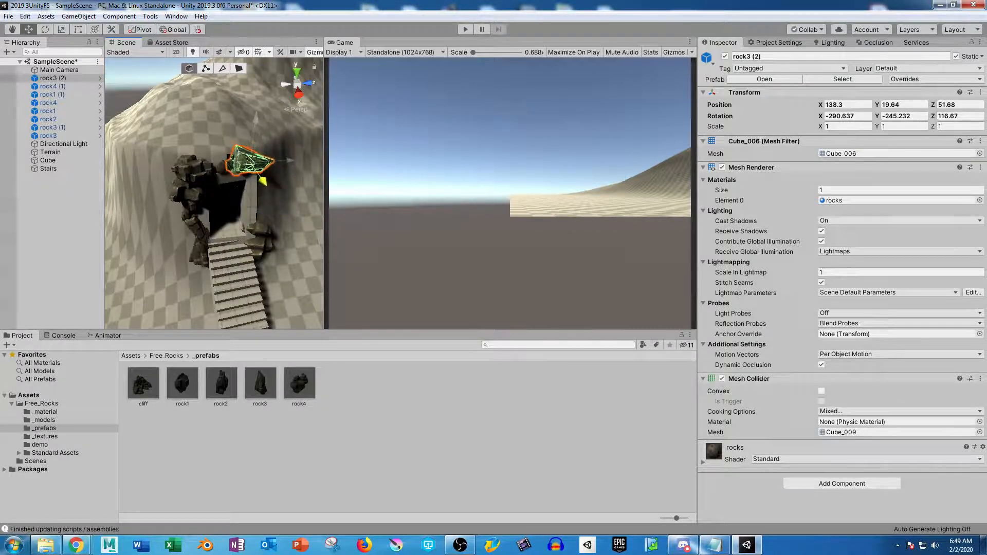
Step: Slide the duplicated rock3 along the top of the door frame over the terrain gap, at about X 138.27, Y 19.64
{"action": "left_click_drag", "start_coordinate": [262, 181], "coordinate": [208, 121], "text": "alt"}
{"action": "left_click_drag", "start_coordinate": [289, 160], "coordinate": [270, 159]}
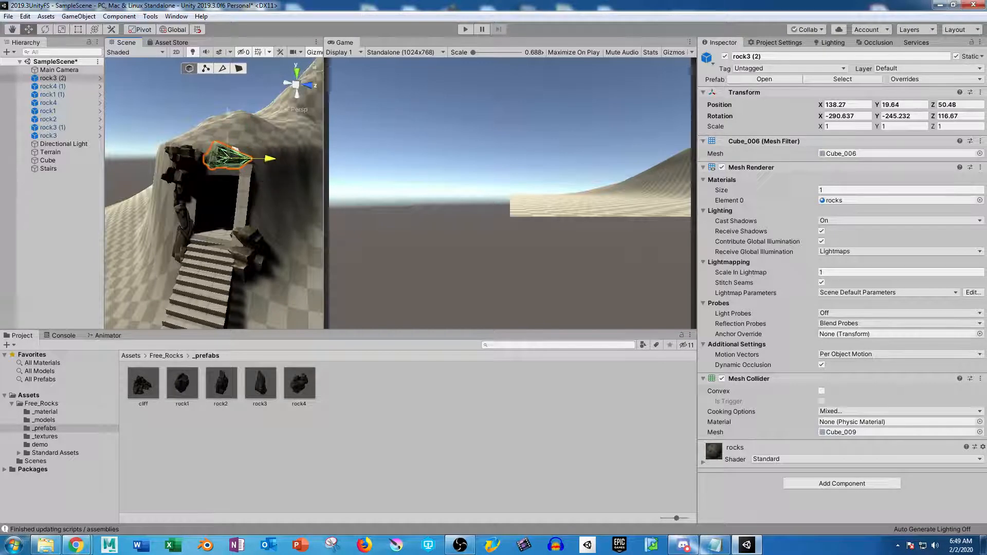
{"action": "left_click_drag", "start_coordinate": [205, 144], "coordinate": [241, 192], "text": "alt"}
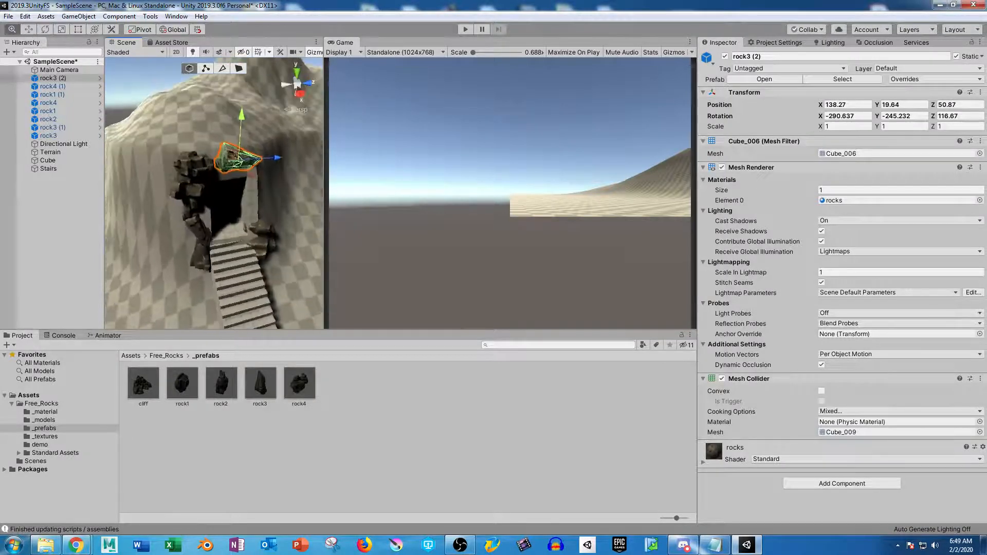
{"action": "scroll", "coordinate": [241, 193], "scroll_direction": "up", "scroll_amount": 5, "text": "alt"}
{"action": "middle_click_drag", "start_coordinate": [287, 98], "coordinate": [241, 194], "text": "alt"}
{"action": "scroll", "coordinate": [241, 194], "scroll_direction": "up", "scroll_amount": 4, "text": "alt"}
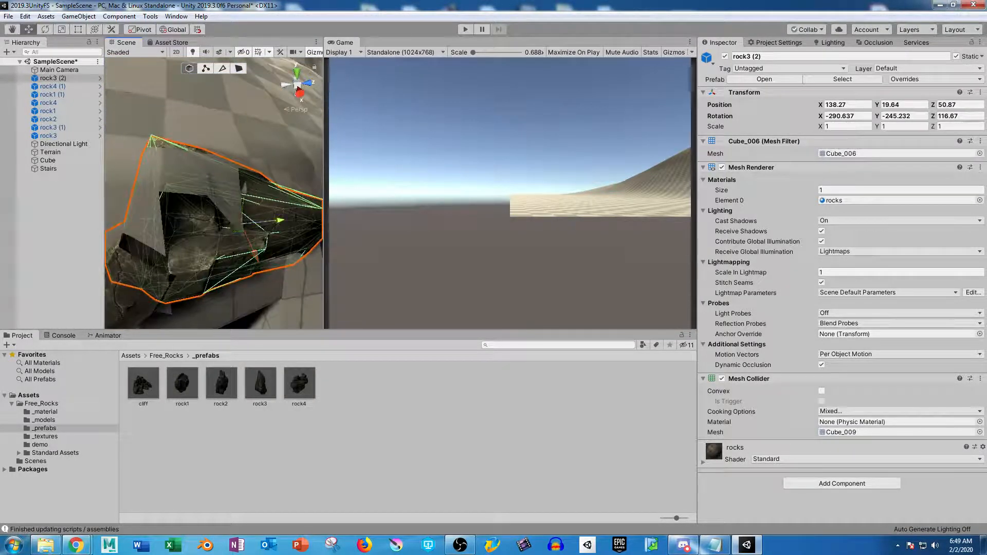
{"action": "left_click_drag", "start_coordinate": [278, 218], "coordinate": [320, 217]}
Step: Lower the larger rock1 piece above the door slightly and pull it outward from the frame
{"action": "left_click", "coordinate": [136, 283]}
{"action": "scroll", "coordinate": [154, 268], "scroll_direction": "down", "scroll_amount": 4}
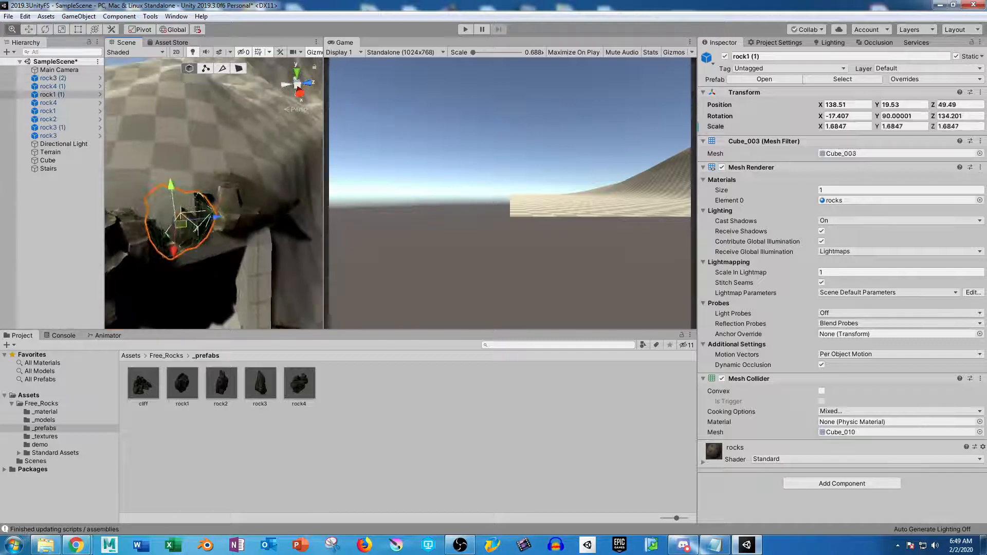
{"action": "left_click_drag", "start_coordinate": [172, 190], "coordinate": [174, 198]}
{"action": "left_click_drag", "start_coordinate": [173, 197], "coordinate": [168, 218], "text": "alt"}
{"action": "left_click_drag", "start_coordinate": [167, 276], "coordinate": [164, 299]}
Step: Reposition the rock3 piece above the door to about X 138.4, Z 50.96 and rotate its Y to about -262.1
{"action": "left_click", "coordinate": [237, 213]}
{"action": "left_click_drag", "start_coordinate": [284, 219], "coordinate": [263, 220]}
{"action": "mouse_move", "coordinate": [230, 259]}
{"action": "left_mouse_down"}
{"action": "mouse_move", "coordinate": [230, 281]}
{"action": "mouse_move", "coordinate": [255, 269]}
{"action": "mouse_move", "coordinate": [230, 273]}
{"action": "mouse_move", "coordinate": [229, 263]}
{"action": "mouse_move", "coordinate": [195, 256]}
{"action": "mouse_move", "coordinate": [244, 248]}
{"action": "left_mouse_up"}
{"action": "key", "text": "e"}
{"action": "key", "text": "w"}
{"action": "scroll", "coordinate": [231, 247], "scroll_direction": "down", "scroll_amount": 5, "text": "alt"}
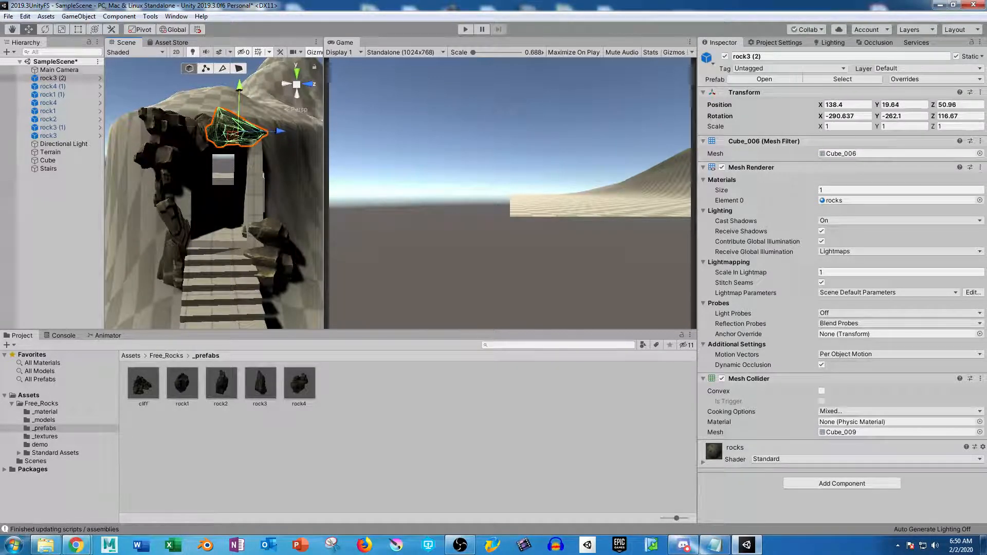
Step: Duplicate the corner rock1 and move the copy beside the frame above rock4, at about X 139.34, Y 15.91, Z 52.6
{"action": "left_click", "coordinate": [190, 132]}
{"action": "key", "text": "ctrl+d"}
{"action": "left_click_drag", "start_coordinate": [194, 138], "coordinate": [118, 226]}
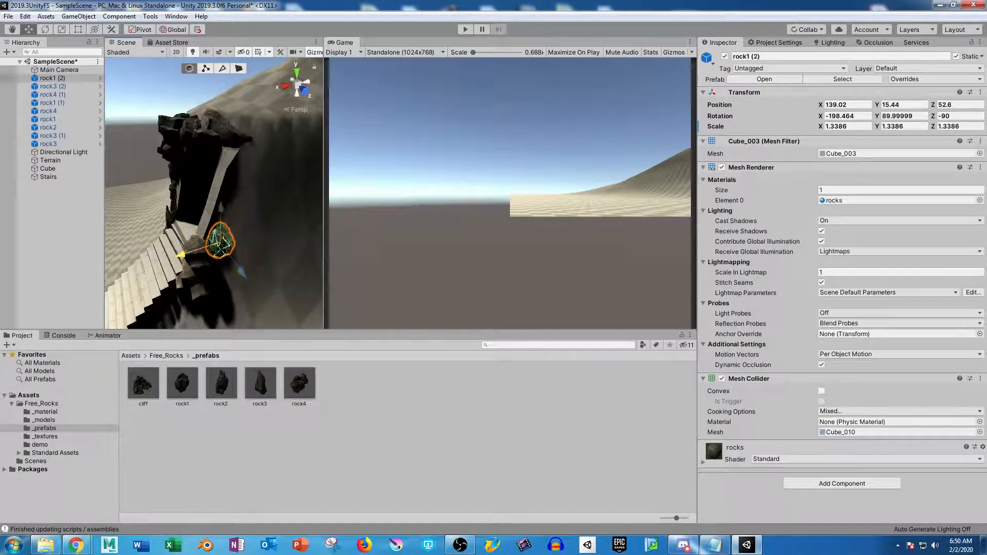
{"action": "left_click_drag", "start_coordinate": [177, 255], "coordinate": [180, 255]}
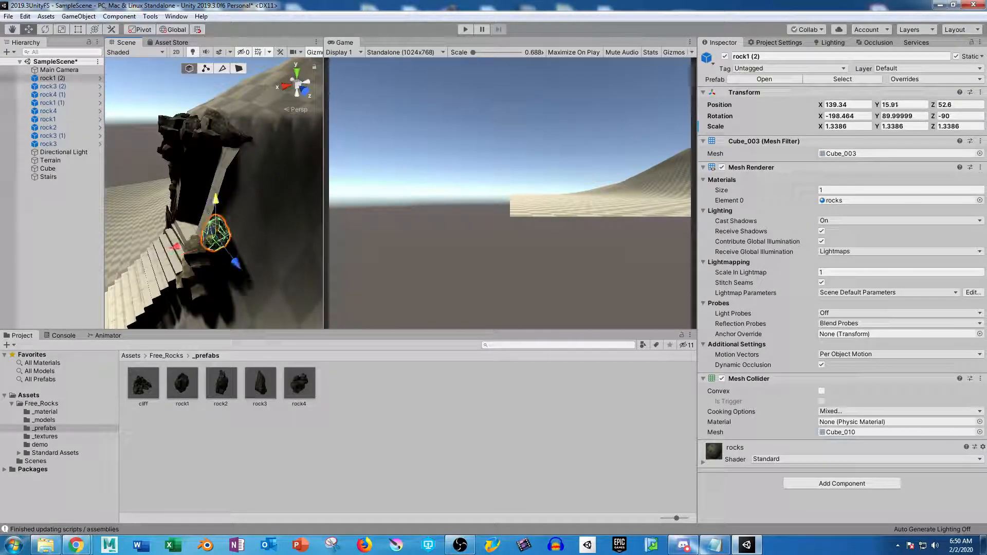
Step: Rotate the duplicated rock1 to about X -151.4, Y 249.4, Z -182.9 and move it to about X 139.47, Y 15.89, Z 52.42
{"action": "key", "text": "r"}
{"action": "key", "text": "e"}
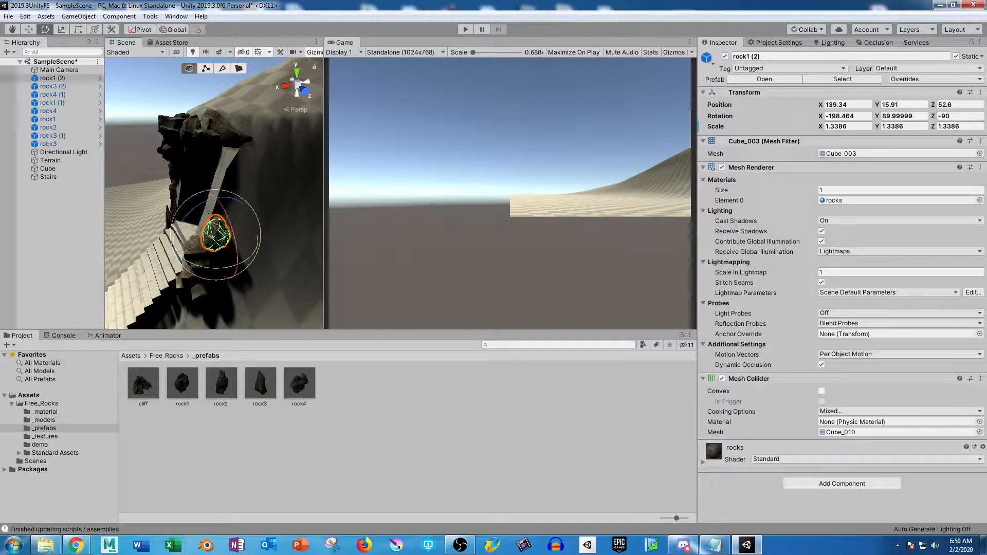
{"action": "left_click_drag", "start_coordinate": [231, 230], "coordinate": [208, 138]}
{"action": "left_click_drag", "start_coordinate": [208, 199], "coordinate": [72, 276]}
{"action": "key", "text": "w"}
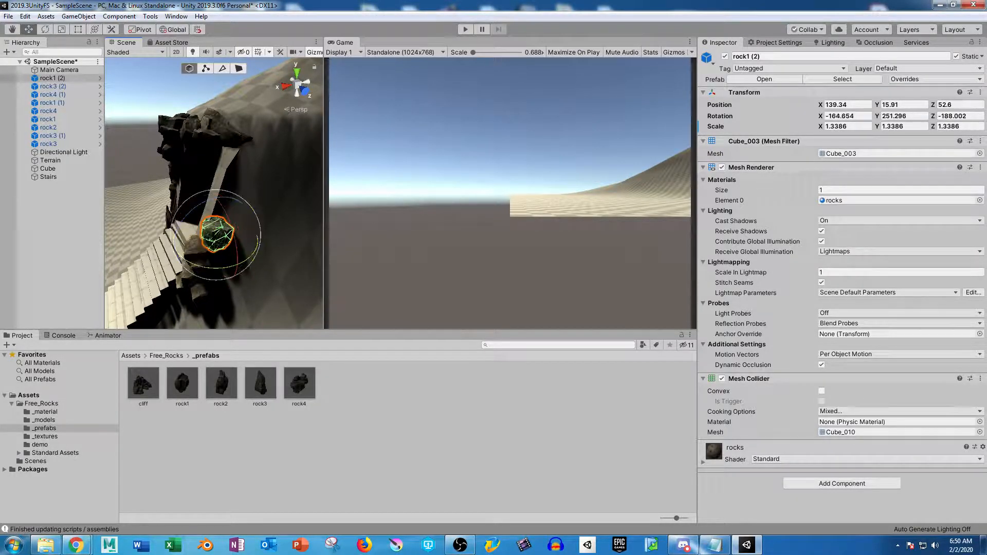
{"action": "left_click_drag", "start_coordinate": [170, 242], "coordinate": [143, 191], "text": "alt"}
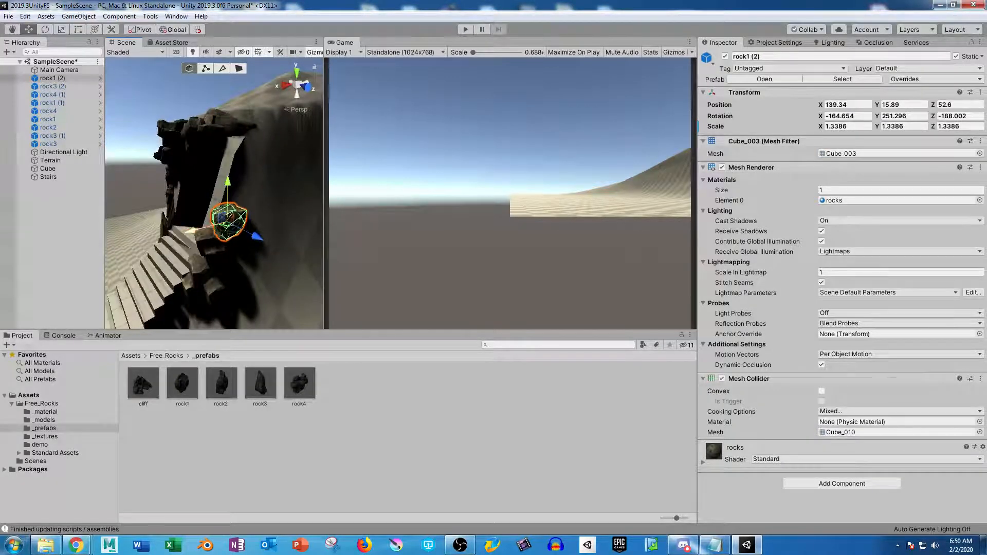
{"action": "left_click_drag", "start_coordinate": [191, 231], "coordinate": [242, 221]}
{"action": "key", "text": "e"}
{"action": "key", "text": "w"}
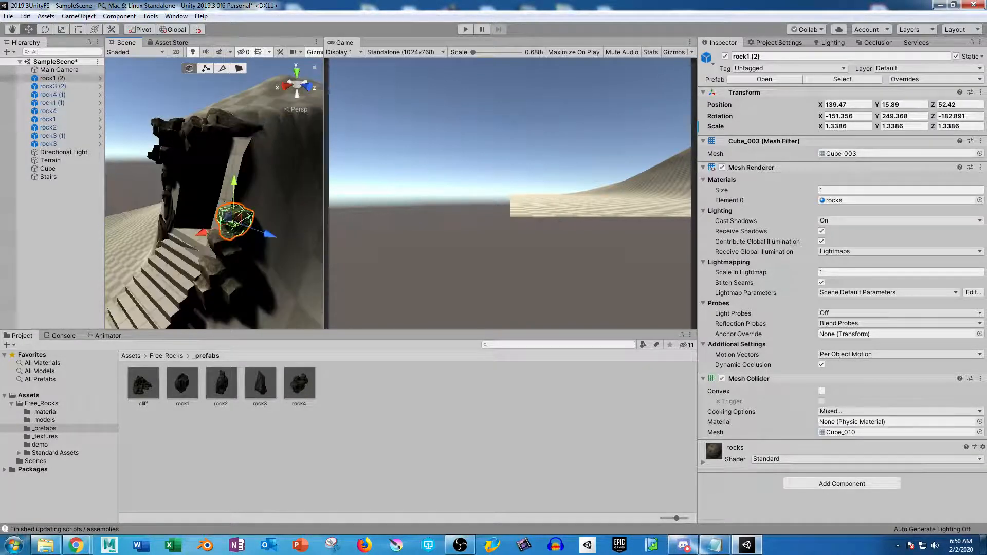
Step: Scale the rock3 piece above the door uniformly to about 1.13 and shift it to about X 138.36
{"action": "left_click", "coordinate": [233, 122]}
{"action": "left_click_drag", "start_coordinate": [233, 123], "coordinate": [266, 200], "text": "alt"}
{"action": "key", "text": "r"}
{"action": "left_click_drag", "start_coordinate": [234, 147], "coordinate": [296, 92]}
{"action": "key", "text": "w"}
{"action": "mouse_move", "coordinate": [247, 139]}
{"action": "left_mouse_down", "text": "alt"}
{"action": "mouse_move", "coordinate": [211, 87]}
{"action": "mouse_move", "coordinate": [252, 131]}
{"action": "left_mouse_up", "text": "alt"}
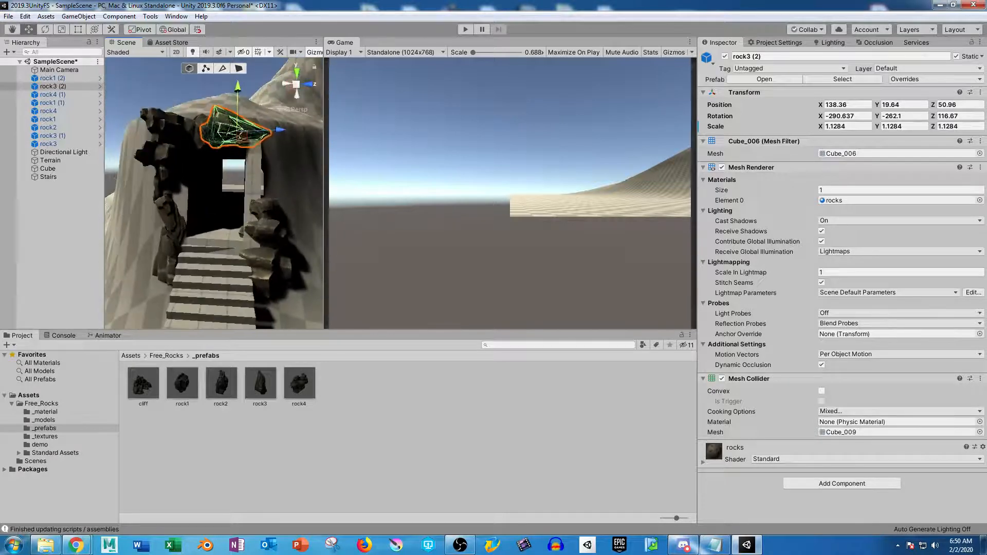
Step: Duplicate the rock3 above the door, move the copy beside the frame at about Y 16.75, Z 52.7, and rotate it upright to about X -358.3, Y -92.6, Z 197.6
{"action": "key", "text": "ctrl+d"}
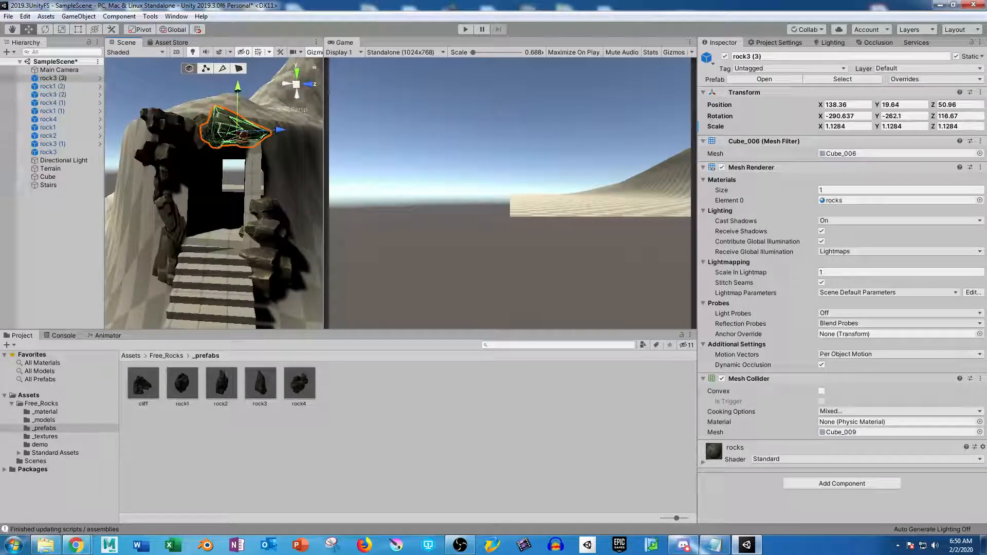
{"action": "left_click_drag", "start_coordinate": [243, 136], "coordinate": [276, 193]}
{"action": "key", "text": "e"}
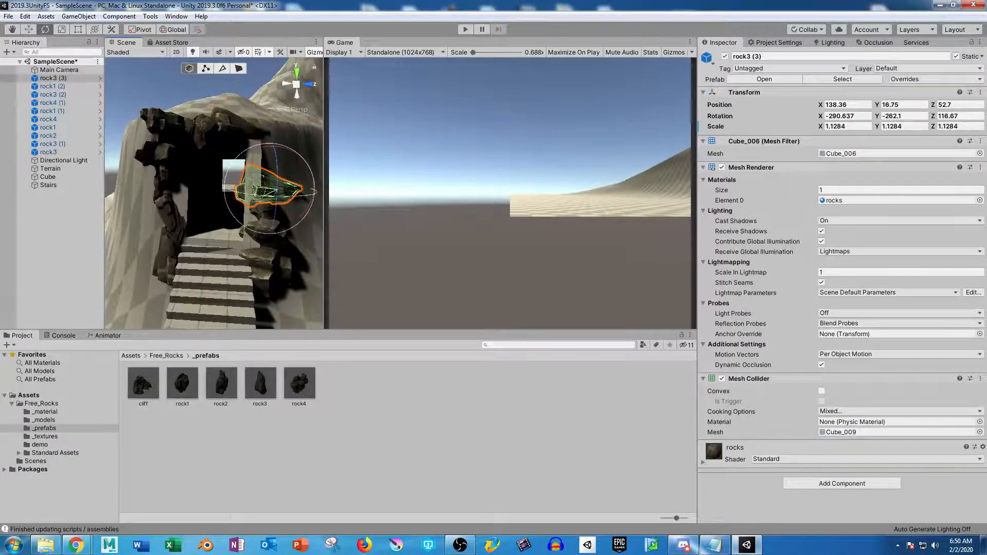
{"action": "left_click_drag", "start_coordinate": [308, 164], "coordinate": [366, 256]}
{"action": "left_click_drag", "start_coordinate": [287, 195], "coordinate": [140, 198]}
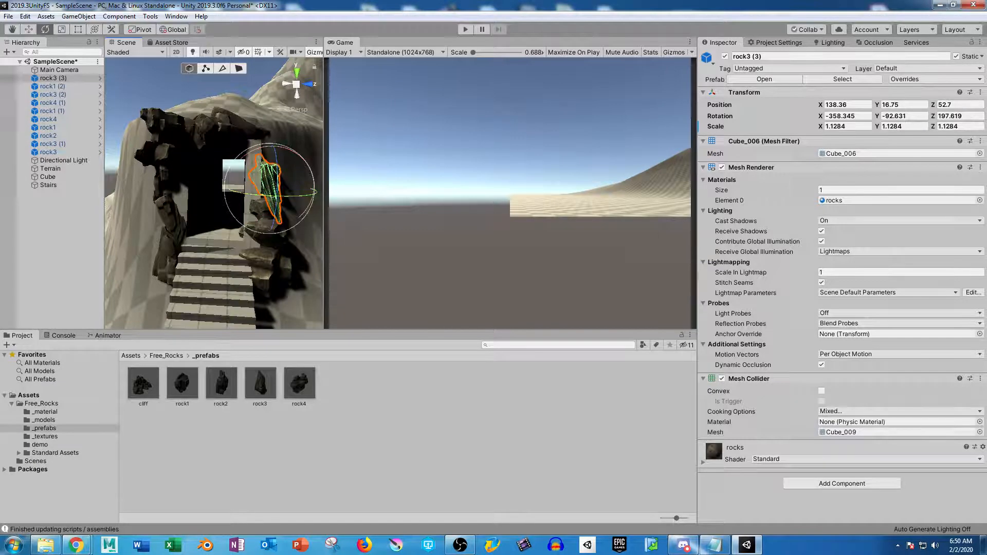
Step: Rotate the duplicated rock3 to about X -332.4, Y -93.4, Z 179.7 and move it to about Y 17.41, Z 52.36
{"action": "left_click_drag", "start_coordinate": [298, 154], "coordinate": [180, 257]}
{"action": "key", "text": "w"}
{"action": "left_click_drag", "start_coordinate": [211, 225], "coordinate": [245, 189], "text": "alt"}
{"action": "key", "text": "r"}
{"action": "key", "text": "e"}
{"action": "key", "text": "w"}
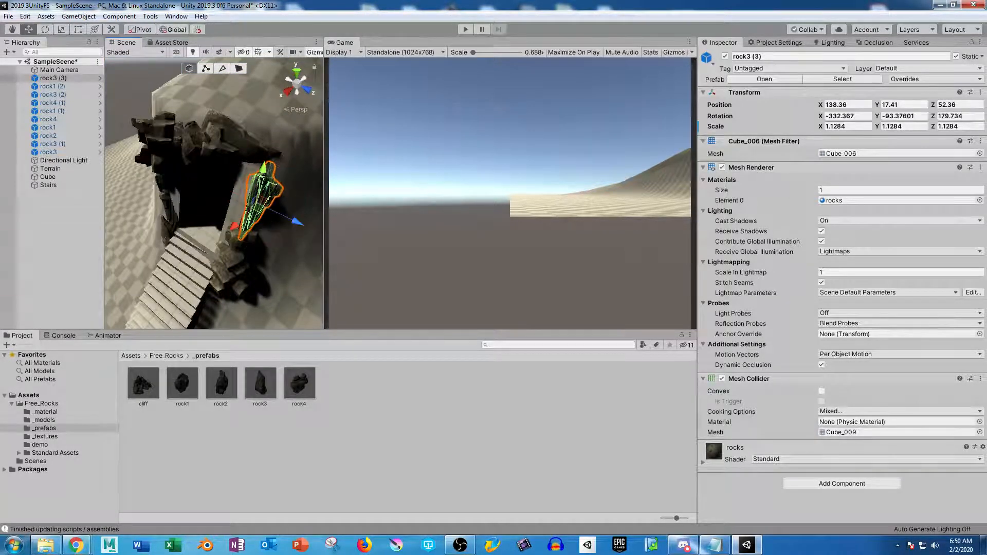
{"action": "left_click_drag", "start_coordinate": [293, 219], "coordinate": [306, 191], "text": "alt"}
Step: Duplicate the rock1 piece above the door, move the copy down beside the upright rock3 on the frame's side, and deselect it
{"action": "left_click", "coordinate": [263, 215]}
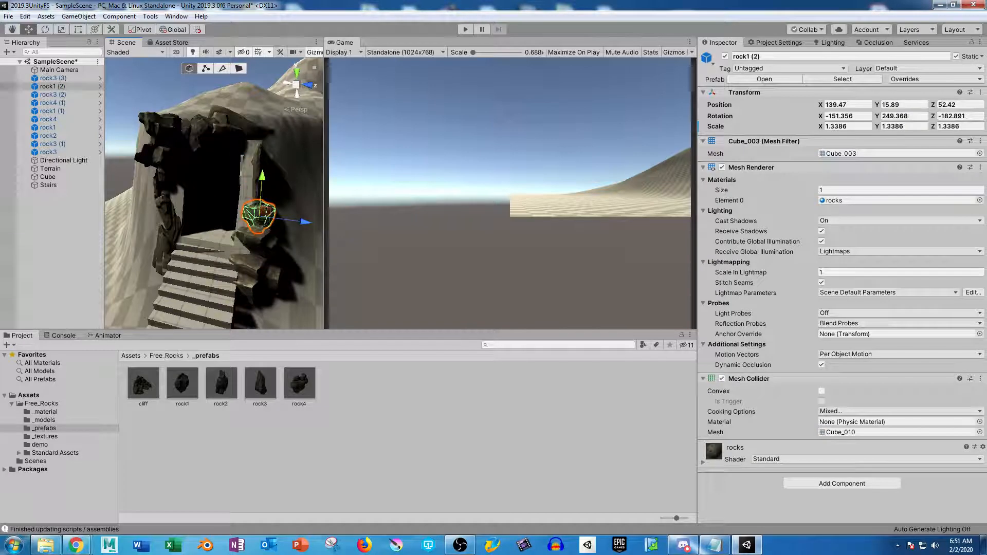
{"action": "left_click", "coordinate": [204, 130]}
{"action": "key", "text": "ctrl+d"}
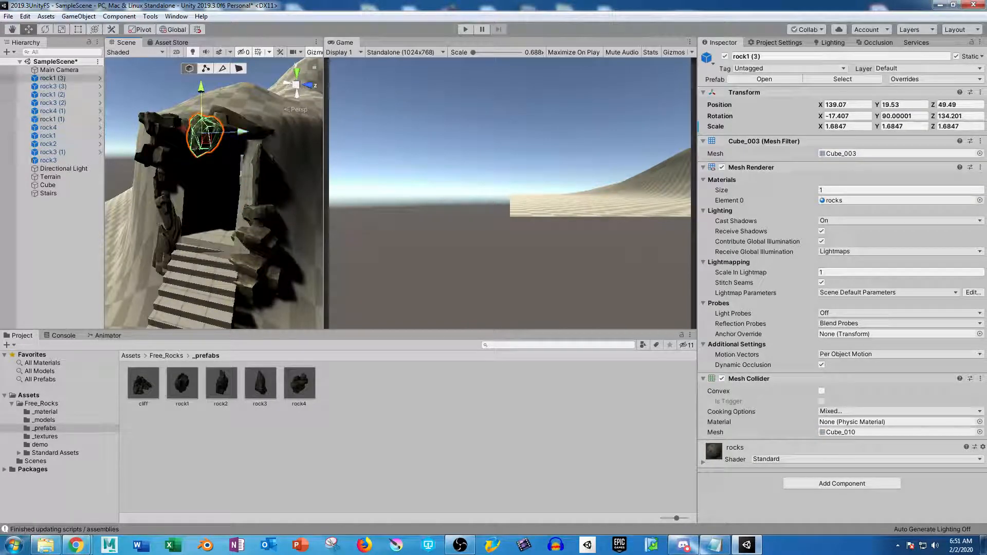
{"action": "left_click_drag", "start_coordinate": [242, 132], "coordinate": [267, 201]}
{"action": "scroll", "coordinate": [252, 145], "scroll_direction": "down", "scroll_amount": 5}
{"action": "left_click", "coordinate": [136, 90]}
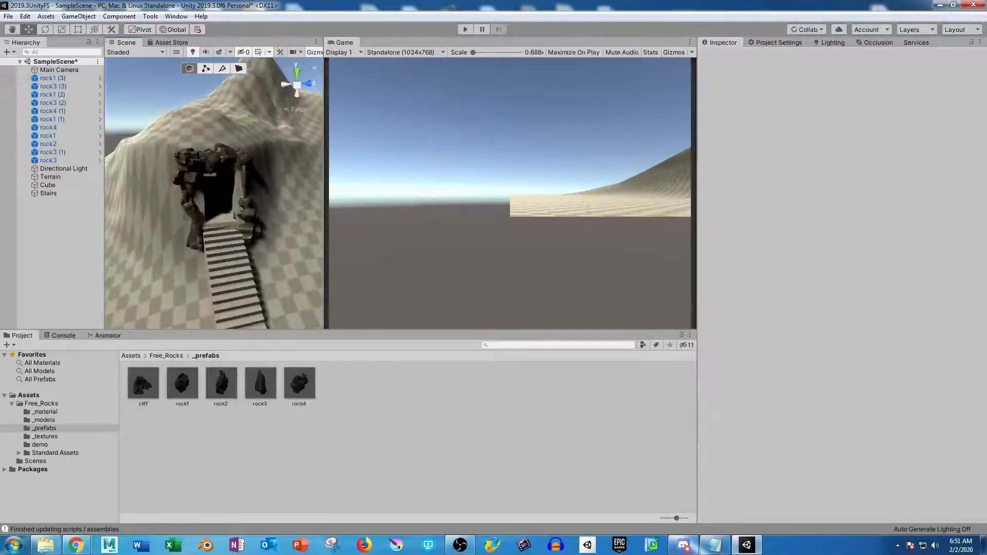
Step: Examine the finished cave entrance, rock coverage and stairs up close, from the side and from a distance
{"action": "left_click_drag", "start_coordinate": [154, 134], "coordinate": [237, 77], "text": "alt"}
{"action": "left_click_drag", "start_coordinate": [237, 149], "coordinate": [224, 166], "text": "alt"}
{"action": "scroll", "coordinate": [206, 160], "scroll_direction": "up", "scroll_amount": 6}
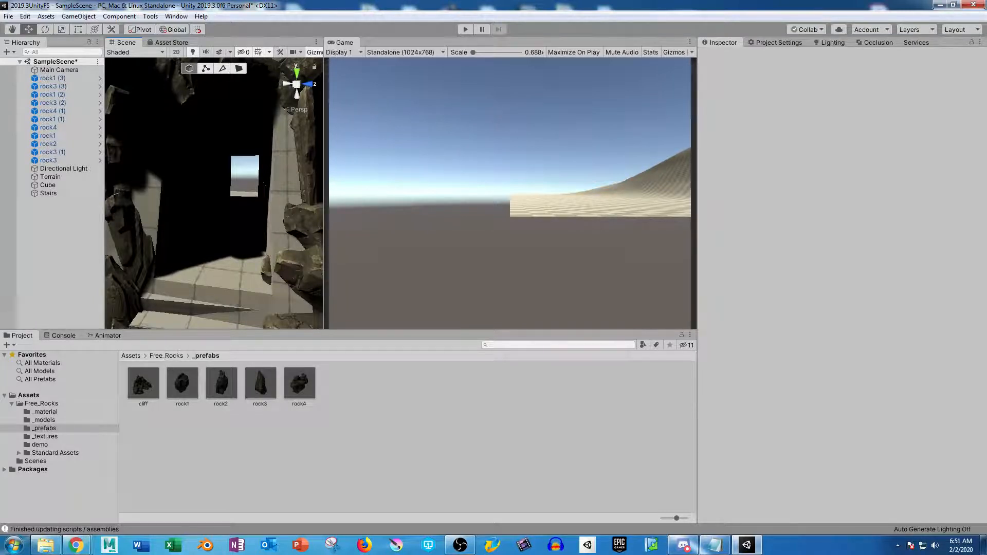
{"action": "scroll", "coordinate": [224, 166], "scroll_direction": "down", "scroll_amount": 3}
{"action": "mouse_move", "coordinate": [225, 166]}
{"action": "left_mouse_down", "text": "alt"}
{"action": "mouse_move", "coordinate": [298, 170]}
{"action": "mouse_move", "coordinate": [230, 167]}
{"action": "left_mouse_up", "text": "alt"}
{"action": "scroll", "coordinate": [230, 239], "scroll_direction": "down", "scroll_amount": 8}
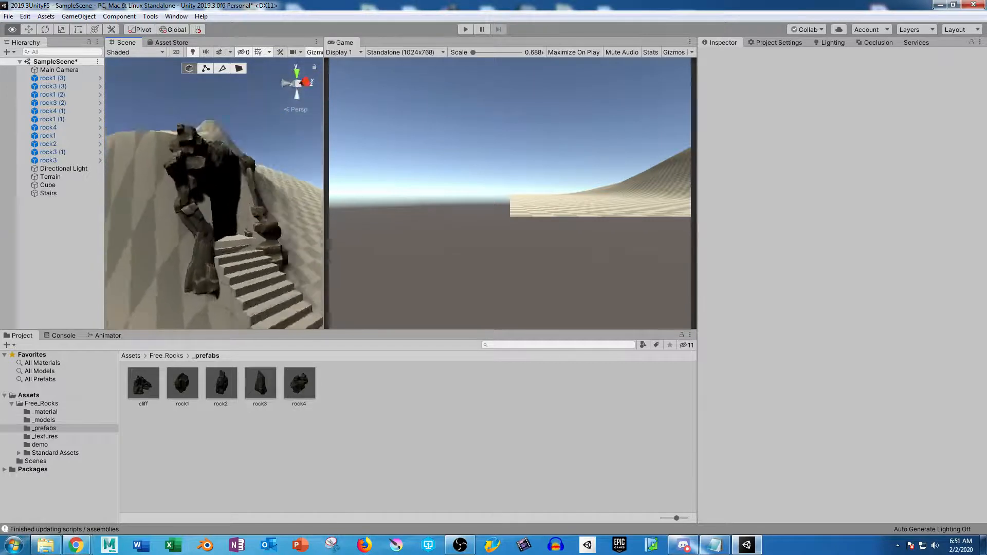
{"action": "right_click_drag", "start_coordinate": [229, 239], "coordinate": [233, 191]}
{"action": "scroll", "coordinate": [234, 191], "scroll_direction": "down", "scroll_amount": 5}
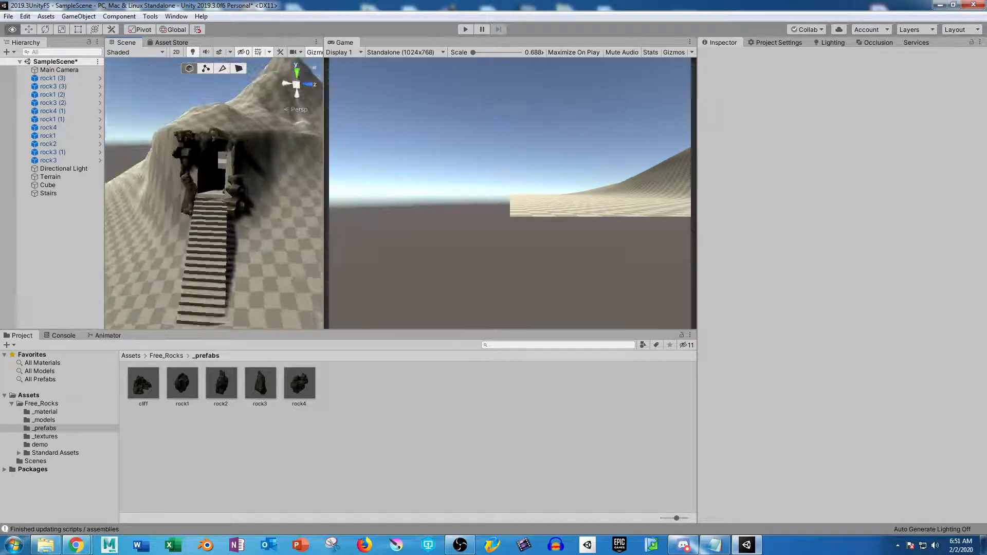
{"action": "left_click_drag", "start_coordinate": [233, 191], "coordinate": [129, 193], "text": "alt"}
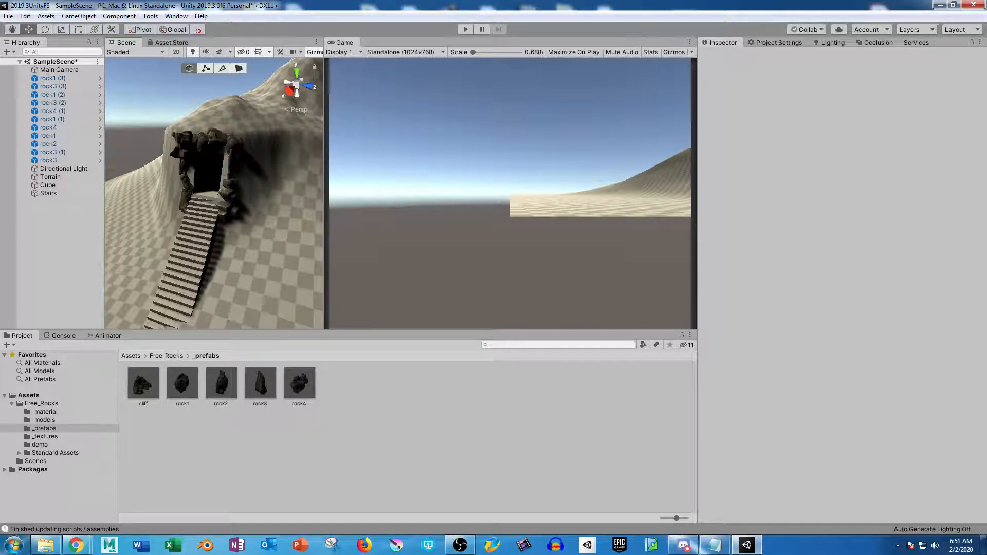
Step: Create a new scene without saving the changes to SampleScene
{"action": "left_click", "coordinate": [8, 16]}
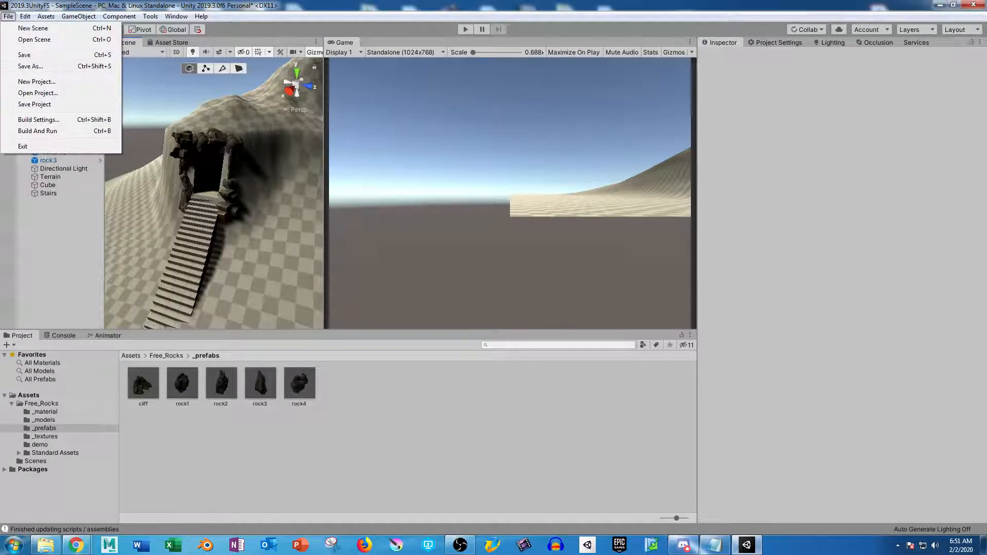
{"action": "left_click", "coordinate": [33, 28]}
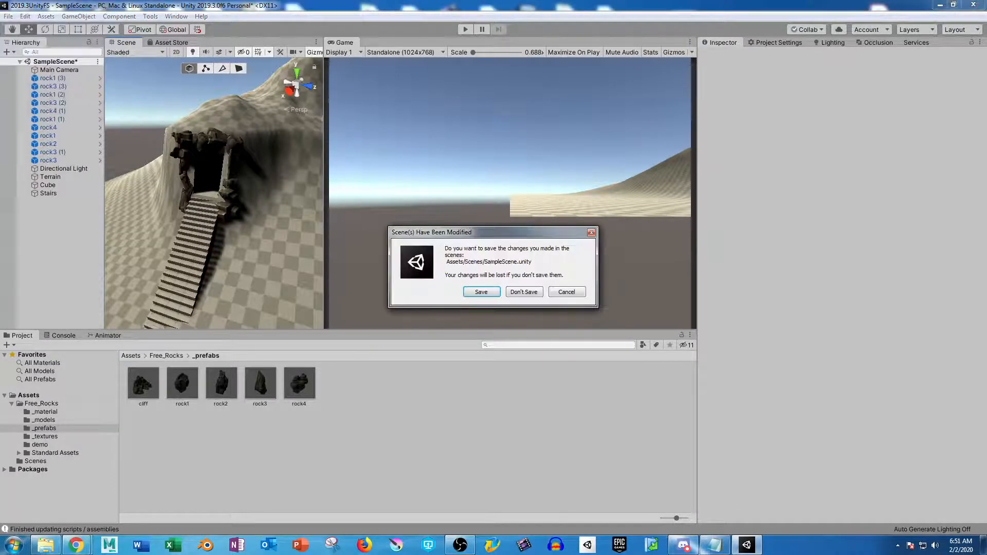
{"action": "left_click", "coordinate": [524, 291]}
{"action": "right_click_drag", "start_coordinate": [206, 216], "coordinate": [257, 180]}
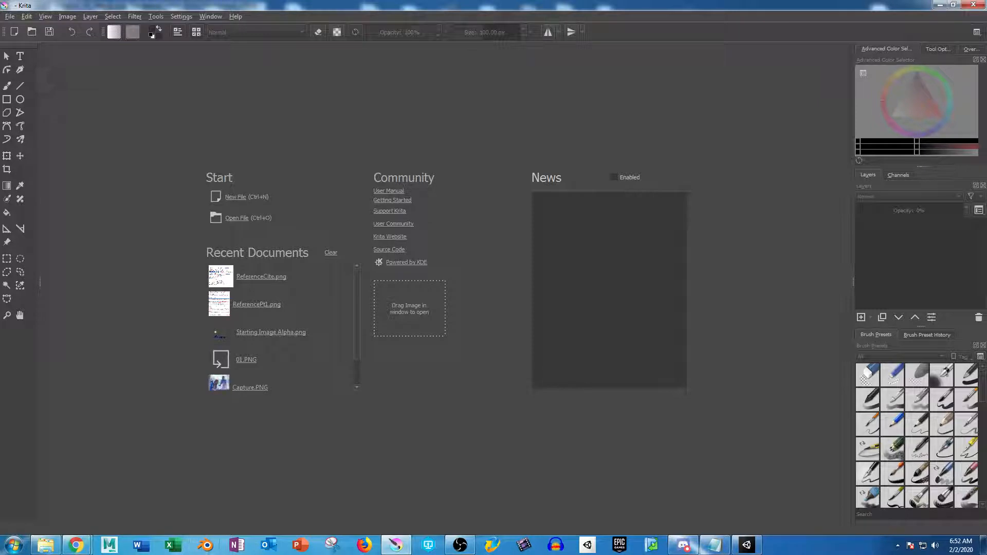
Step: Switch to Krita, create a 512 by 512 px custom document, and hide its white Background layer
{"action": "key", "text": "ctrl+n"}
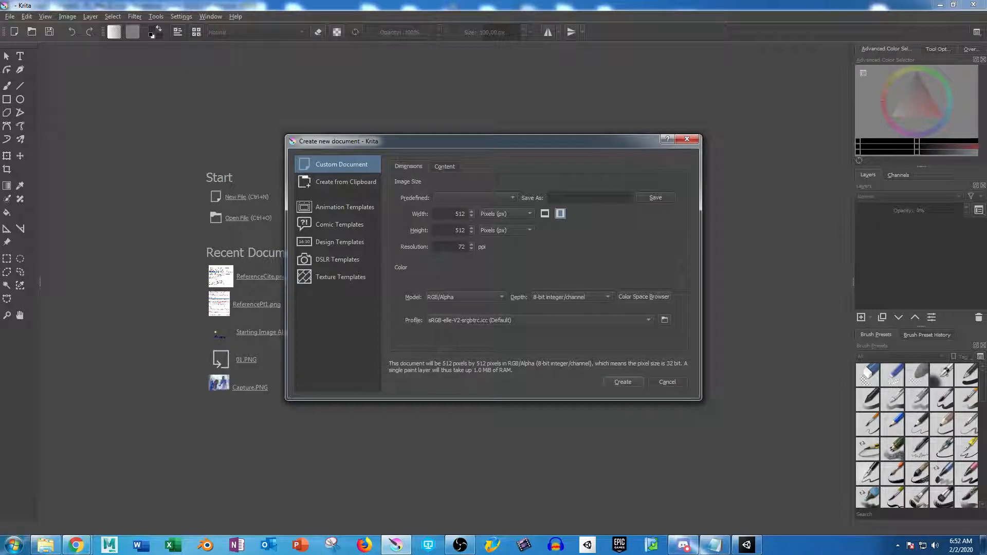
{"action": "key", "text": "Escape"}
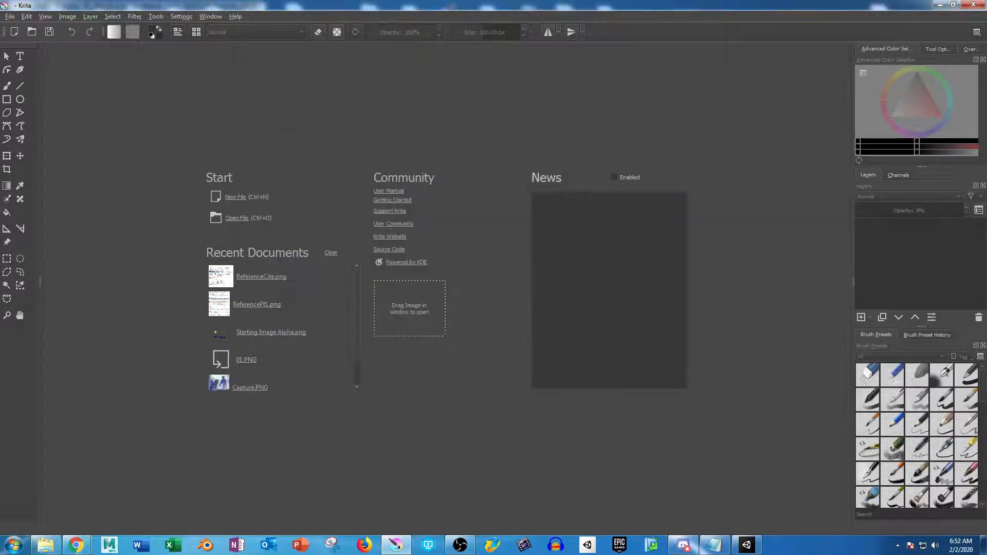
{"action": "key", "text": "1"}
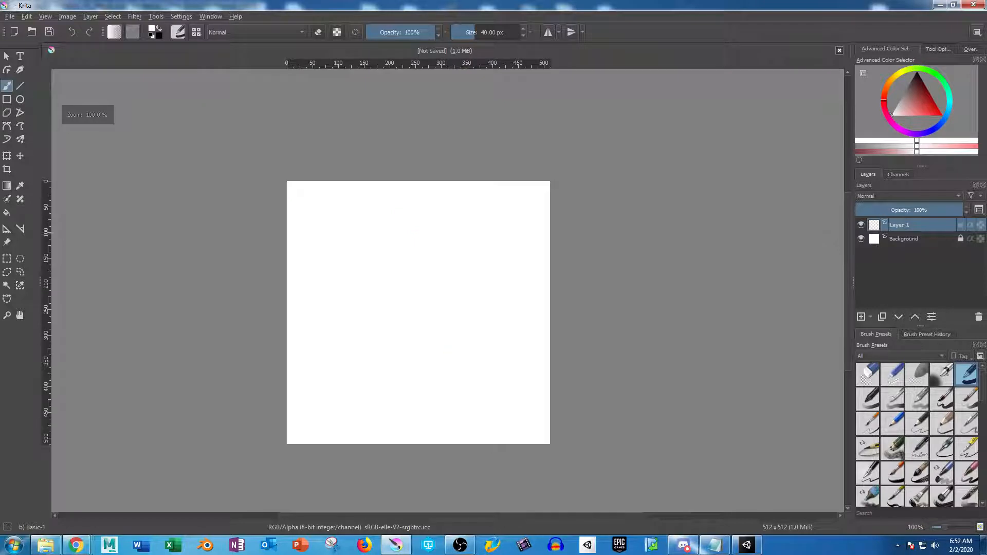
{"action": "left_click", "coordinate": [861, 238]}
{"action": "key", "text": "2"}
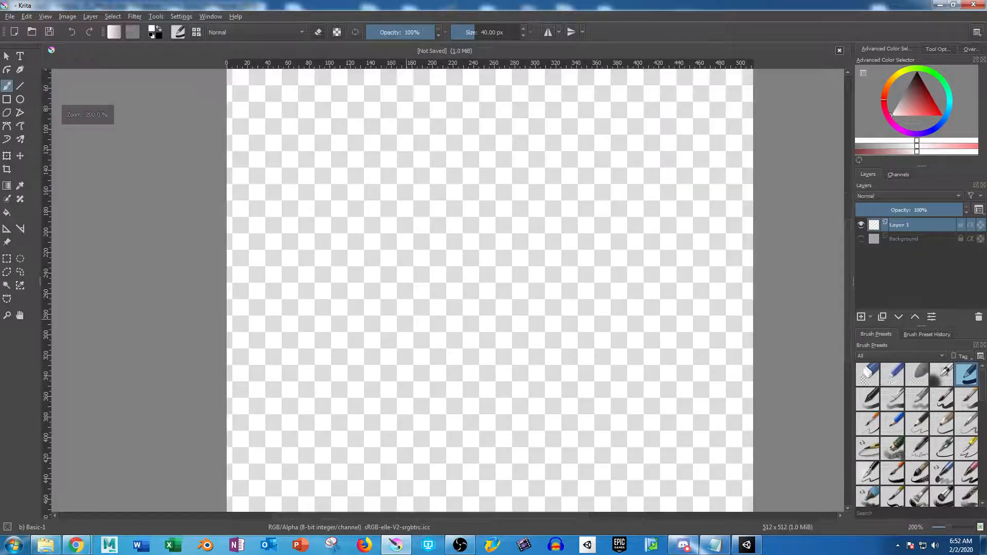
{"action": "key", "text": "2"}
Step: Choose a dark green and paint a solid horizontal band about 70 px tall across the middle of Layer 1 with the 40 px brush
{"action": "left_click_drag", "start_coordinate": [883, 100], "coordinate": [934, 72]}
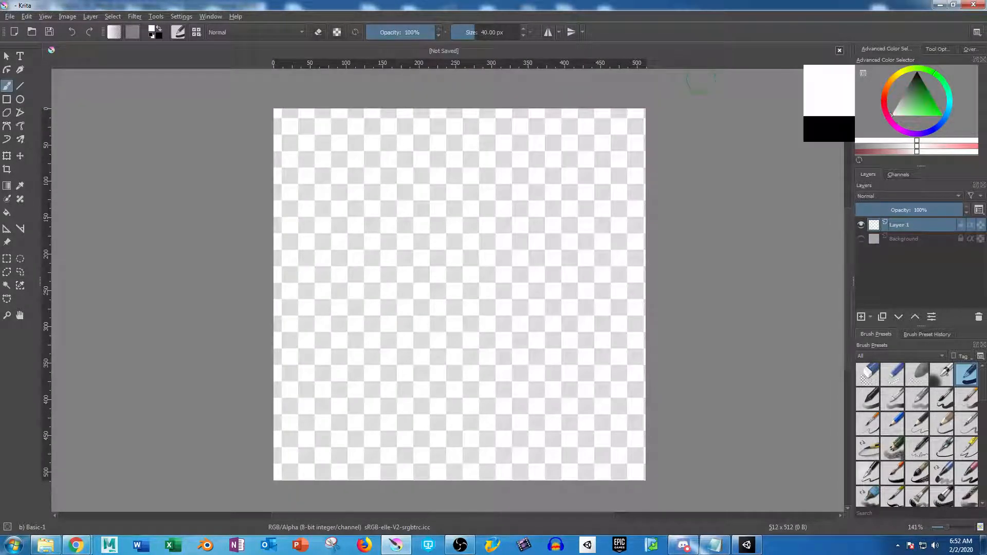
{"action": "left_click", "coordinate": [942, 115]}
{"action": "left_click", "coordinate": [927, 88]}
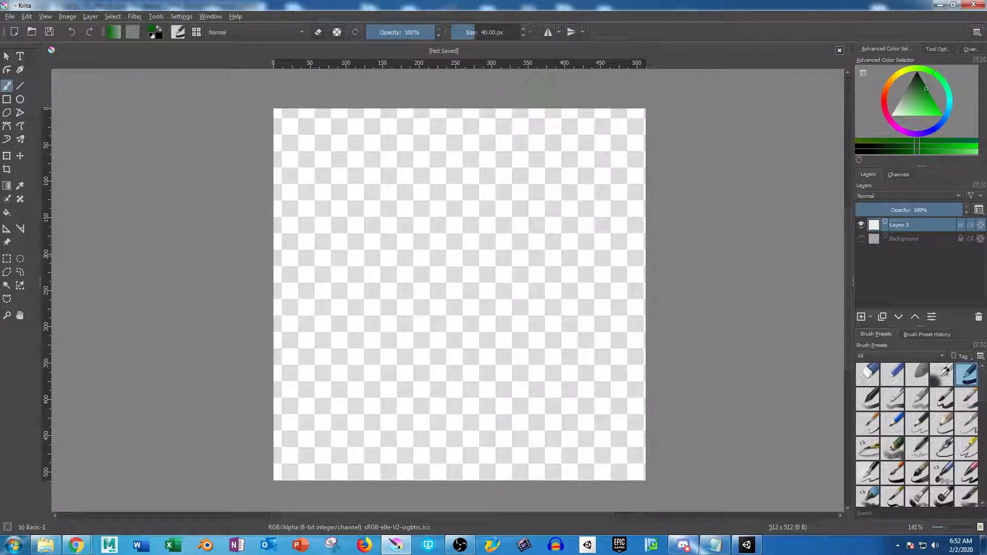
{"action": "mouse_move", "coordinate": [277, 278]}
{"action": "left_mouse_down"}
{"action": "mouse_move", "coordinate": [658, 278]}
{"action": "mouse_move", "coordinate": [267, 303]}
{"action": "left_mouse_up"}
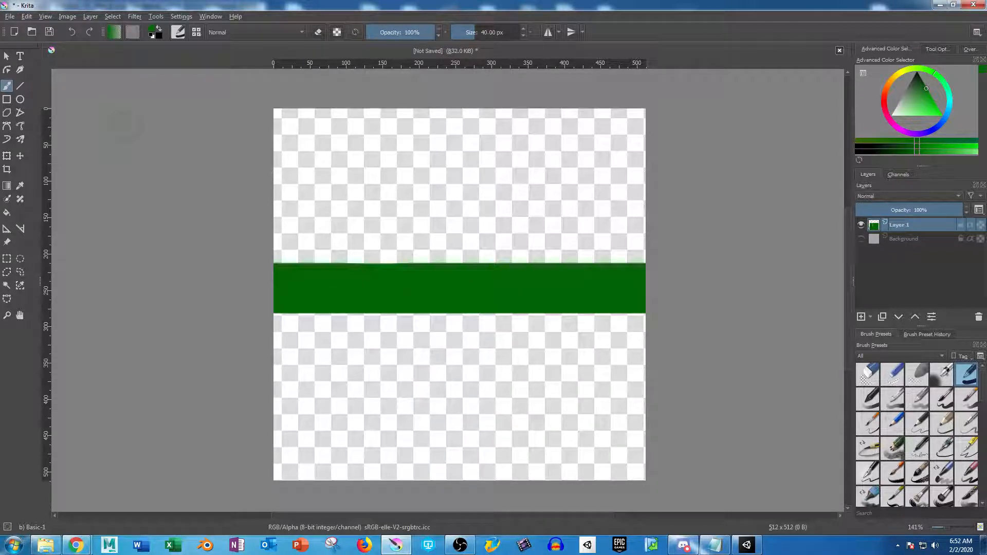
Step: Choose a dark brown and fill the transparent area below the green band with it
{"action": "key", "text": "f"}
{"action": "left_click", "coordinate": [891, 82]}
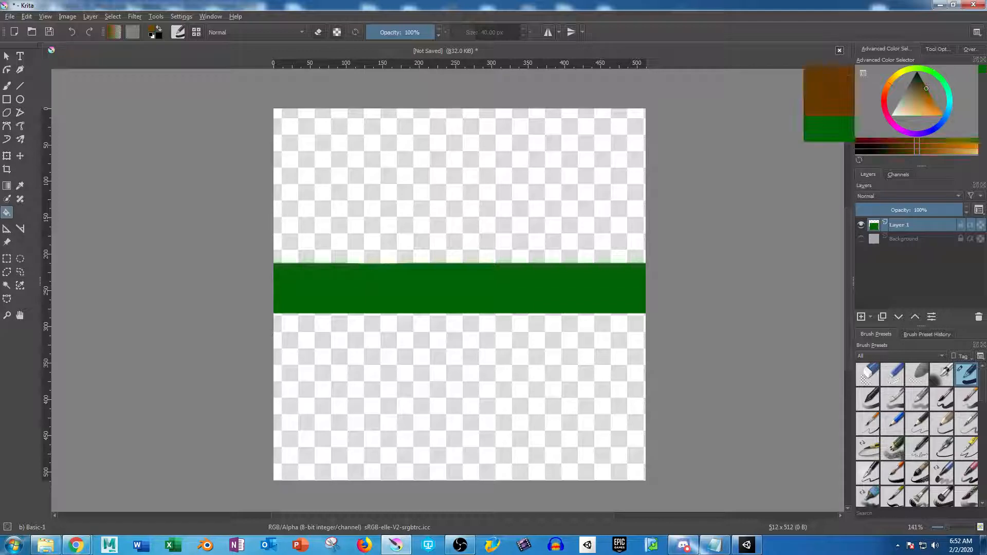
{"action": "left_click", "coordinate": [921, 84]}
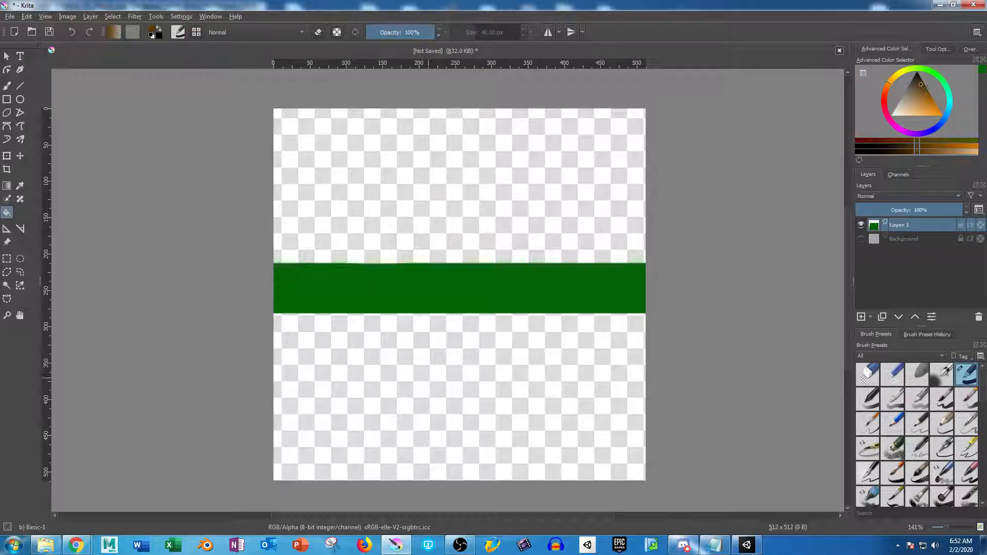
{"action": "left_click", "coordinate": [481, 399]}
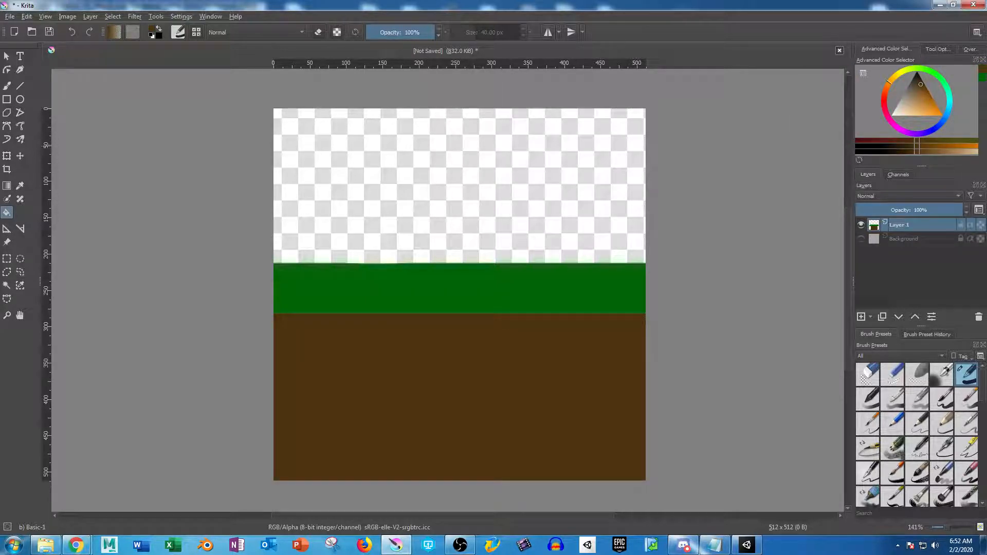
Step: Paint an uneven, wavy brown edge along the full bottom of the green band with the 40 px brush
{"action": "key", "text": "b"}
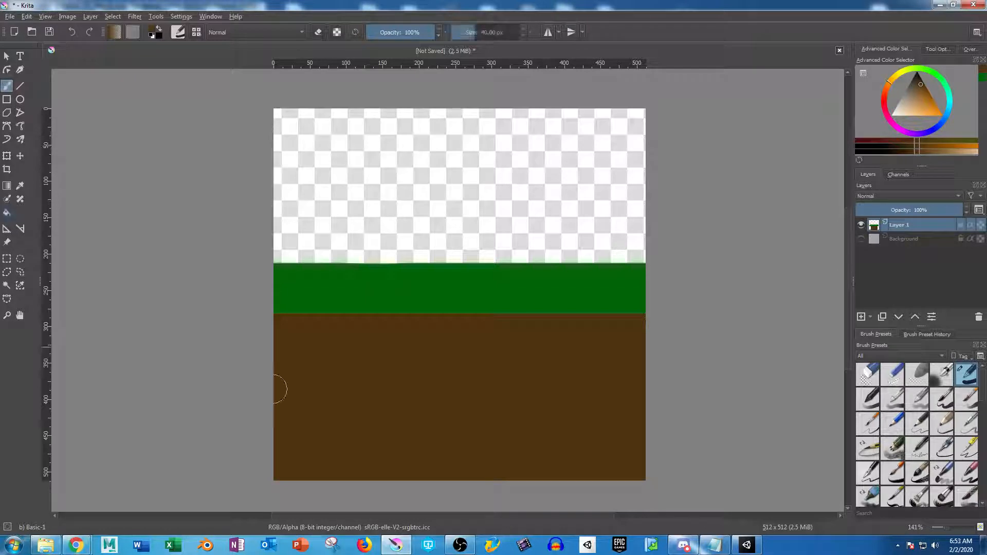
{"action": "scroll", "coordinate": [278, 389], "scroll_direction": "up", "scroll_amount": 2, "text": "ctrl"}
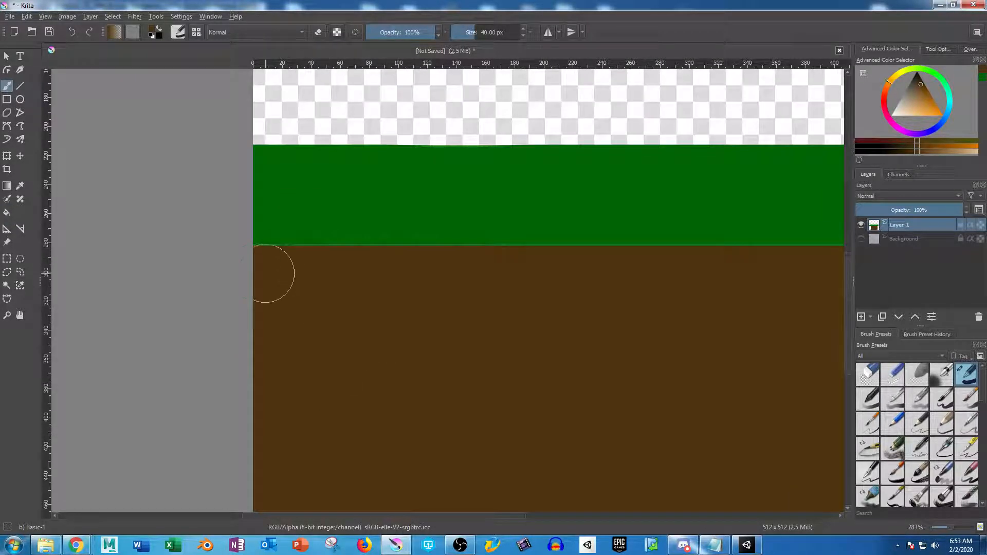
{"action": "mouse_move", "coordinate": [256, 272]}
{"action": "left_mouse_down"}
{"action": "mouse_move", "coordinate": [445, 260]}
{"action": "mouse_move", "coordinate": [740, 271]}
{"action": "mouse_move", "coordinate": [798, 255]}
{"action": "mouse_move", "coordinate": [754, 302]}
{"action": "left_mouse_up"}
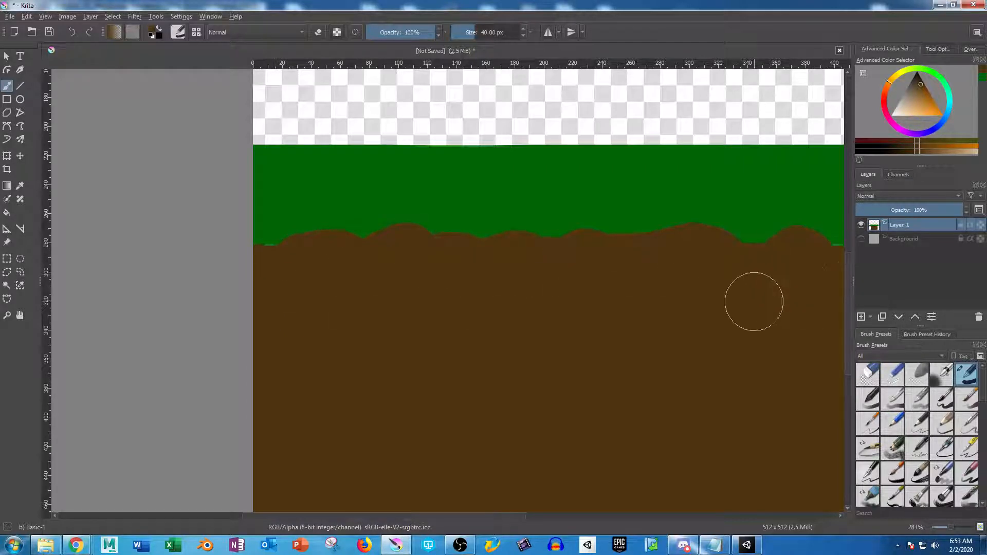
{"action": "middle_click_drag", "start_coordinate": [754, 302], "coordinate": [402, 303]}
{"action": "left_click_drag", "start_coordinate": [513, 286], "coordinate": [612, 284]}
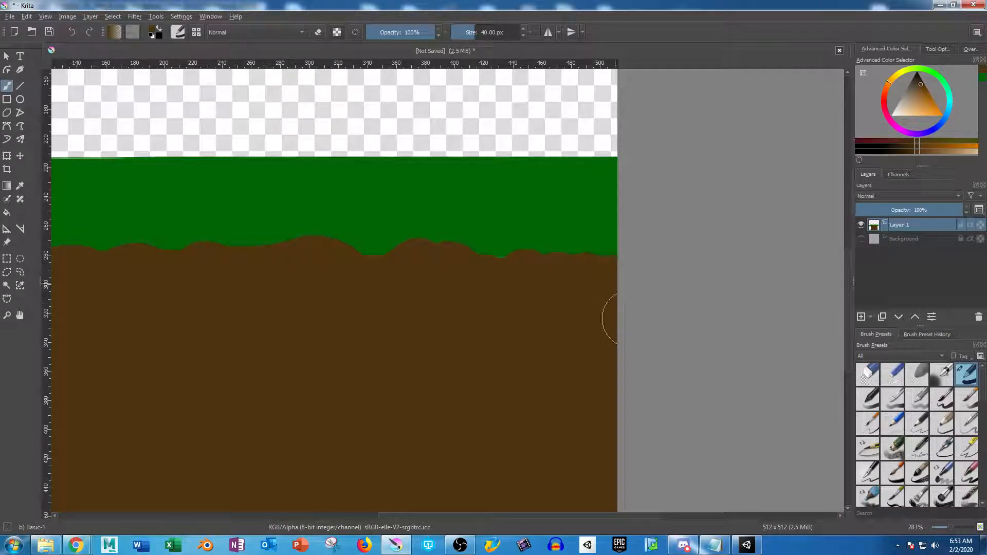
{"action": "key", "text": "minus"}
{"action": "key", "text": "minus"}
{"action": "middle_click_drag", "start_coordinate": [442, 339], "coordinate": [541, 329]}
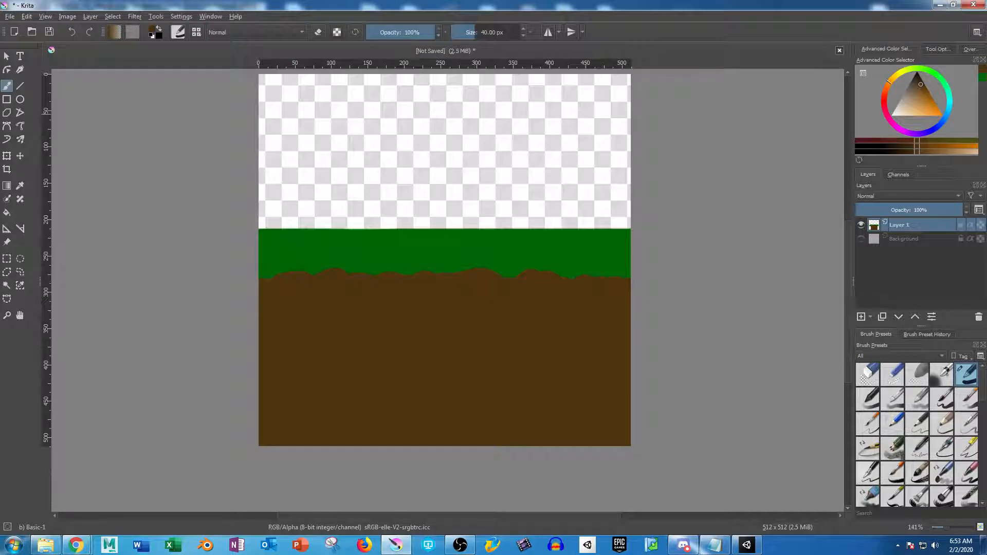
Step: Choose a very dark brown and add a new paint layer above Layer 1
{"action": "left_click", "coordinate": [917, 78]}
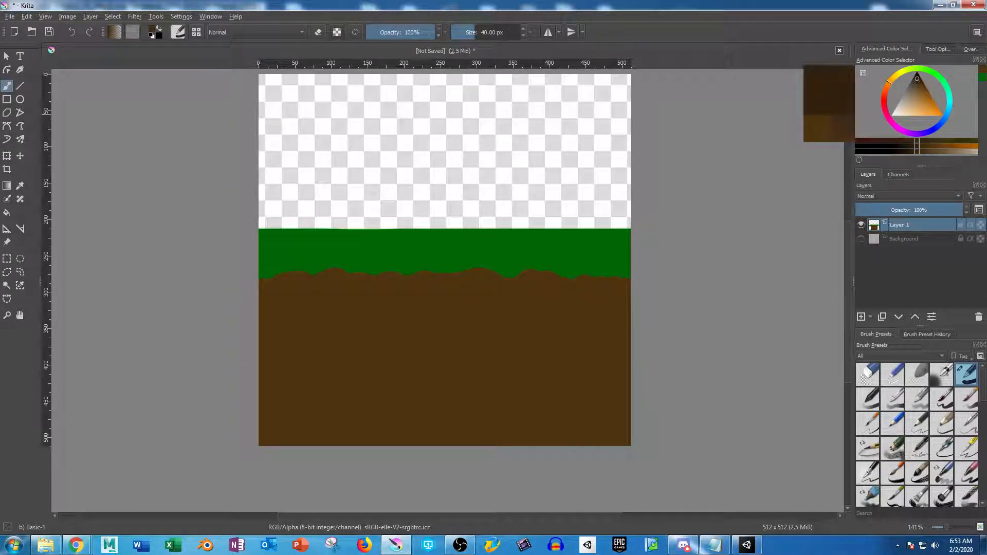
{"action": "scroll", "coordinate": [917, 435], "scroll_direction": "down", "scroll_amount": 5}
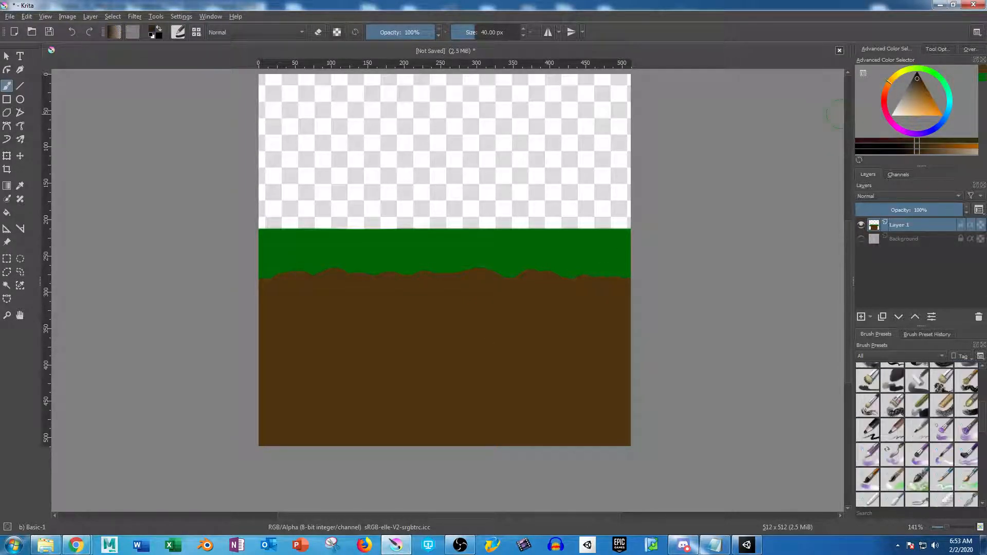
{"action": "left_click", "coordinate": [906, 239]}
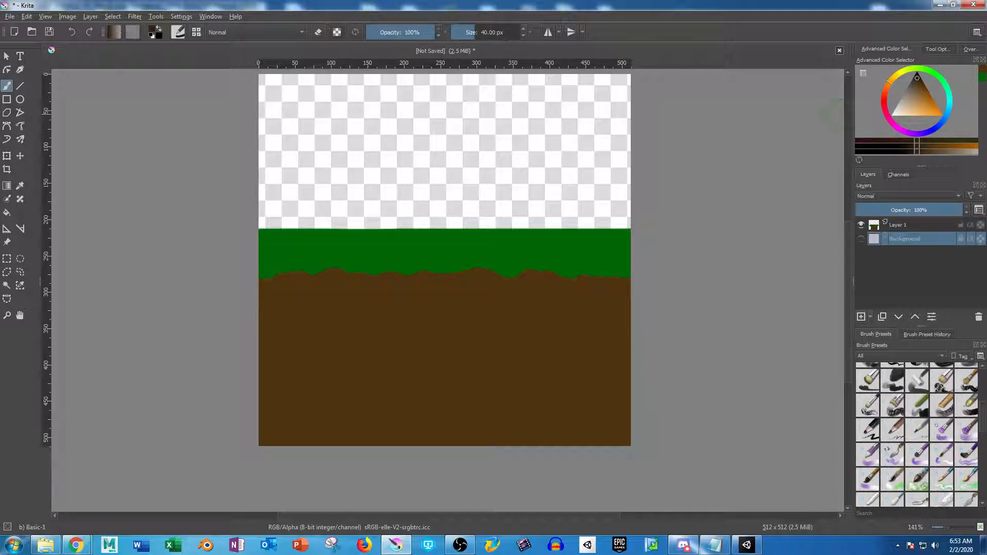
{"action": "key", "text": "Insert"}
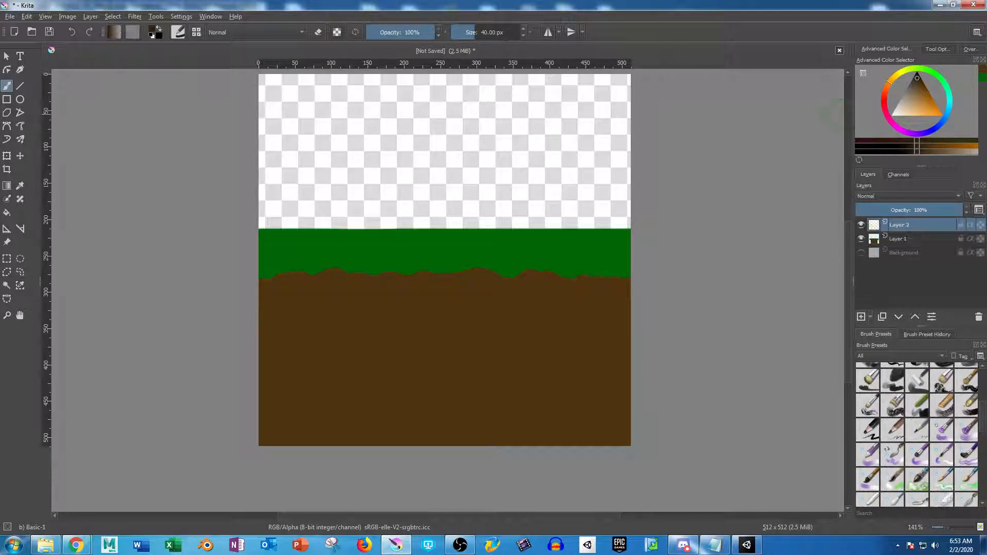
Step: Spray dark speckles over the brown soil on Layer 2 with the Texture Spray brush at 80 px
{"action": "scroll", "coordinate": [917, 434], "scroll_direction": "down", "scroll_amount": 10}
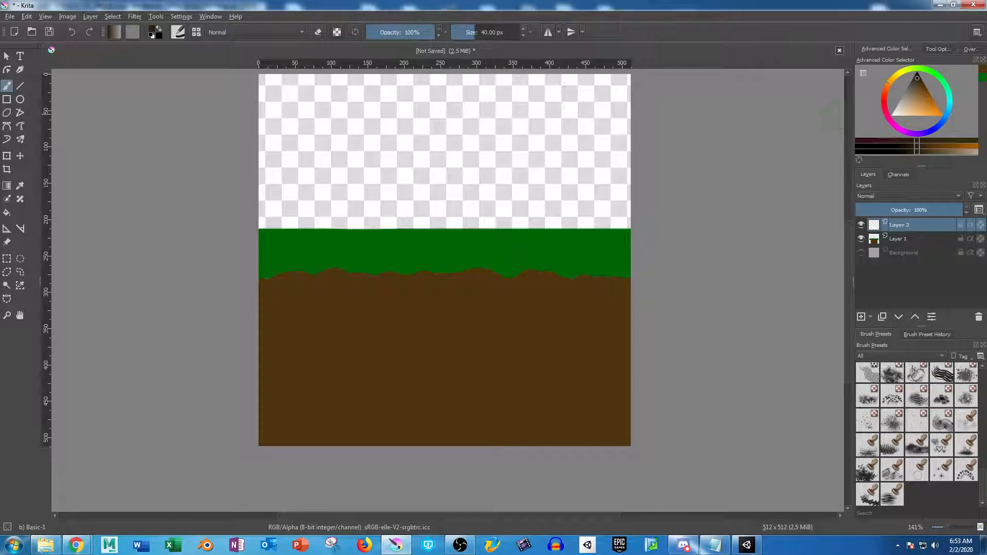
{"action": "left_click", "coordinate": [892, 421]}
{"action": "mouse_move", "coordinate": [363, 344]}
{"action": "left_mouse_down"}
{"action": "mouse_move", "coordinate": [485, 364]}
{"action": "mouse_move", "coordinate": [326, 375]}
{"action": "mouse_move", "coordinate": [604, 390]}
{"action": "left_mouse_up"}
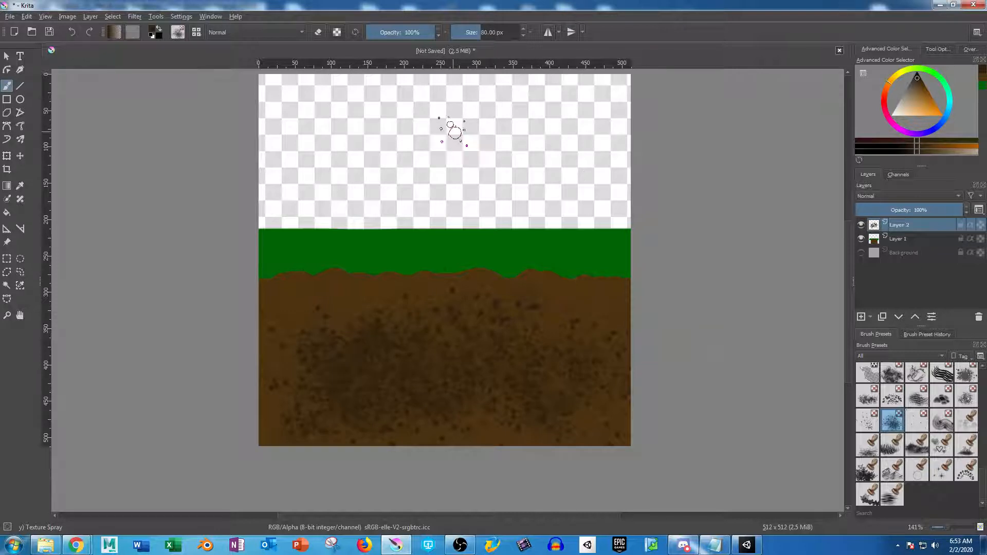
Step: Sample the green band's colour, choose a darker green and select the Stamp Grass Patch brush for painting
{"action": "left_click_drag", "start_coordinate": [474, 32], "coordinate": [465, 32]}
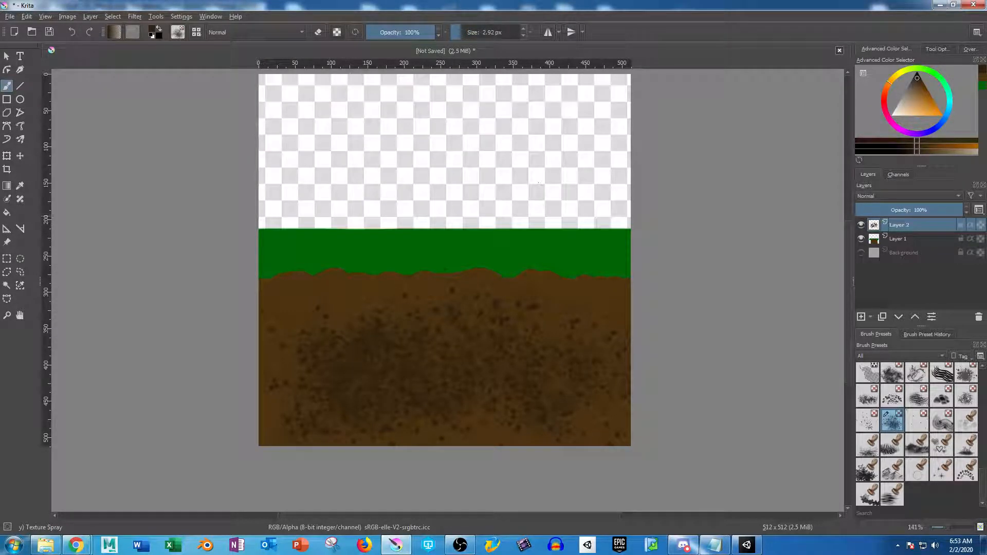
{"action": "left_click", "coordinate": [20, 185]}
{"action": "left_click", "coordinate": [313, 252]}
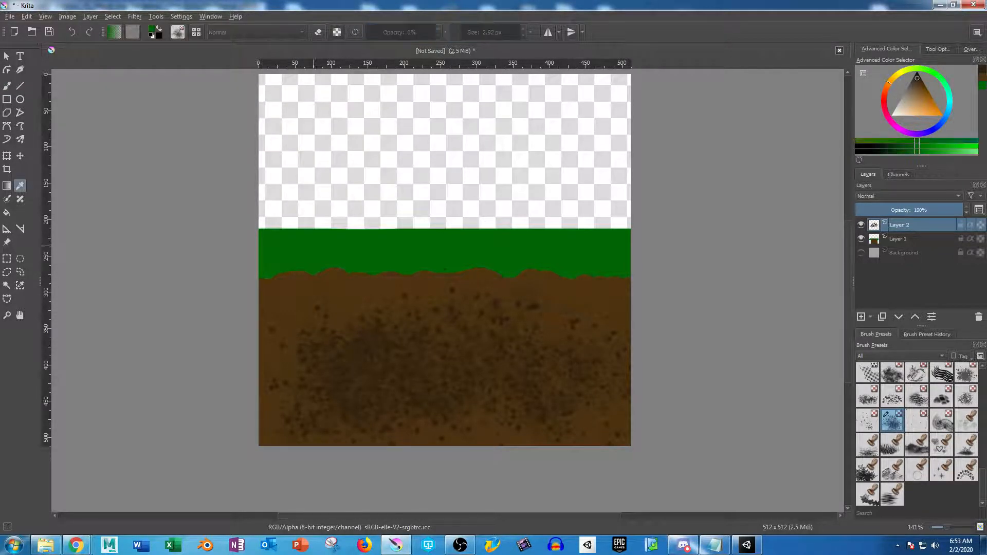
{"action": "left_click", "coordinate": [920, 80]}
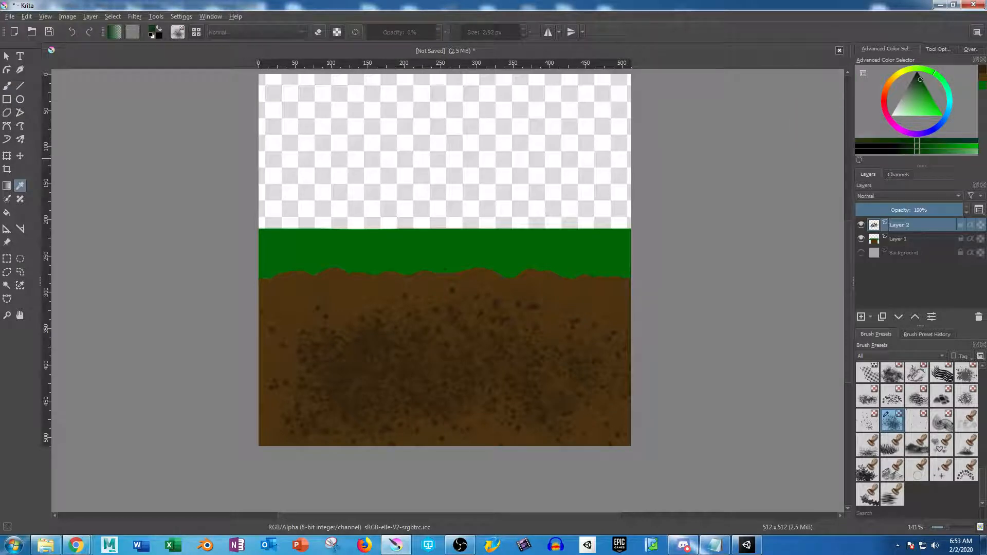
{"action": "left_click", "coordinate": [892, 445]}
{"action": "left_click", "coordinate": [916, 445]}
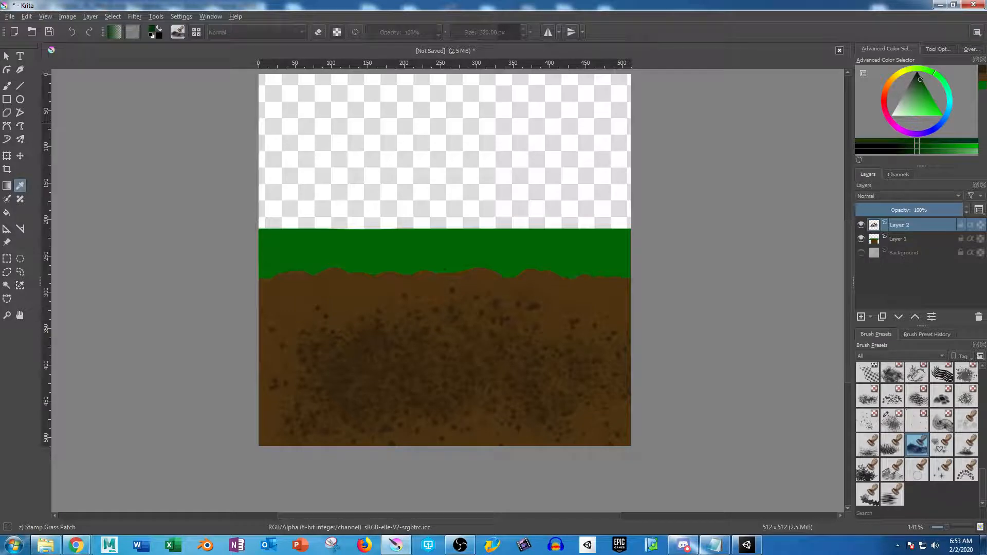
{"action": "left_click", "coordinate": [7, 86]}
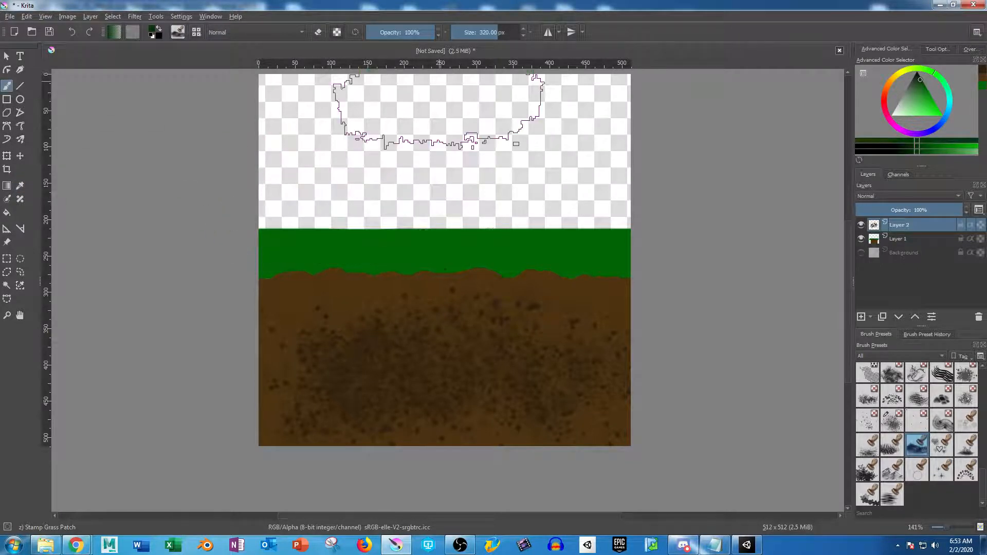
{"action": "left_click", "coordinate": [471, 33]}
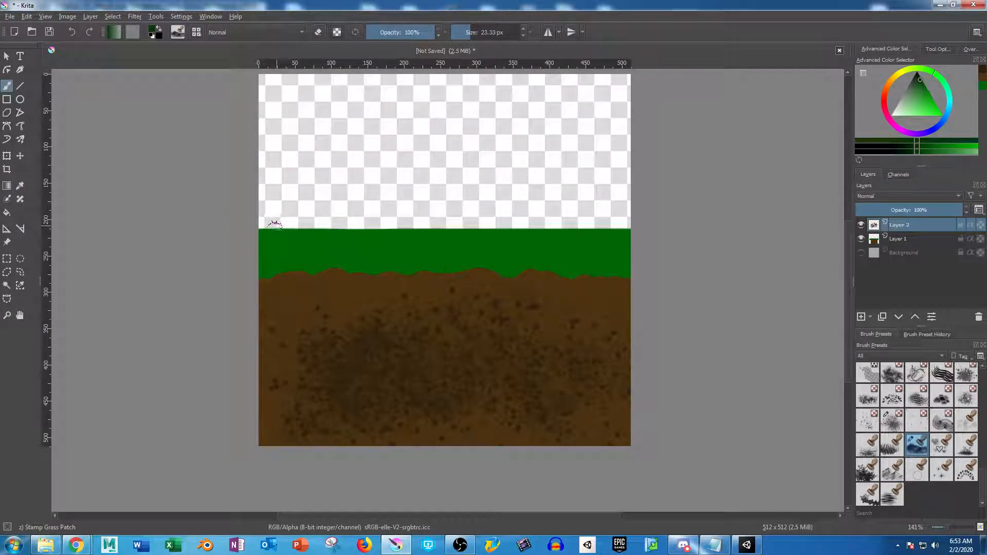
{"action": "left_click_drag", "start_coordinate": [270, 225], "coordinate": [389, 228]}
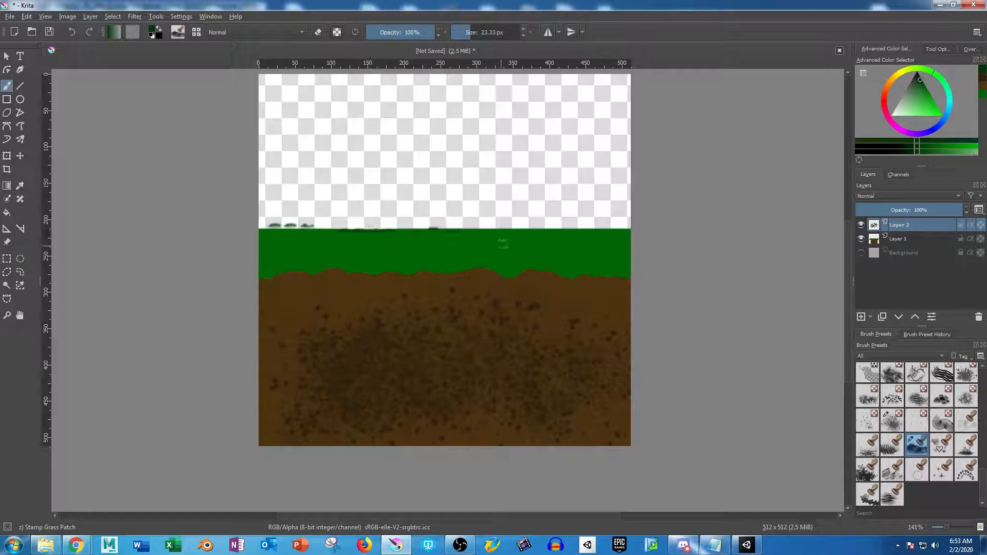
{"action": "key", "text": "ctrl+z"}
{"action": "key", "text": "ctrl+z"}
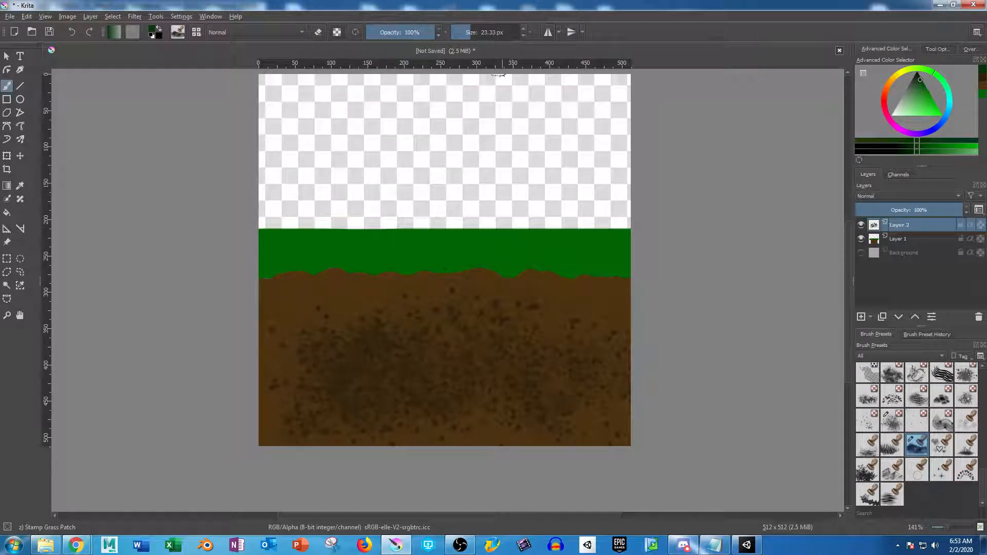
Step: Paint dark green grass over the green band and its upper edge with Stamp Grass Patch at 74.65 px, and choose brown as the colour
{"action": "left_click", "coordinate": [480, 32]}
{"action": "mouse_move", "coordinate": [419, 230]}
{"action": "left_mouse_down"}
{"action": "mouse_move", "coordinate": [282, 230]}
{"action": "mouse_move", "coordinate": [287, 245]}
{"action": "mouse_move", "coordinate": [568, 249]}
{"action": "mouse_move", "coordinate": [595, 238]}
{"action": "mouse_move", "coordinate": [458, 216]}
{"action": "mouse_move", "coordinate": [385, 227]}
{"action": "mouse_move", "coordinate": [532, 249]}
{"action": "mouse_move", "coordinate": [316, 258]}
{"action": "mouse_move", "coordinate": [468, 250]}
{"action": "mouse_move", "coordinate": [584, 264]}
{"action": "mouse_move", "coordinate": [617, 249]}
{"action": "mouse_move", "coordinate": [640, 255]}
{"action": "mouse_move", "coordinate": [353, 239]}
{"action": "mouse_move", "coordinate": [286, 255]}
{"action": "left_mouse_up"}
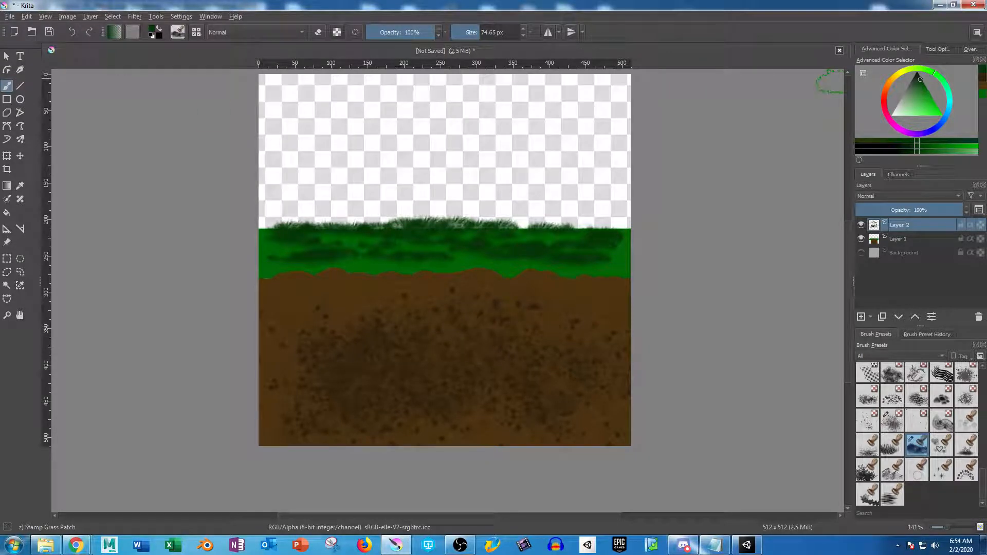
{"action": "left_click", "coordinate": [983, 78]}
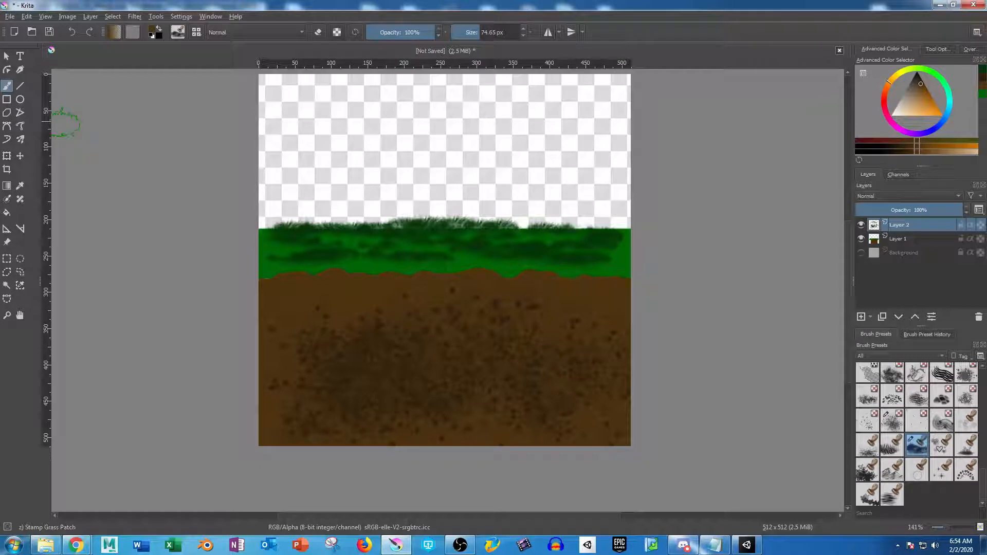
Step: Select narrow strips along the left and right edges of the soil, delete the Layer 2 speckles inside them and clear the selection
{"action": "key", "text": "ctrl+r"}
{"action": "left_click_drag", "start_coordinate": [259, 415], "coordinate": [243, 472]}
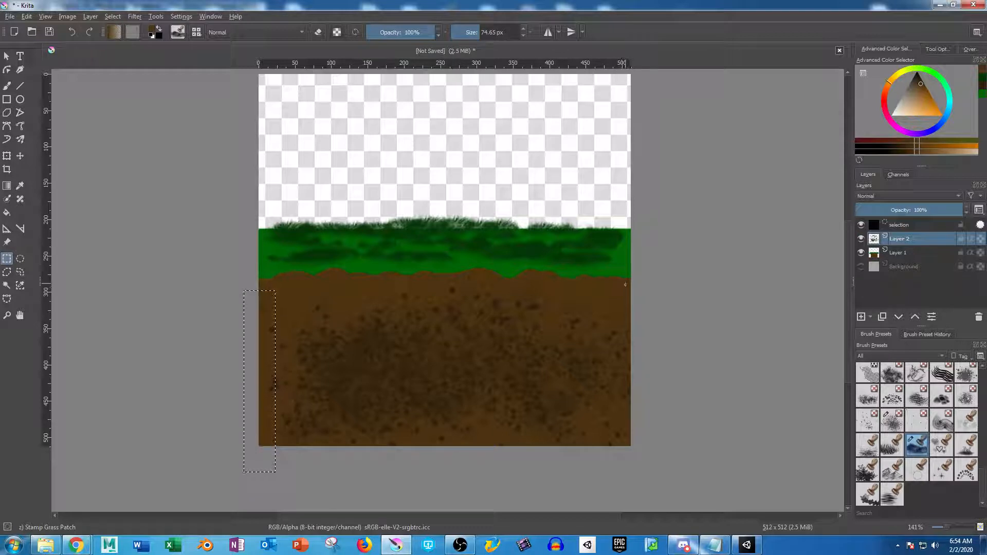
{"action": "left_click_drag", "start_coordinate": [625, 283], "coordinate": [688, 467], "text": "shift"}
{"action": "key", "text": "Delete"}
{"action": "key", "text": "ctrl+shift+a"}
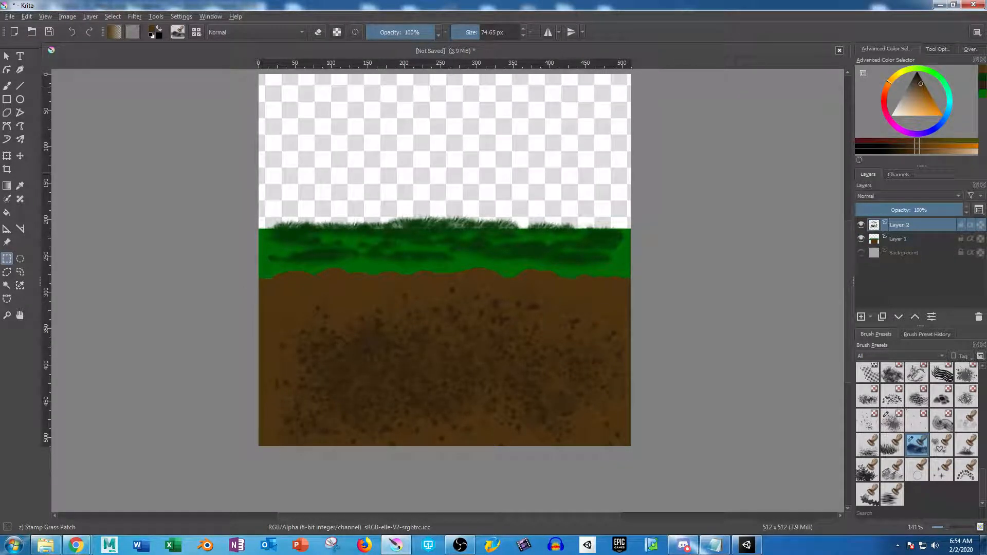
Step: Offset Layer 2 by 256 px in X and 0 px in Y
{"action": "left_click", "coordinate": [135, 16]}
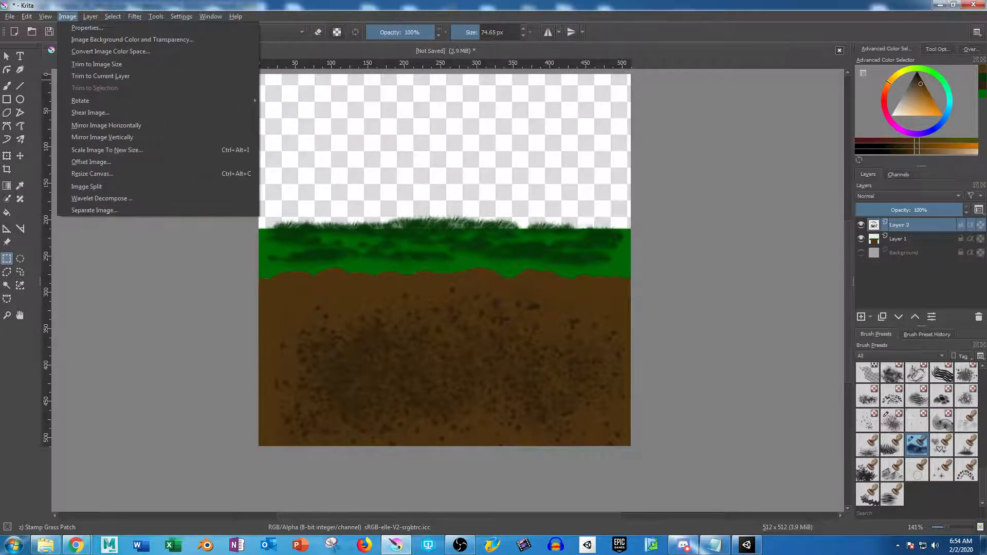
{"action": "mouse_move", "coordinate": [91, 16]}
{"action": "mouse_move", "coordinate": [123, 124]}
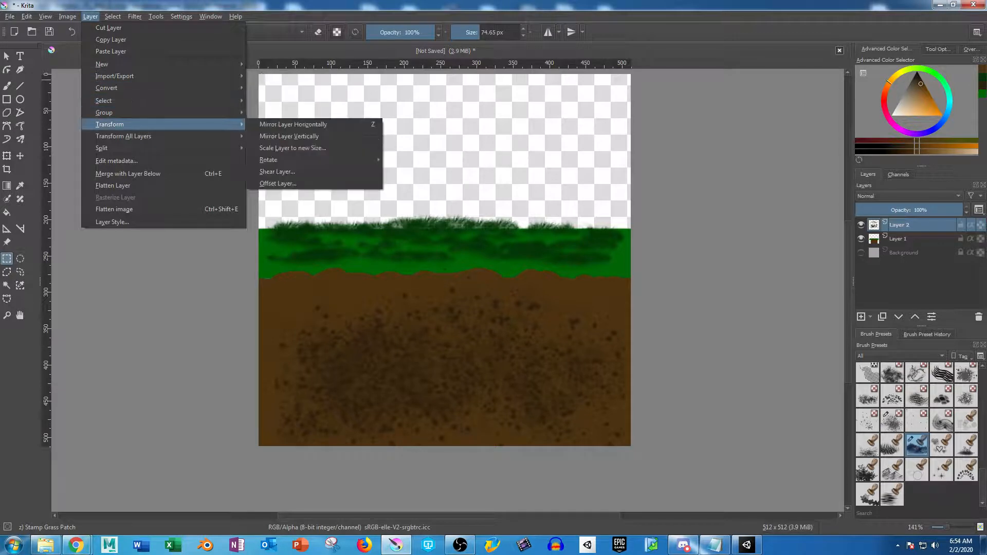
{"action": "left_click", "coordinate": [277, 184]}
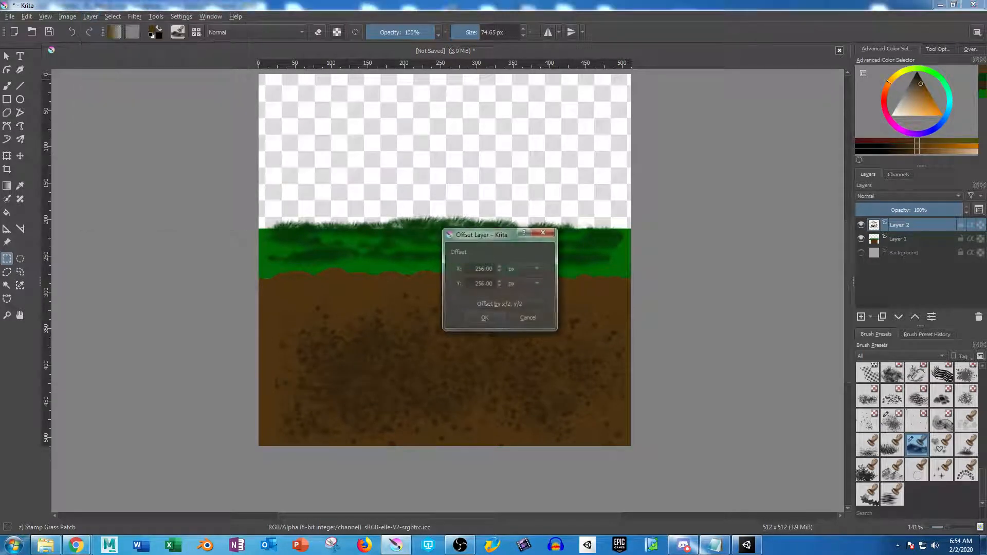
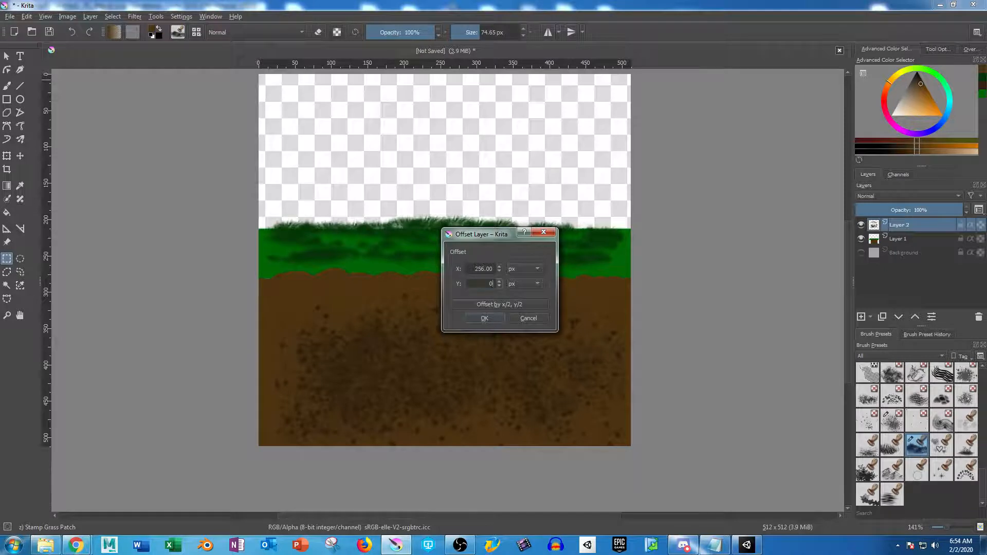
{"action": "key", "text": "Return"}
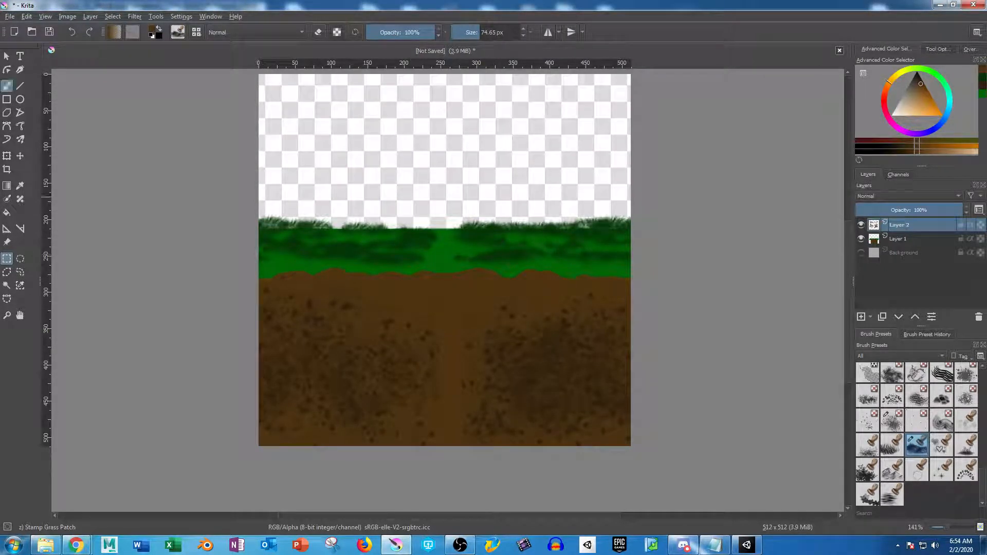
Step: Fill the gap in the middle of the grass band with dark green grass patches at 74.65 px
{"action": "key", "text": "b"}
{"action": "left_click", "coordinate": [983, 79]}
{"action": "left_click_drag", "start_coordinate": [441, 247], "coordinate": [441, 245]}
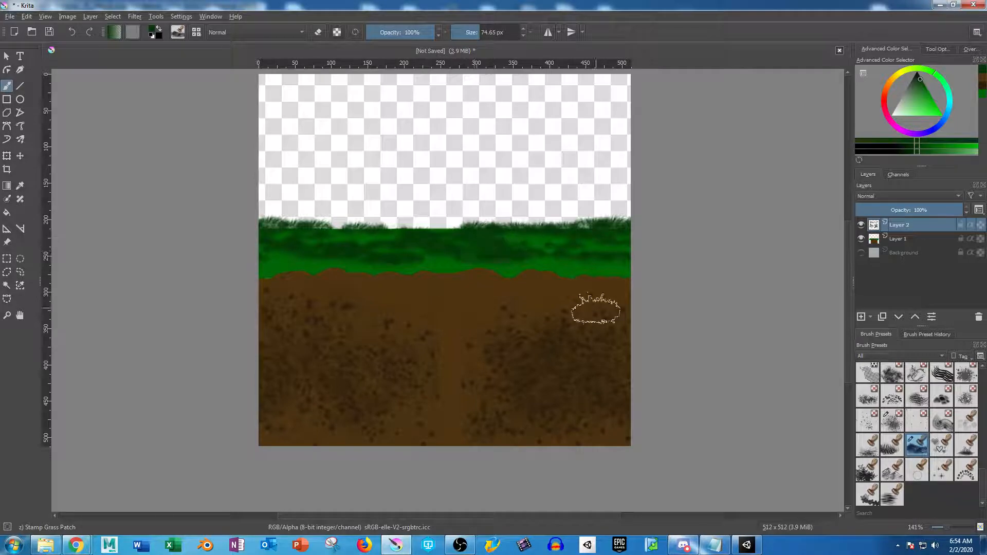
{"action": "scroll", "coordinate": [603, 328], "scroll_direction": "up", "scroll_amount": 4}
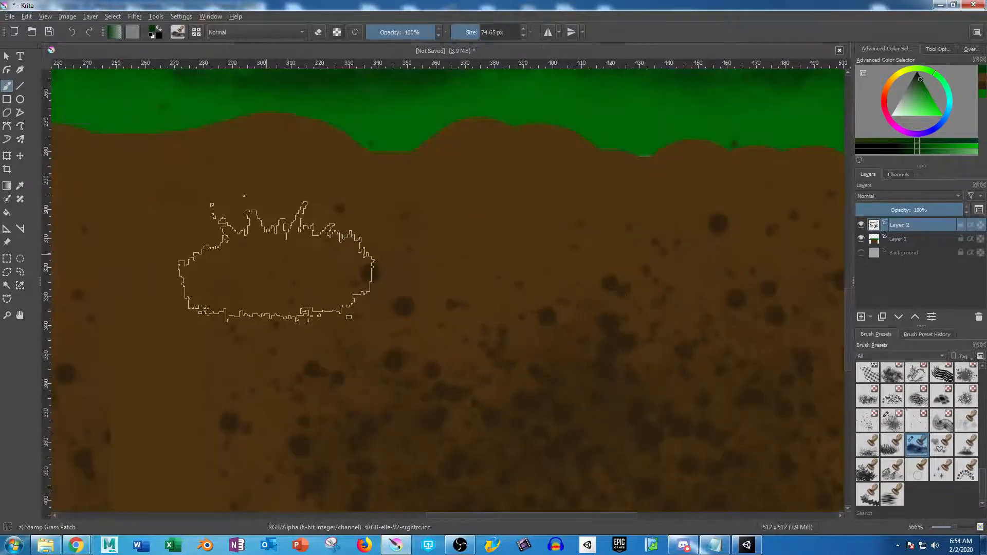
{"action": "scroll", "coordinate": [462, 353], "scroll_direction": "down", "scroll_amount": 4}
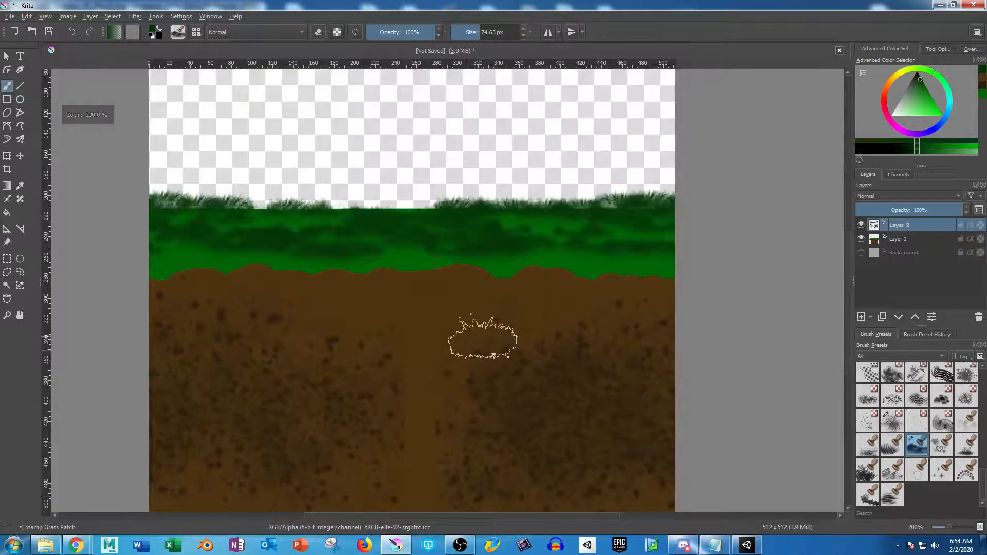
{"action": "scroll", "coordinate": [918, 434], "scroll_direction": "up", "scroll_amount": 1}
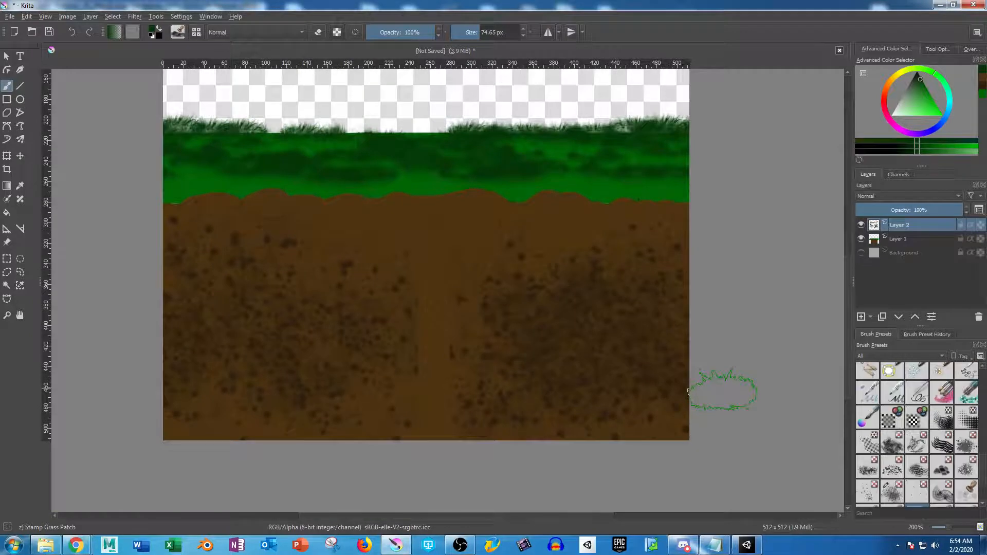
{"action": "scroll", "coordinate": [918, 435], "scroll_direction": "down", "scroll_amount": 1}
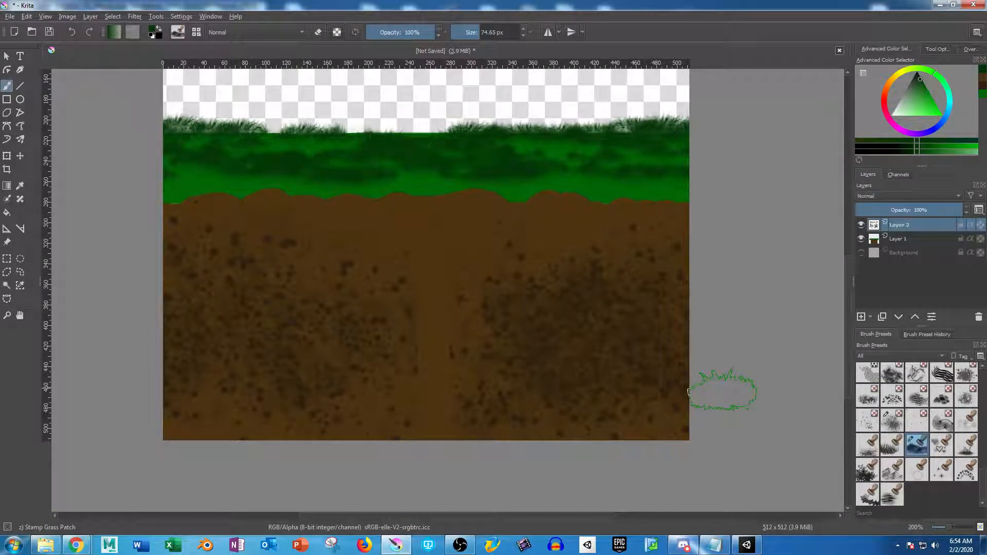
{"action": "key", "text": "slash"}
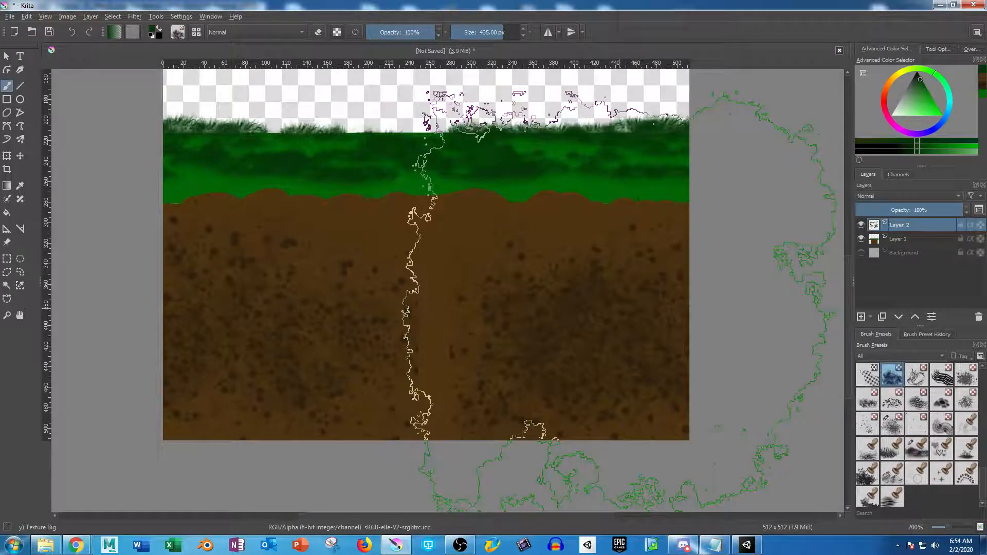
{"action": "left_click", "coordinate": [892, 399]}
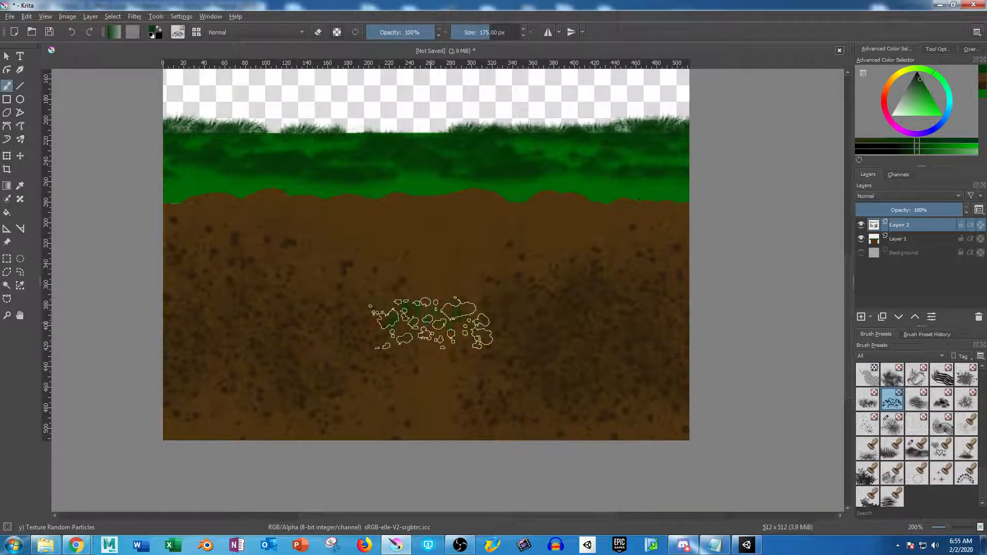
{"action": "left_click", "coordinate": [431, 323]}
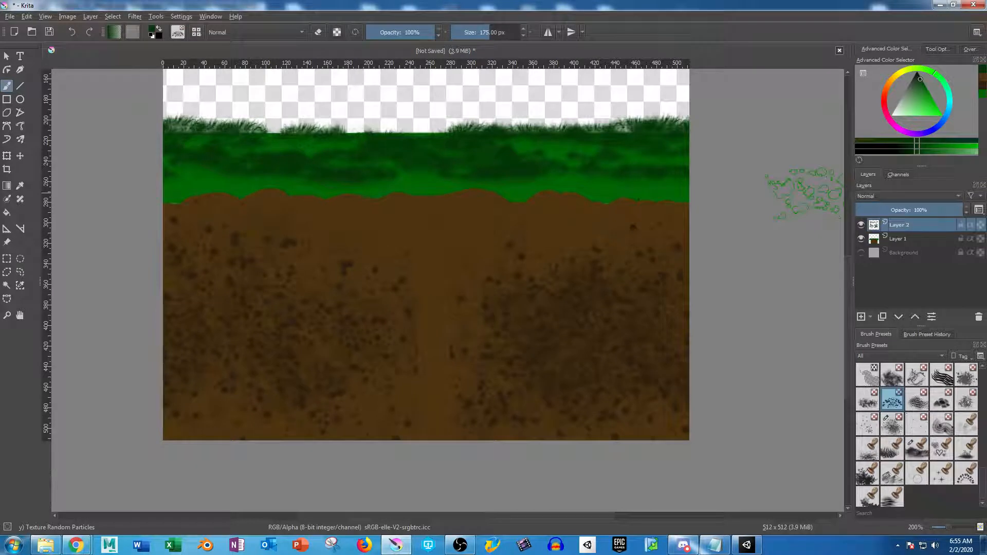
Step: Choose a very dark brown and shade the central soil area with the Texture Big brush at 152.14 px
{"action": "key", "text": "x"}
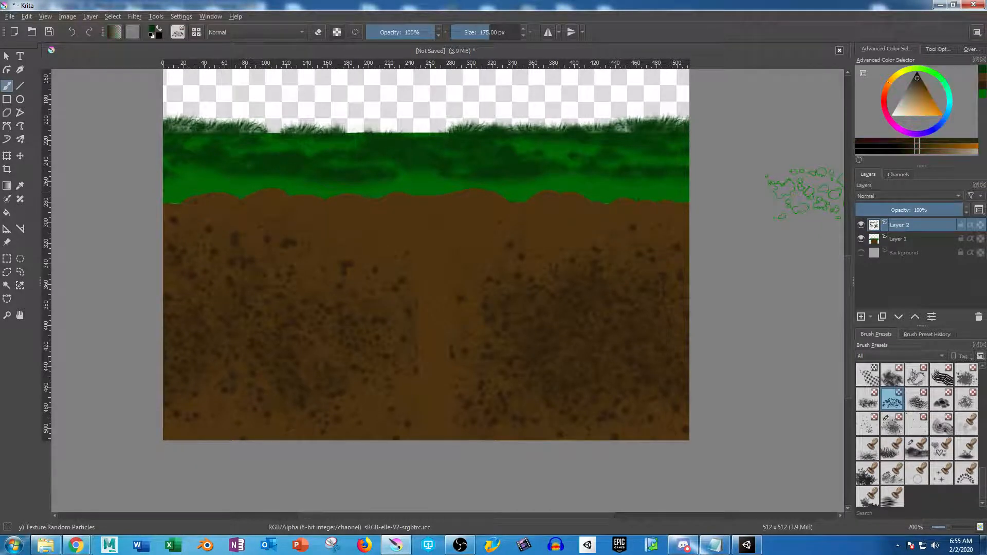
{"action": "mouse_move", "coordinate": [916, 448]}
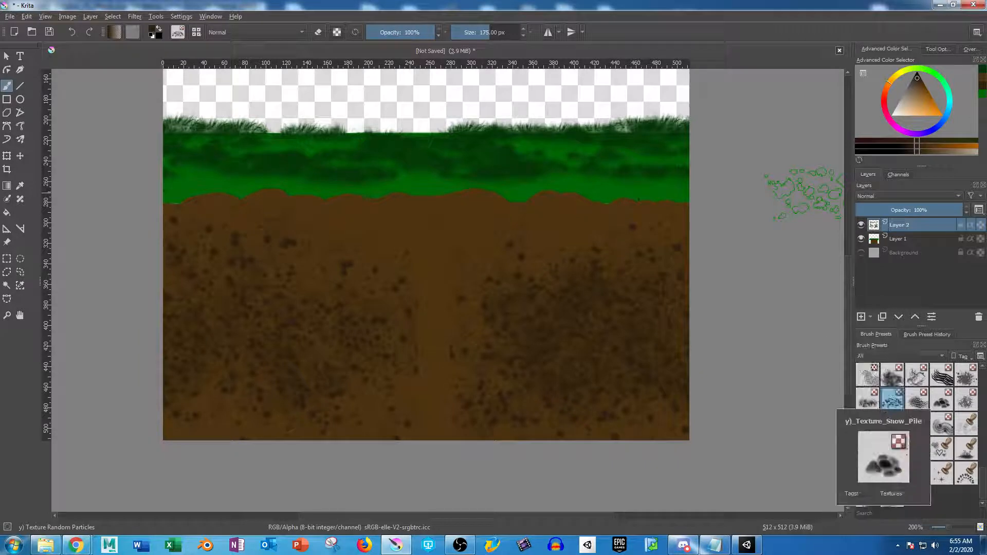
{"action": "left_click", "coordinate": [892, 374]}
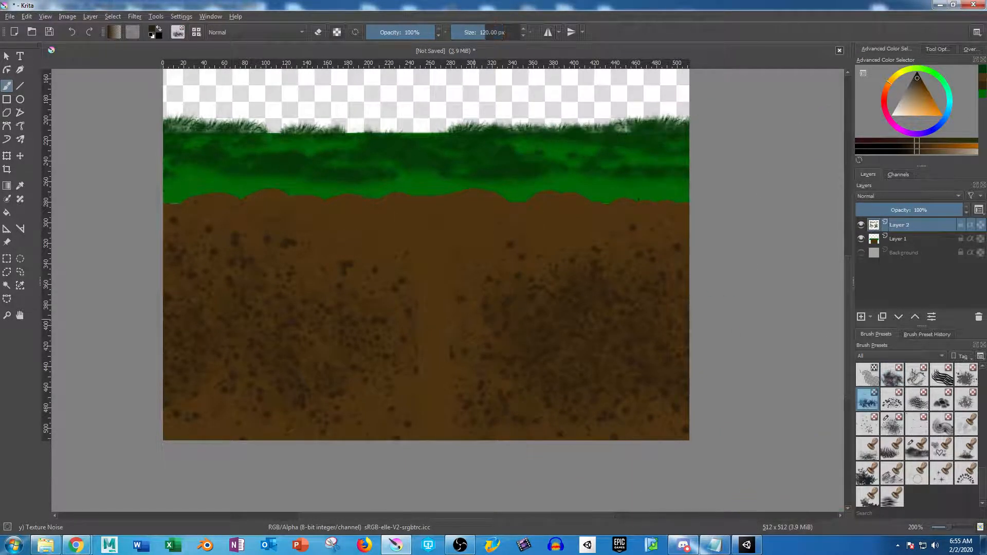
{"action": "left_click", "coordinate": [471, 32]}
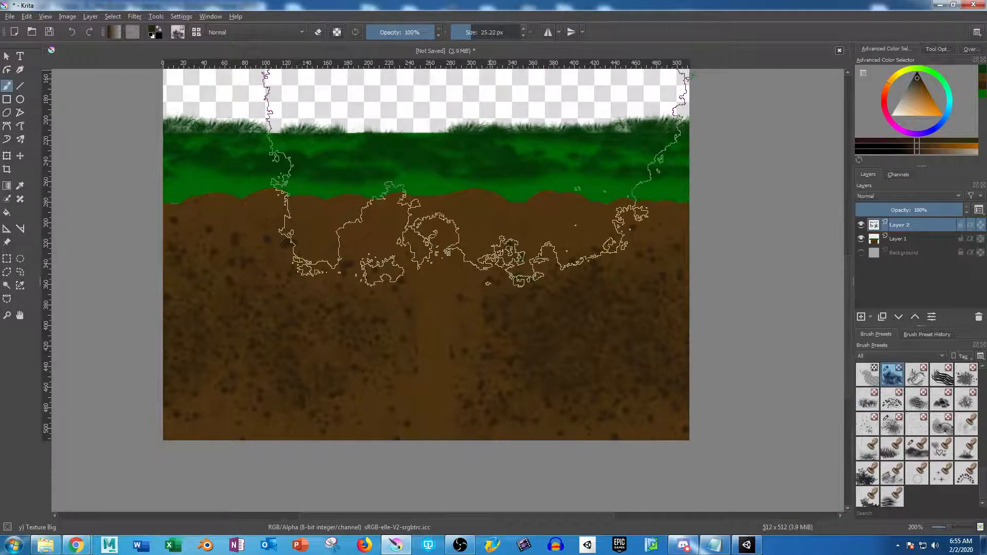
{"action": "left_click", "coordinate": [487, 33]}
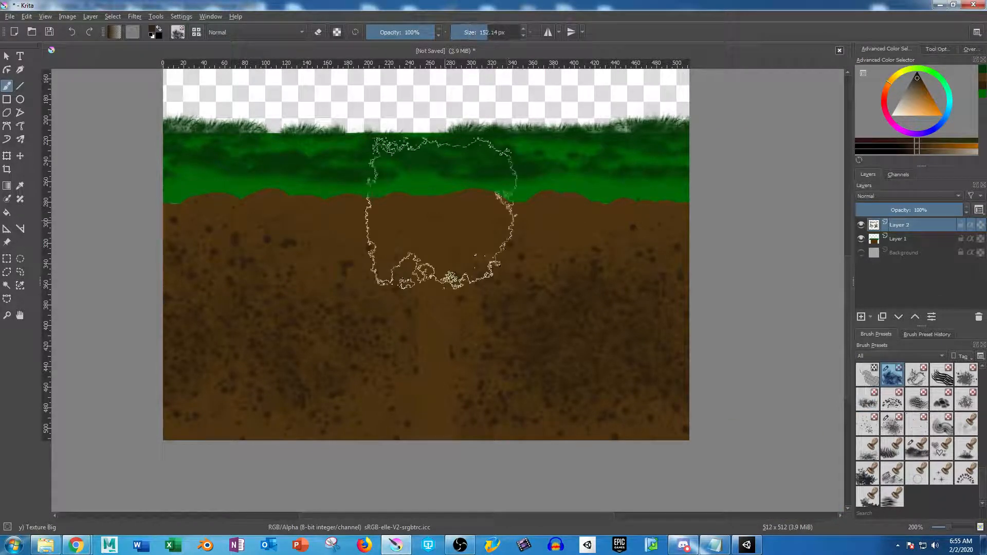
{"action": "mouse_move", "coordinate": [435, 291]}
{"action": "left_mouse_down"}
{"action": "mouse_move", "coordinate": [452, 363]}
{"action": "mouse_move", "coordinate": [572, 308]}
{"action": "mouse_move", "coordinate": [639, 308]}
{"action": "mouse_move", "coordinate": [623, 358]}
{"action": "mouse_move", "coordinate": [590, 343]}
{"action": "mouse_move", "coordinate": [478, 344]}
{"action": "mouse_move", "coordinate": [389, 363]}
{"action": "mouse_move", "coordinate": [297, 355]}
{"action": "mouse_move", "coordinate": [260, 284]}
{"action": "mouse_move", "coordinate": [381, 286]}
{"action": "mouse_move", "coordinate": [414, 352]}
{"action": "mouse_move", "coordinate": [617, 334]}
{"action": "mouse_move", "coordinate": [586, 257]}
{"action": "left_mouse_up"}
Step: Start saving the unsaved ground painting and browse to the FullSailUniv folder on New Volume (E:)
{"action": "key", "text": "ctrl+s"}
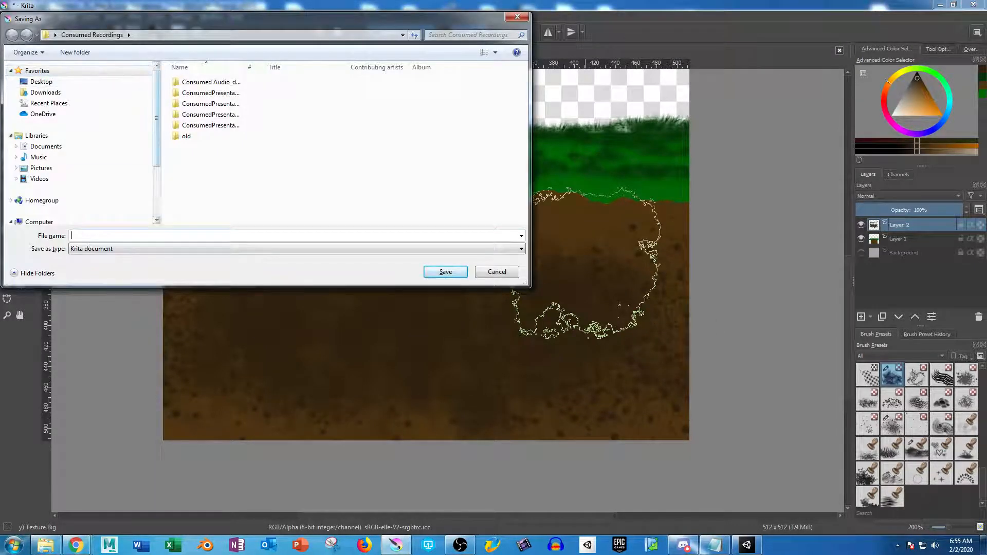
{"action": "left_click_drag", "start_coordinate": [157, 126], "coordinate": [157, 180]}
{"action": "left_click", "coordinate": [53, 175]}
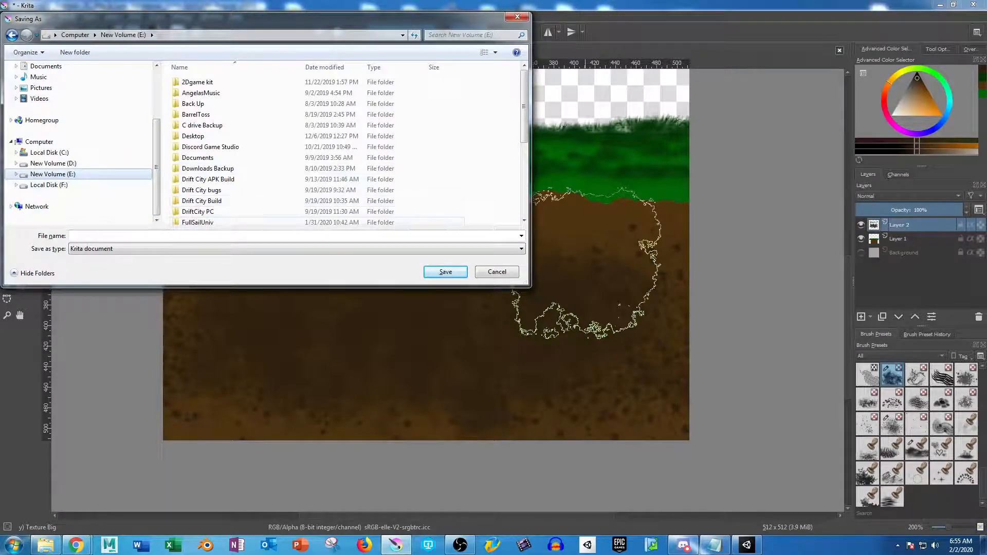
{"action": "double_click", "coordinate": [197, 222]}
{"action": "scroll", "coordinate": [205, 147], "scroll_direction": "down", "scroll_amount": 7}
{"action": "left_click", "coordinate": [192, 219]}
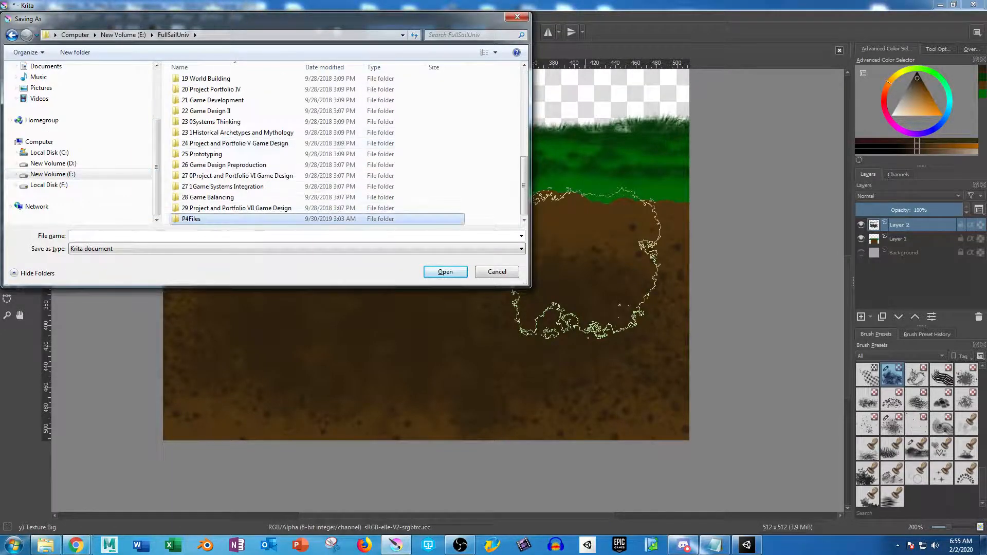
{"action": "double_click", "coordinate": [191, 219]}
{"action": "double_click", "coordinate": [191, 82]}
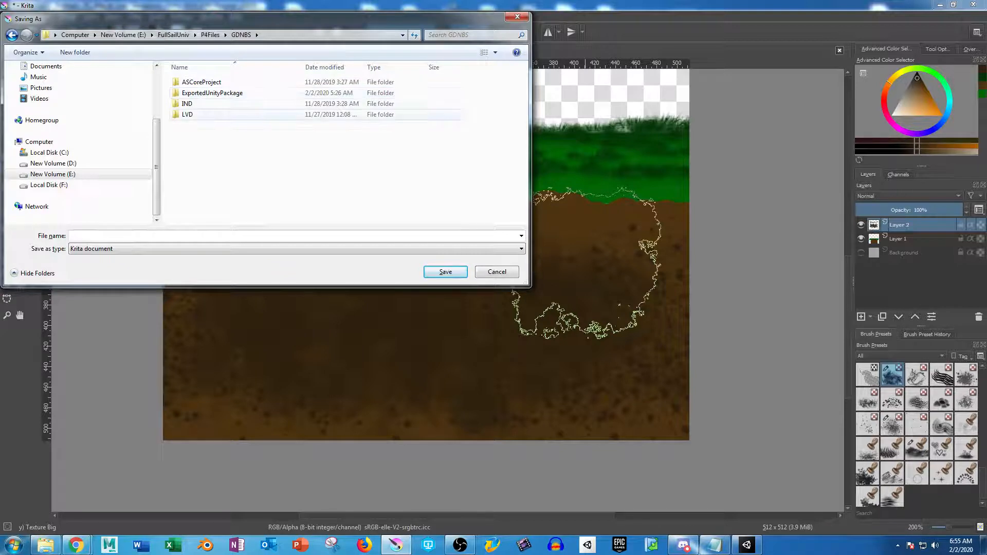
{"action": "double_click", "coordinate": [212, 93]}
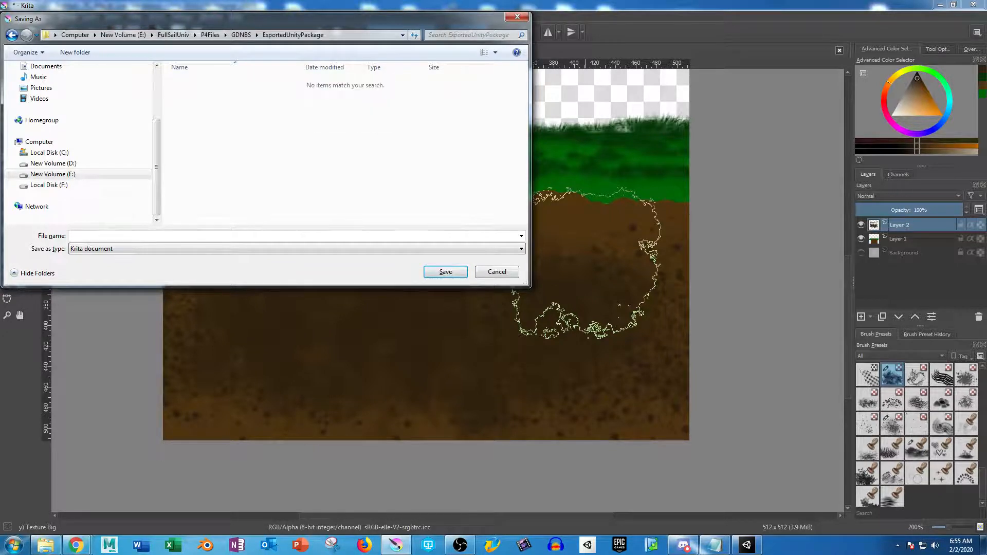
{"action": "key", "text": "BackSpace"}
{"action": "key", "text": "BackSpace"}
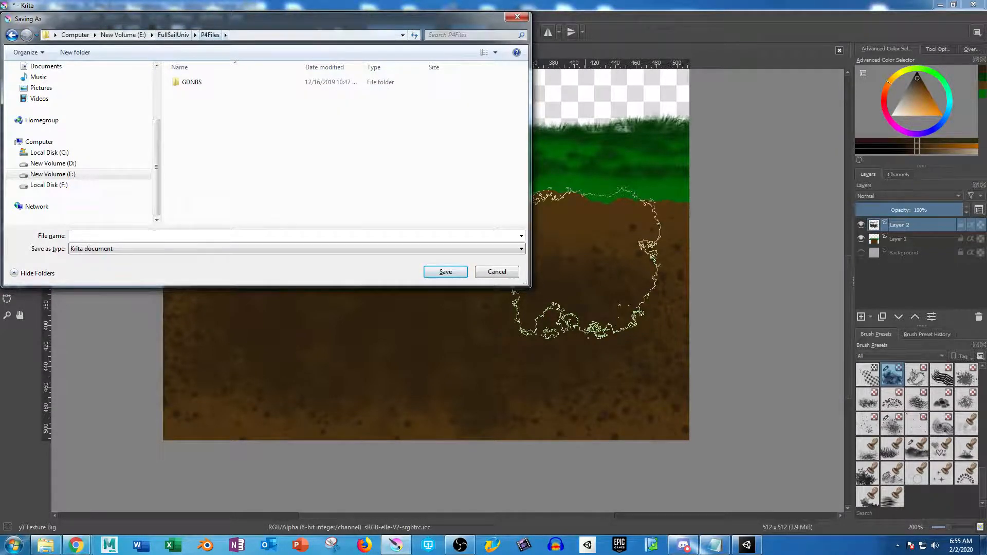
{"action": "key", "text": "BackSpace"}
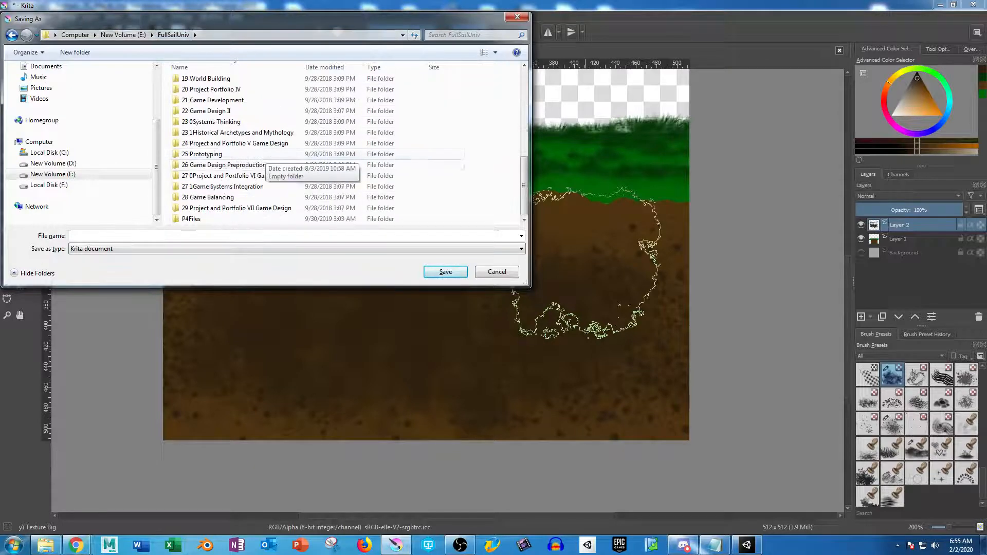
Step: Look up the path of the 2019.3UnityFS project folder in File Explorer, then return to the save dialog
{"action": "left_click", "coordinate": [45, 544]}
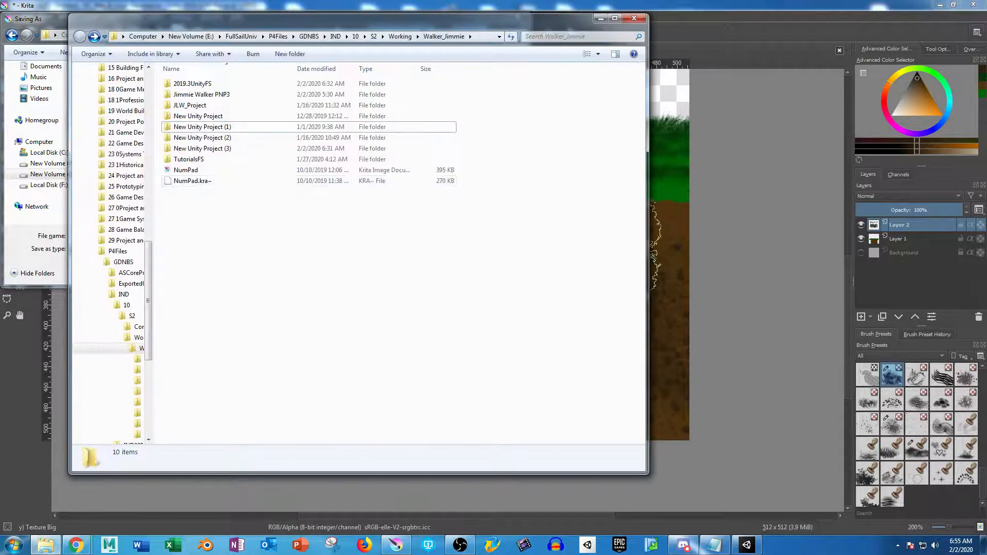
{"action": "double_click", "coordinate": [192, 84]}
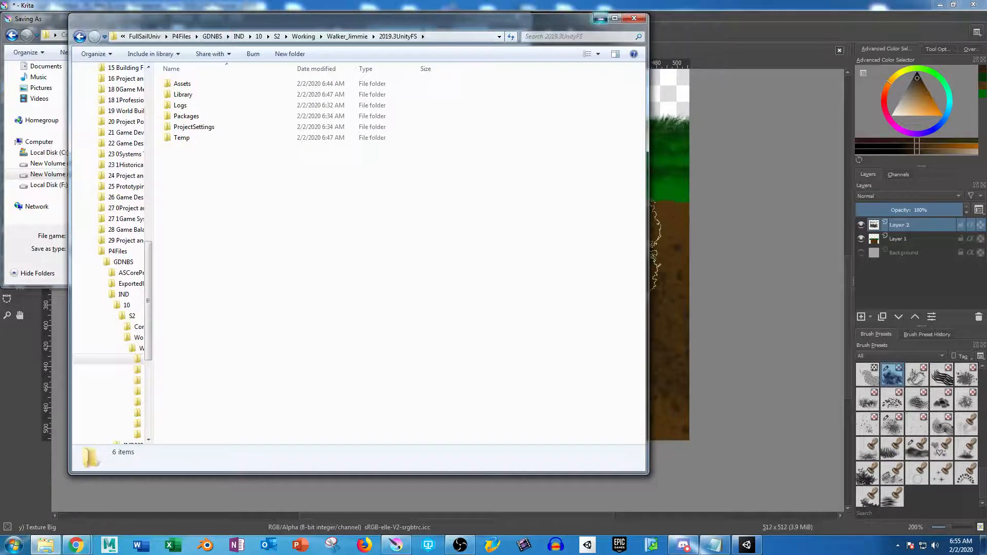
{"action": "left_click", "coordinate": [600, 18]}
Step: Browse the save location from FullSailUniv through P4Files and GDNBS to the IND folder
{"action": "double_click", "coordinate": [195, 219]}
{"action": "left_click", "coordinate": [192, 82]}
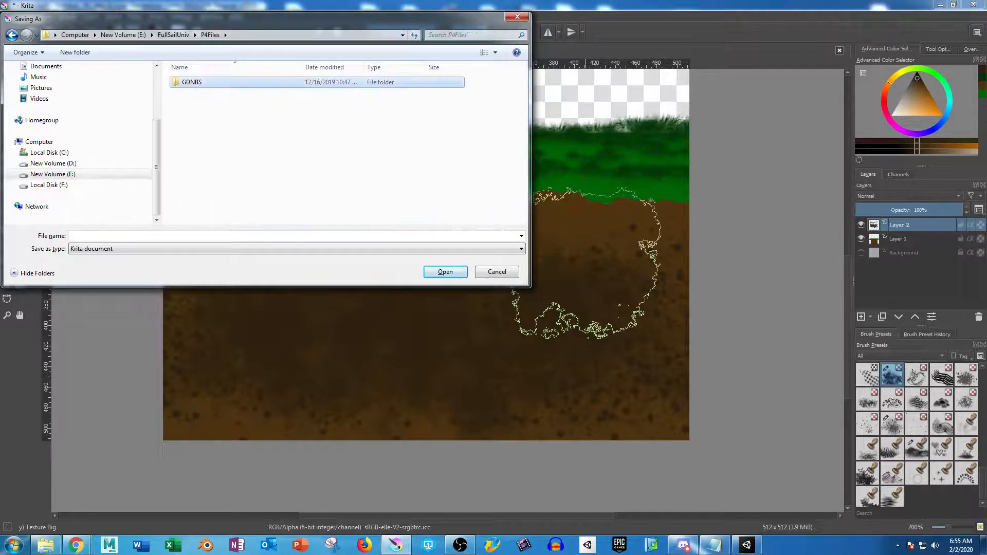
{"action": "double_click", "coordinate": [192, 82]}
{"action": "double_click", "coordinate": [192, 103]}
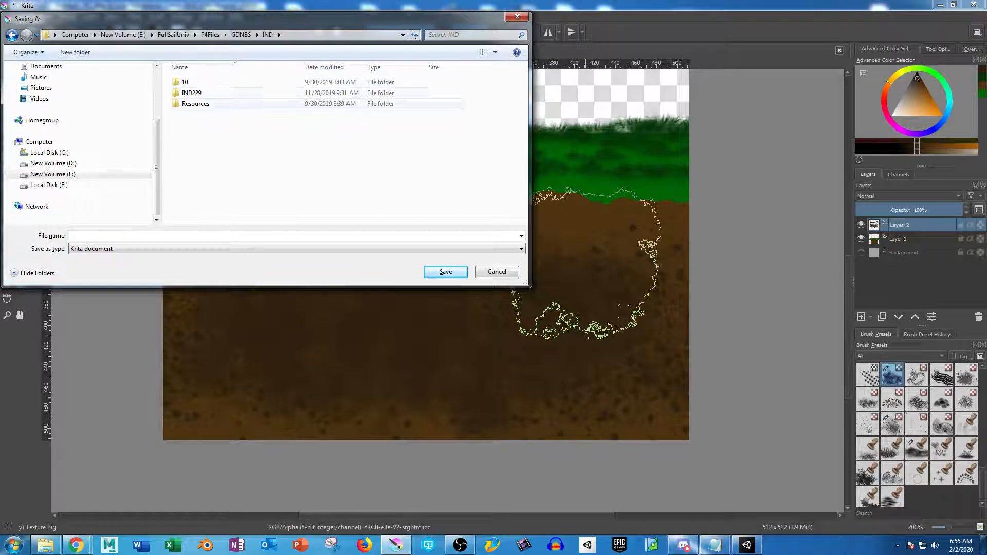
{"action": "double_click", "coordinate": [184, 82]}
{"action": "key", "text": "BackSpace"}
{"action": "left_click", "coordinate": [191, 93]}
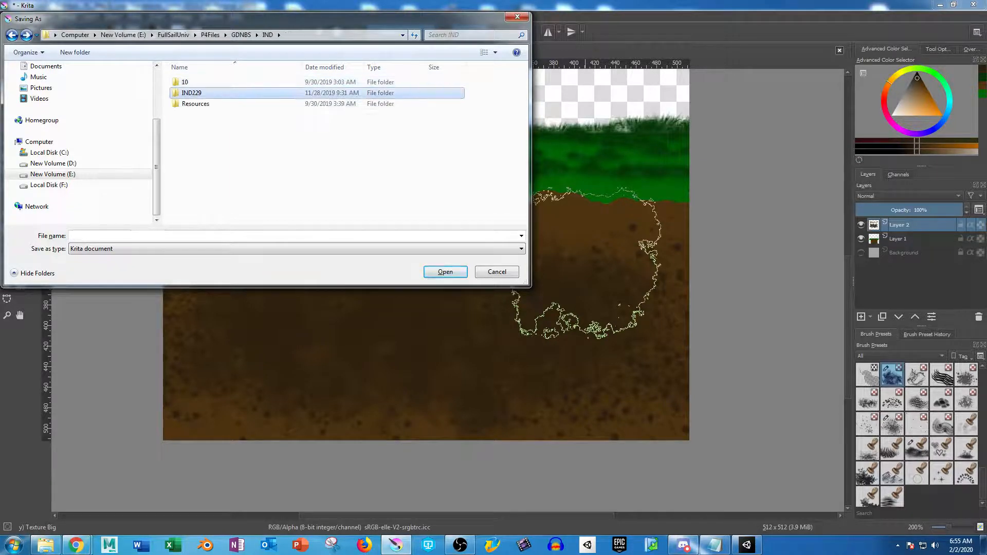
{"action": "double_click", "coordinate": [191, 93]}
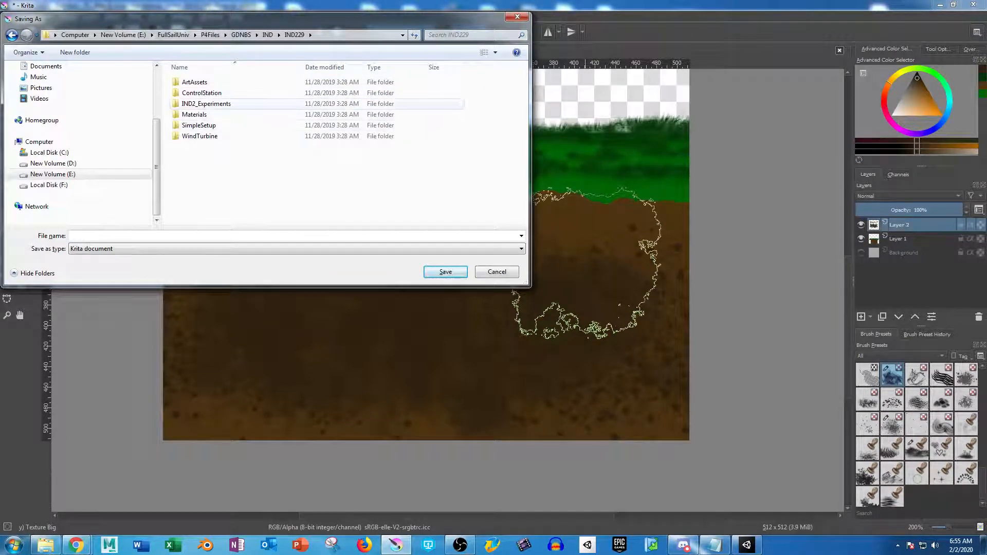
{"action": "double_click", "coordinate": [206, 104]}
{"action": "key", "text": "BackSpace"}
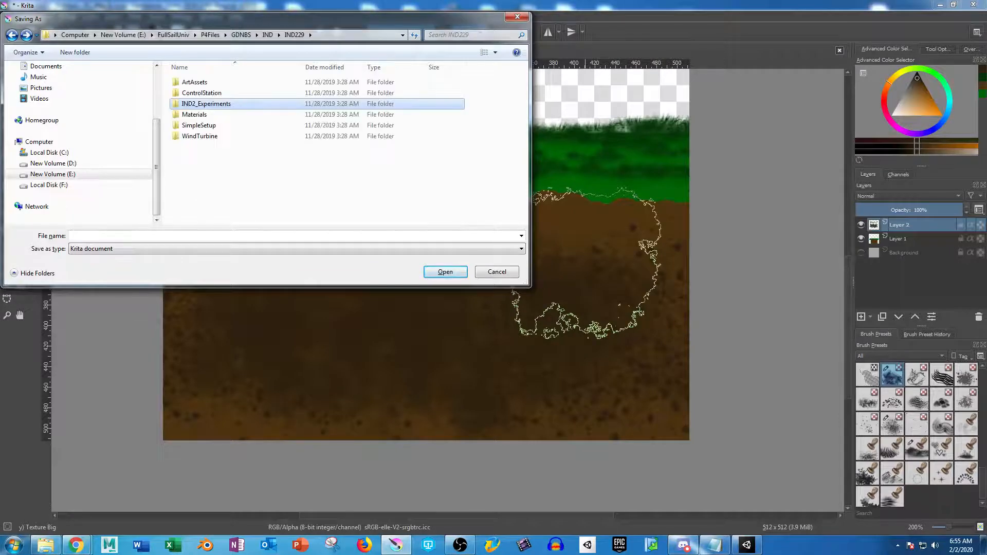
Step: Recheck the project path in File Explorer and browse the save location to IND > 10 > S2
{"action": "left_click", "coordinate": [46, 545]}
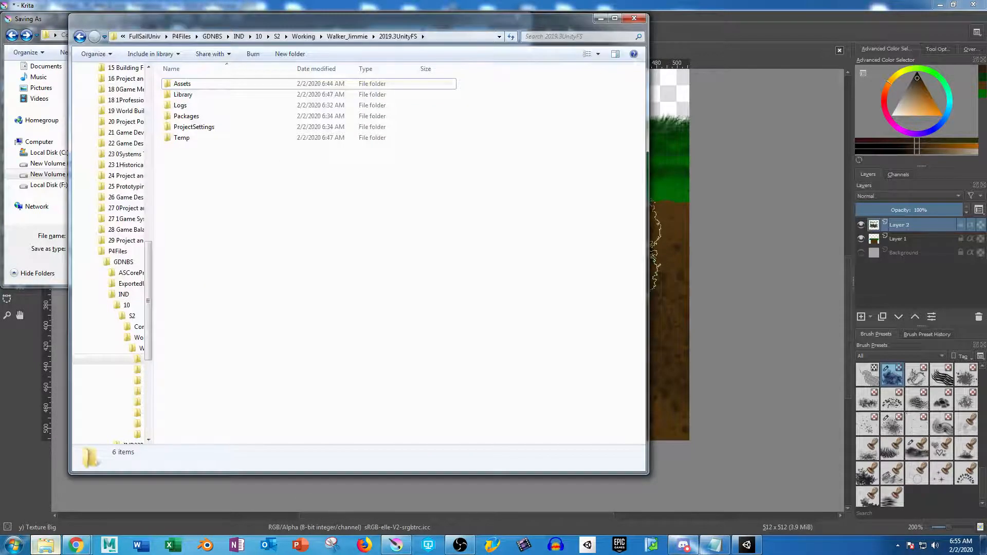
{"action": "key", "text": "alt+Tab"}
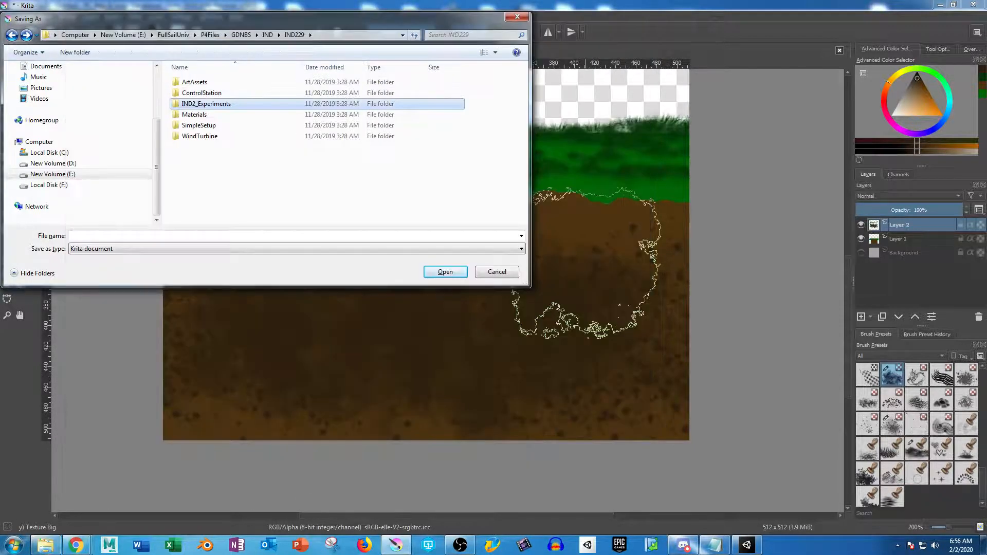
{"action": "key", "text": "BackSpace"}
{"action": "key", "text": "Up"}
{"action": "key", "text": "Return"}
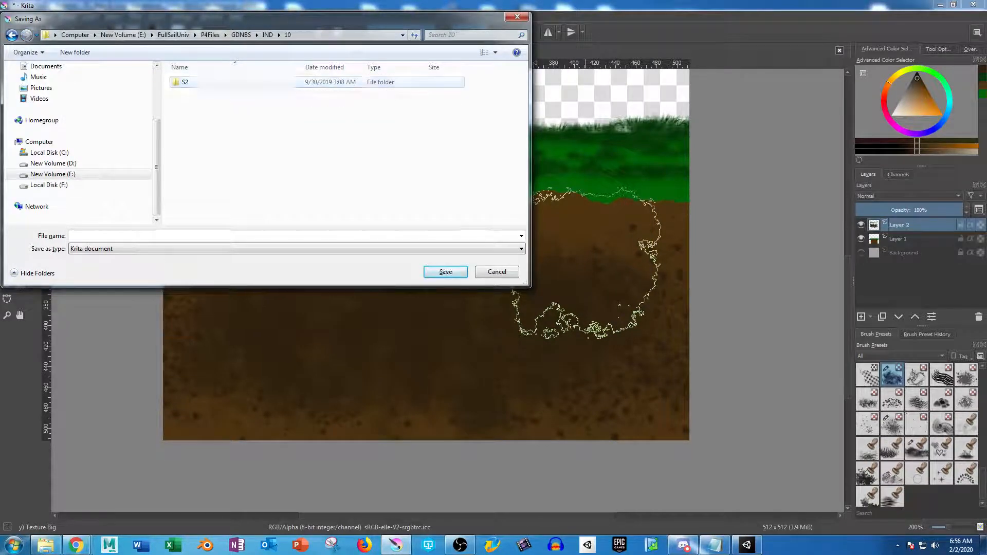
{"action": "key", "text": "Return"}
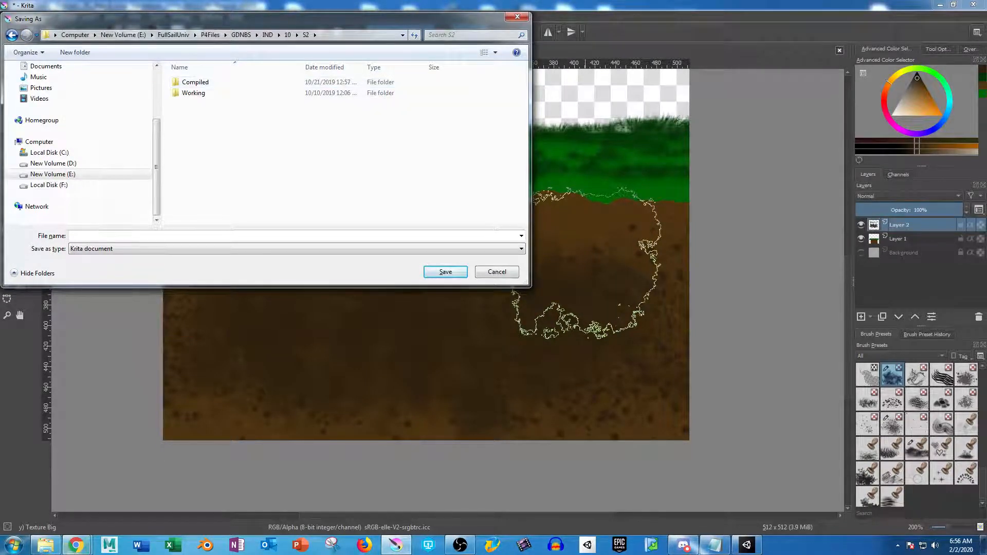
Step: Browse the save location through Working and the personal folder to the Assets folder of 2019.3UnityFS
{"action": "left_click", "coordinate": [45, 544]}
{"action": "left_click", "coordinate": [396, 545]}
{"action": "double_click", "coordinate": [195, 93]}
{"action": "key", "text": "Return"}
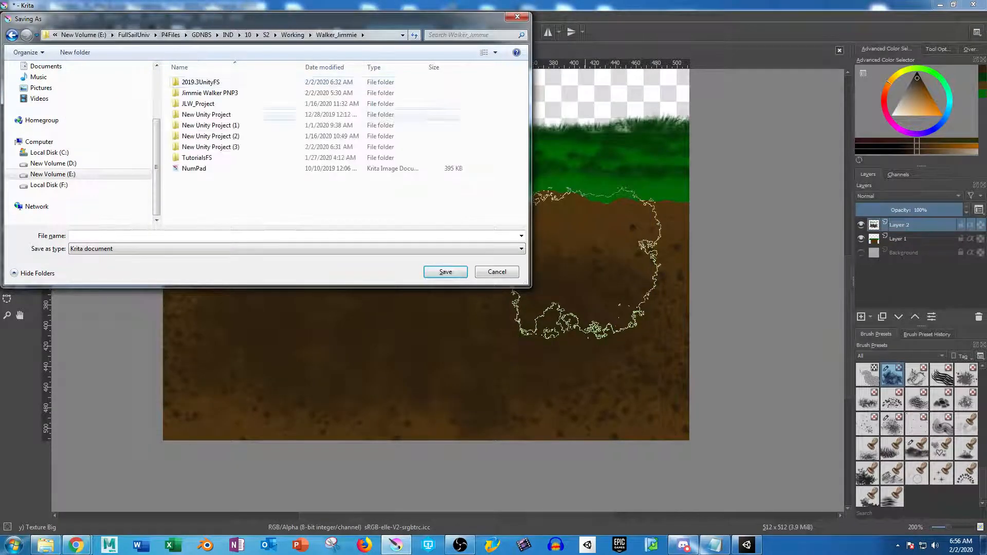
{"action": "double_click", "coordinate": [201, 82]}
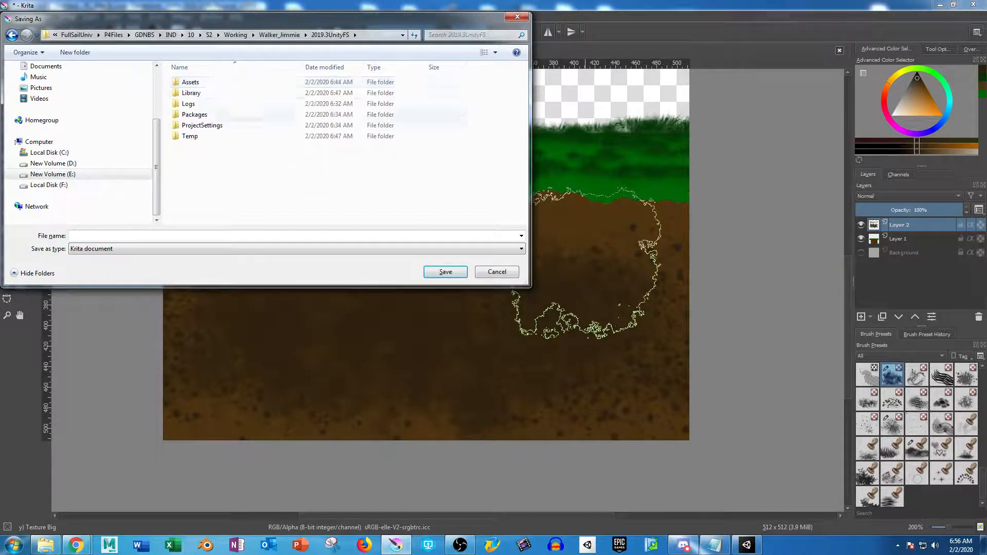
{"action": "double_click", "coordinate": [201, 82]}
Step: Create a folder named Sprite inside Assets and save the painting in it as a Krita document named Ground
{"action": "right_click", "coordinate": [215, 134]}
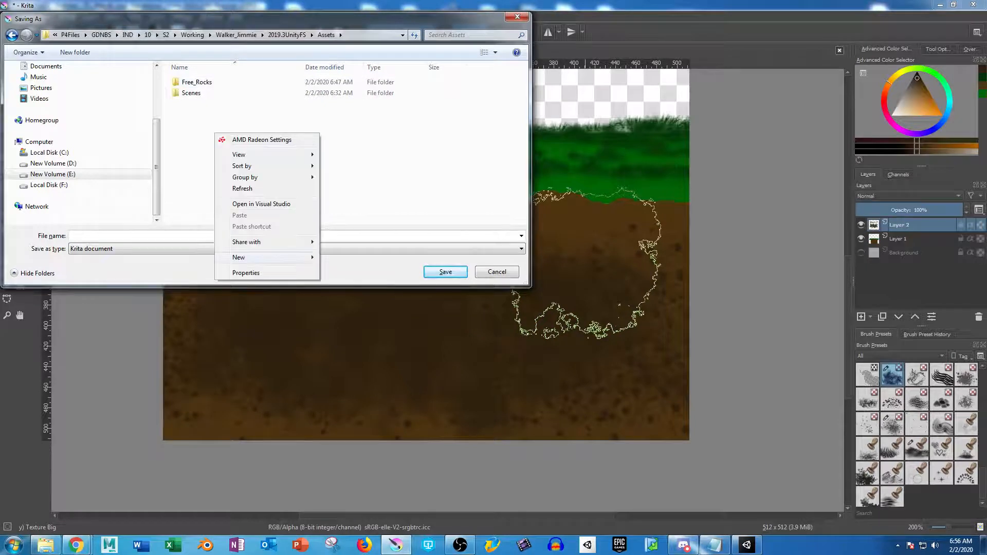
{"action": "mouse_move", "coordinate": [242, 257]}
{"action": "left_click", "coordinate": [339, 260]}
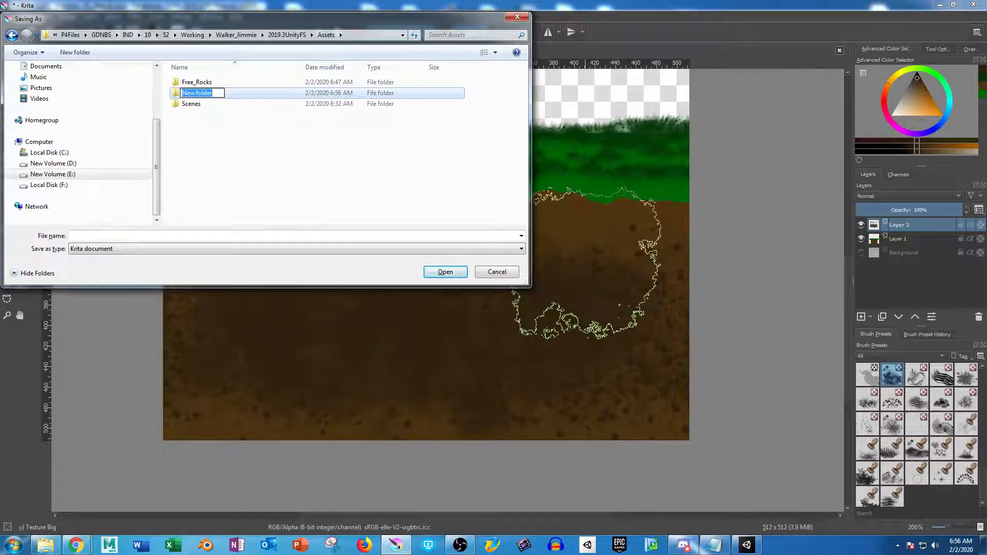
{"action": "type", "text": "Sprite"}
{"action": "key", "text": "Return"}
{"action": "key", "text": "Return"}
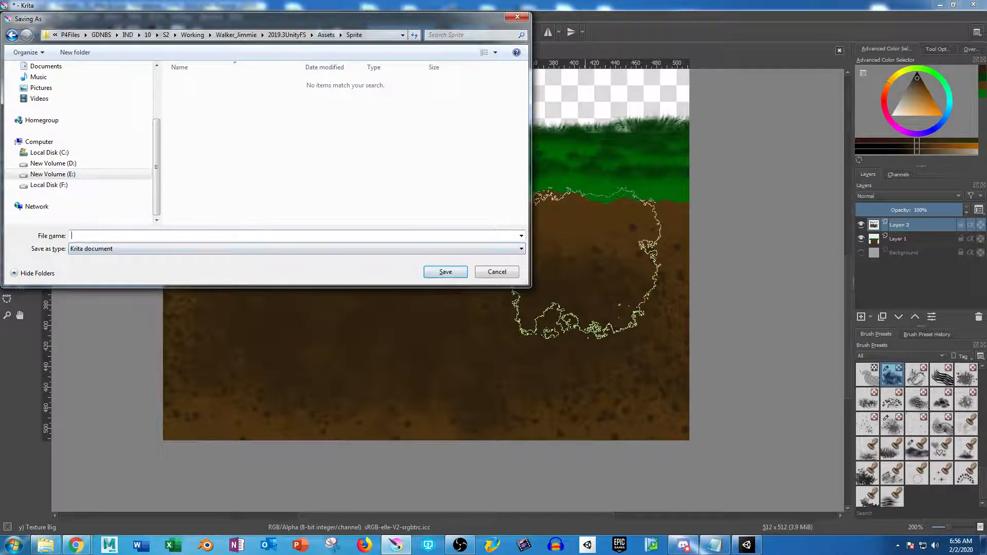
{"action": "type", "text": "Ground"}
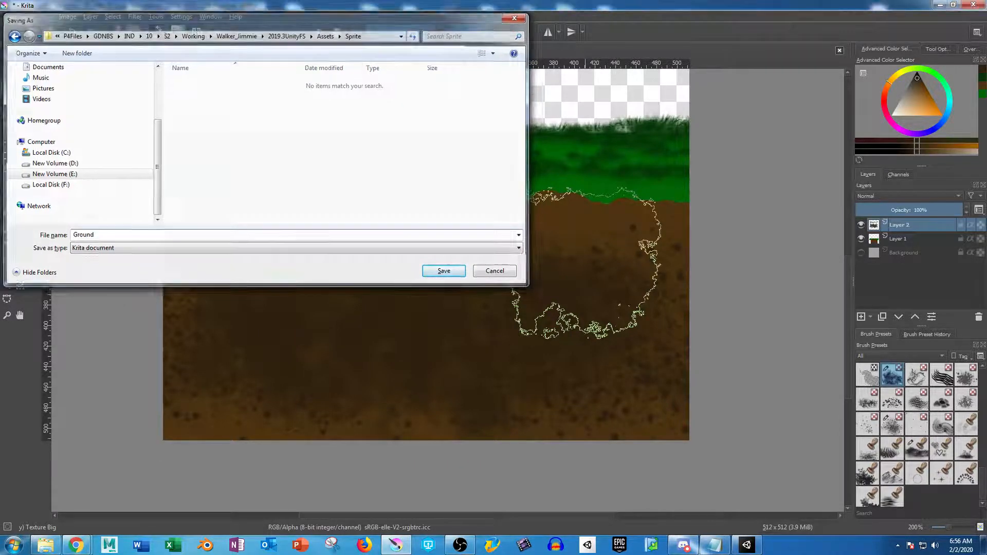
{"action": "key", "text": "Return"}
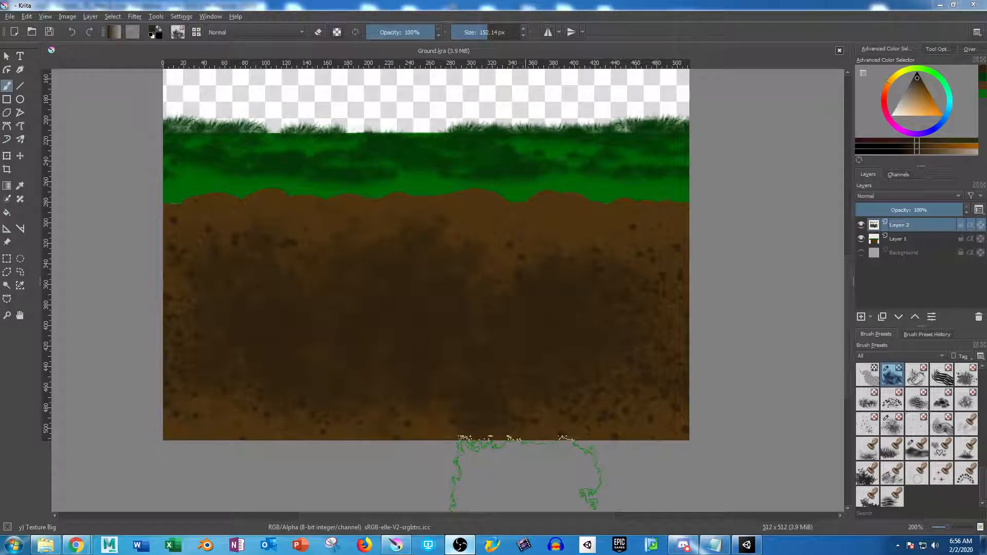
Step: Switch to Unity and inspect the Ground asset in the Sprite folder
{"action": "left_click", "coordinate": [746, 545]}
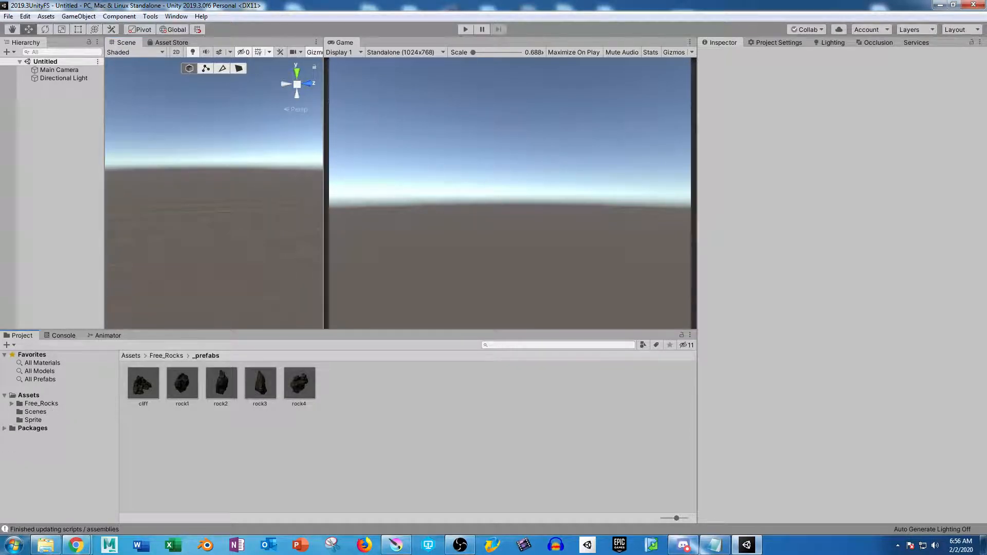
{"action": "left_click", "coordinate": [33, 420]}
{"action": "left_click", "coordinate": [143, 384]}
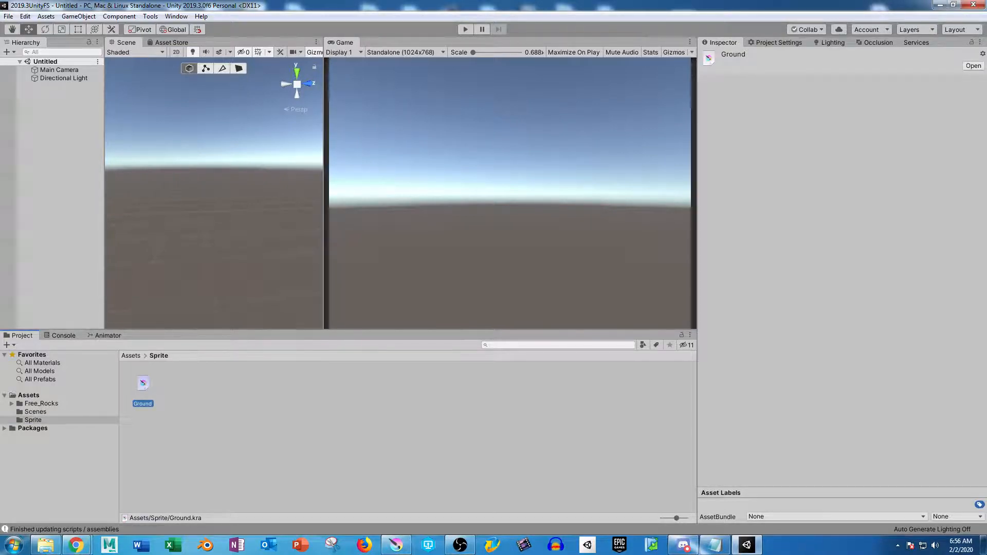
Step: Switch back to Krita and save the painting as a PNG image named Ground in the Sprite folder, keeping the offered export options
{"action": "key", "text": "ctrl+shift+s"}
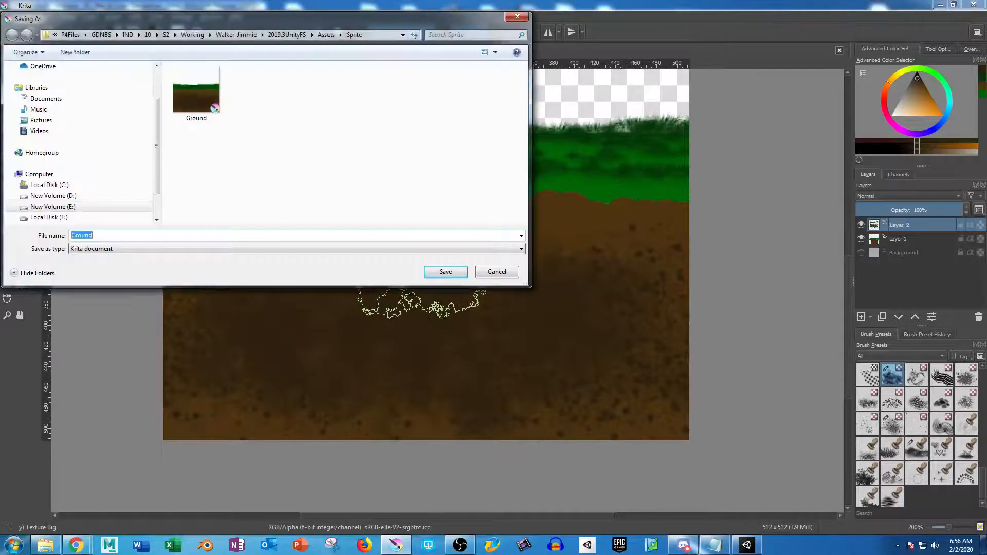
{"action": "left_click", "coordinate": [427, 249]}
{"action": "key", "text": "Down"}
{"action": "key", "text": "Down"}
{"action": "key", "text": "Down"}
{"action": "key", "text": "Down"}
{"action": "key", "text": "Down"}
{"action": "key", "text": "Down"}
{"action": "key", "text": "Down"}
{"action": "key", "text": "Down"}
{"action": "key", "text": "Down"}
{"action": "key", "text": "Down"}
{"action": "key", "text": "Down"}
{"action": "key", "text": "Down"}
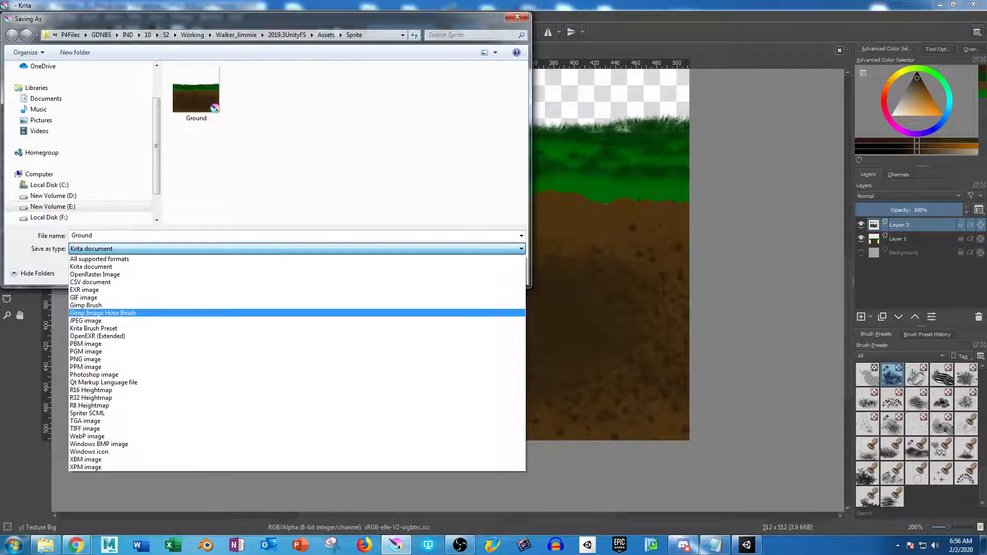
{"action": "key", "text": "Return"}
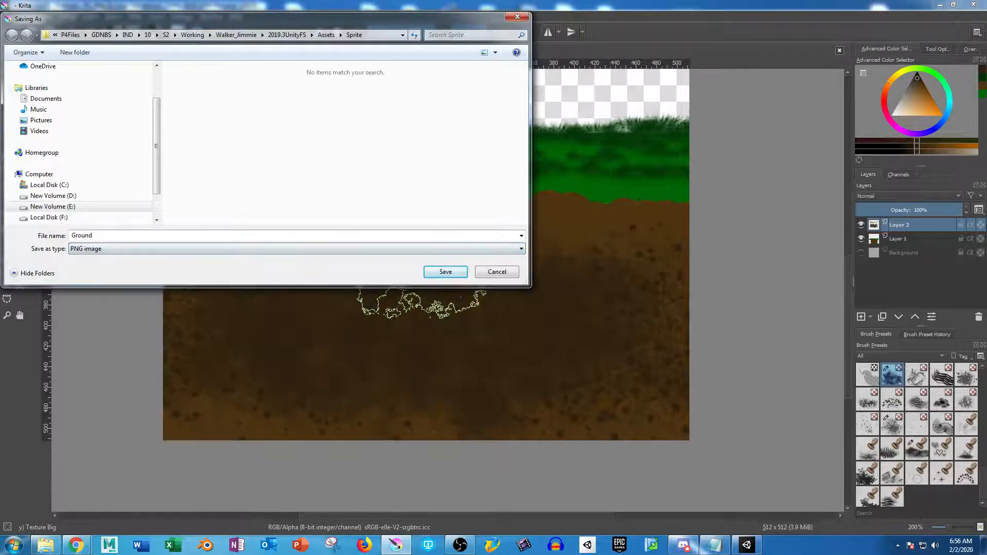
{"action": "key", "text": "Return"}
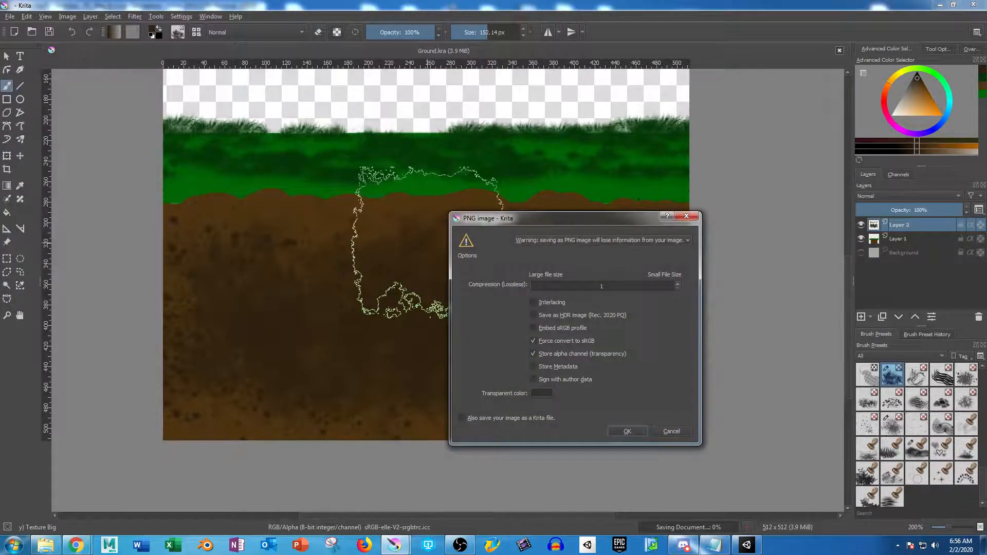
{"action": "left_click", "coordinate": [626, 431]}
Step: Switch to Unity and set the Ground PNG's texture type to Sprite (2D and UI), applying the import settings
{"action": "left_click", "coordinate": [744, 546]}
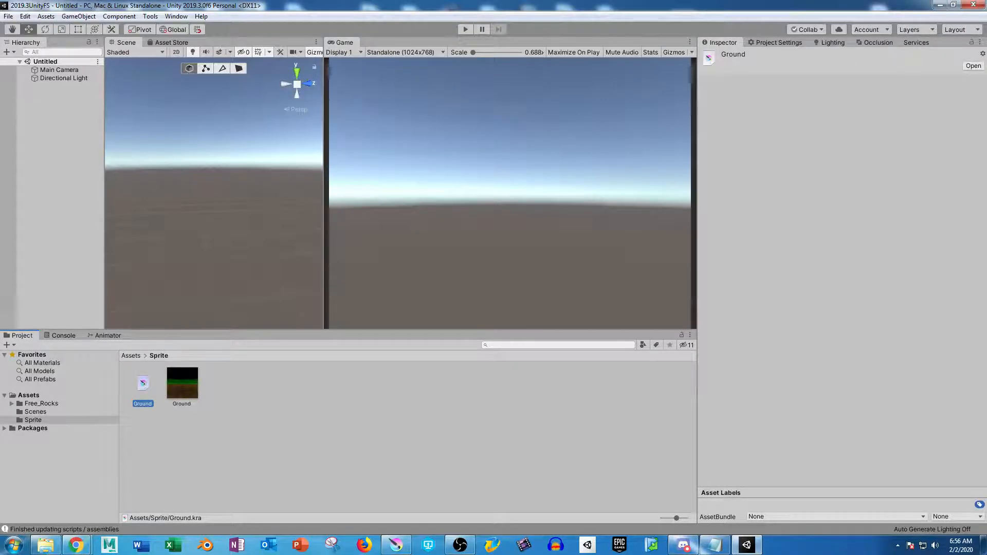
{"action": "left_click", "coordinate": [182, 383]}
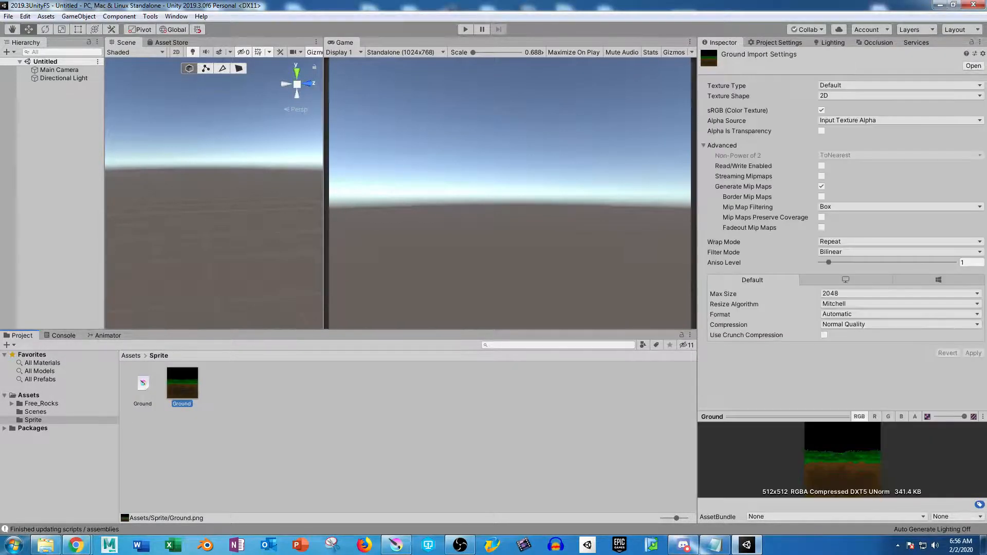
{"action": "left_click", "coordinate": [900, 96]}
{"action": "left_click", "coordinate": [874, 86]}
{"action": "left_click", "coordinate": [874, 86]}
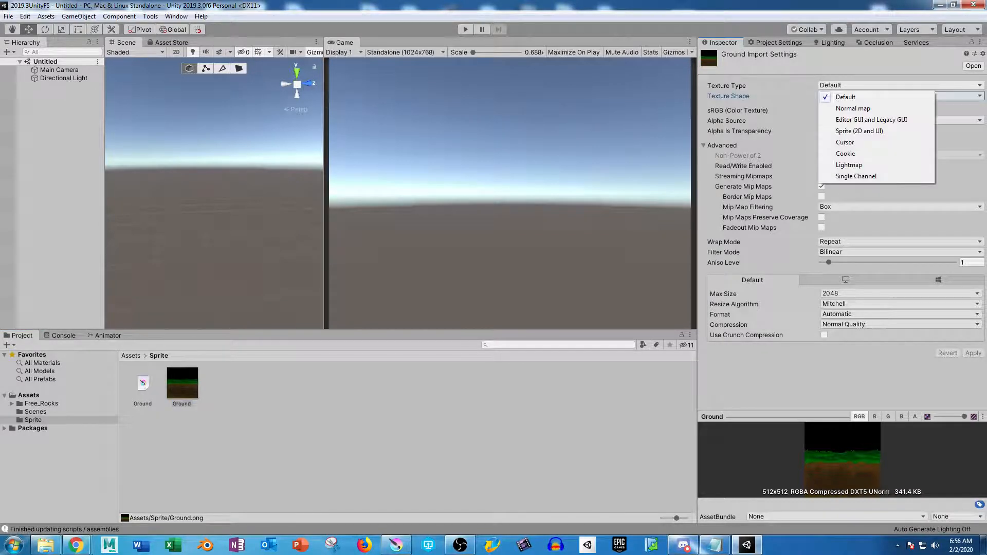
{"action": "left_click", "coordinate": [869, 132]}
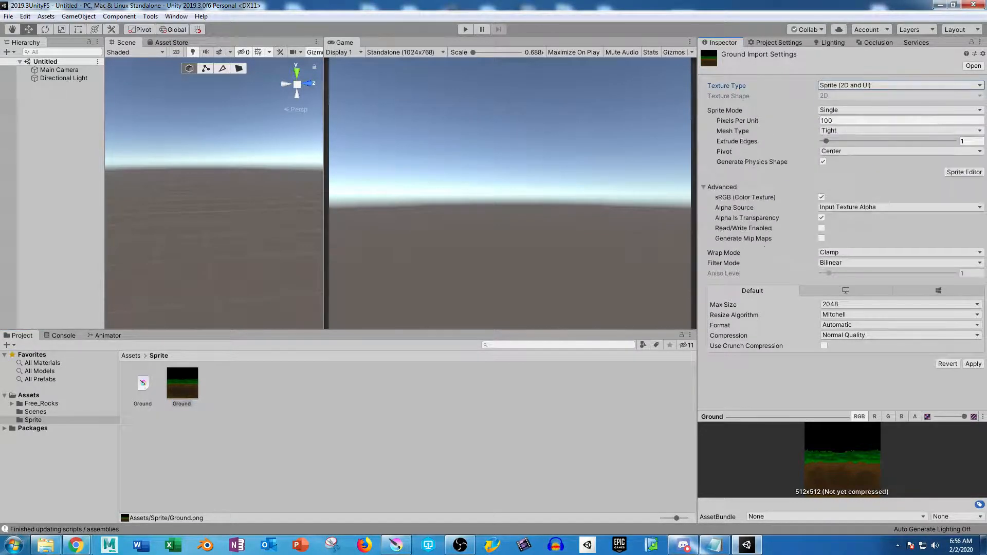
{"action": "left_click", "coordinate": [973, 364]}
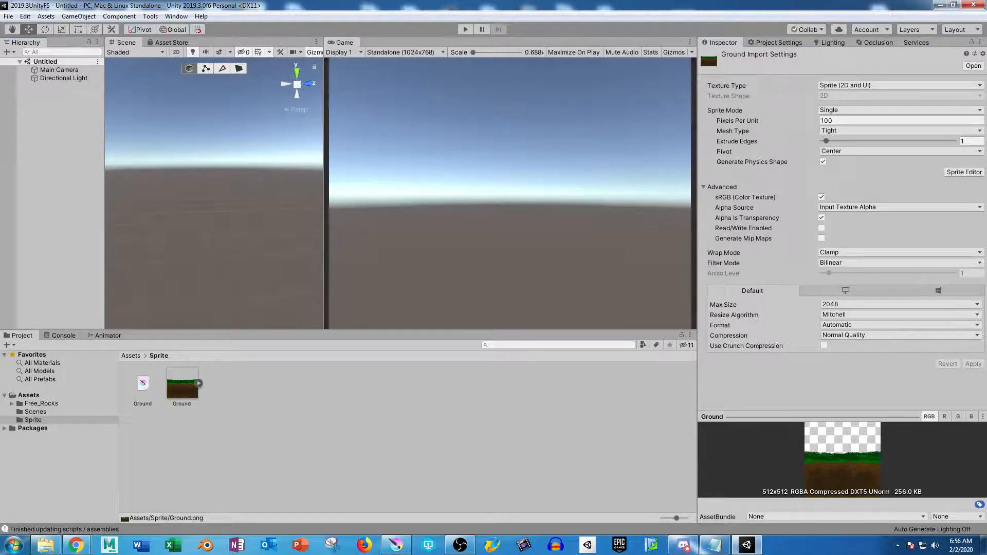
Step: Add the Ground sprite to the scene hierarchy and frame it head-on in the 2D scene view
{"action": "left_click_drag", "start_coordinate": [182, 384], "coordinate": [56, 114]}
{"action": "right_click_drag", "start_coordinate": [216, 180], "coordinate": [181, 188]}
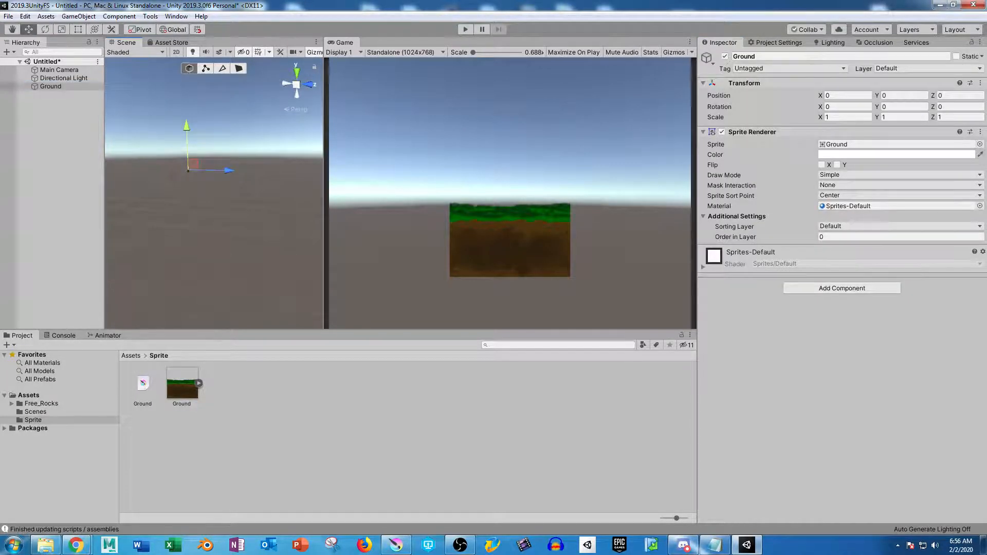
{"action": "key", "text": "f"}
{"action": "left_click_drag", "start_coordinate": [288, 206], "coordinate": [126, 232], "text": "alt"}
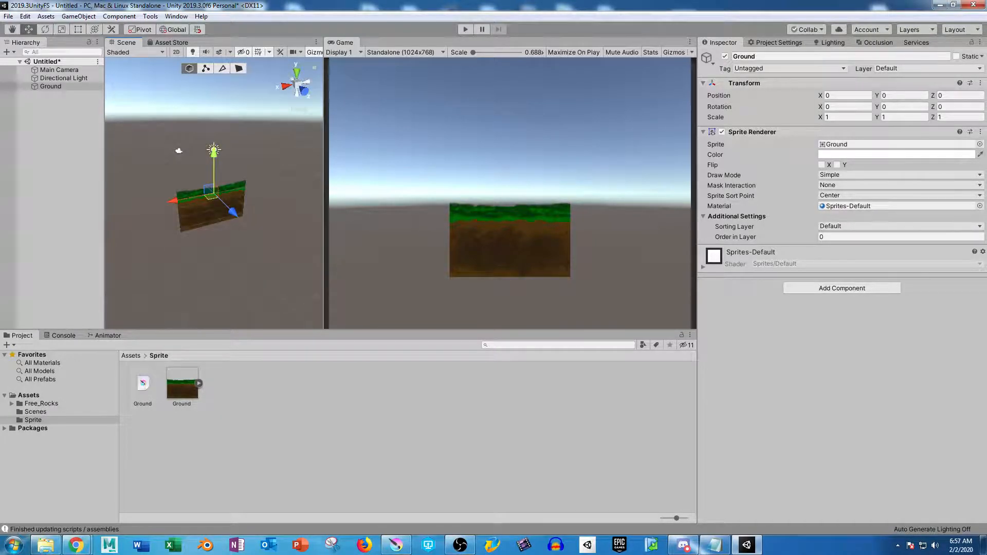
{"action": "key", "text": "2"}
{"action": "key", "text": "t"}
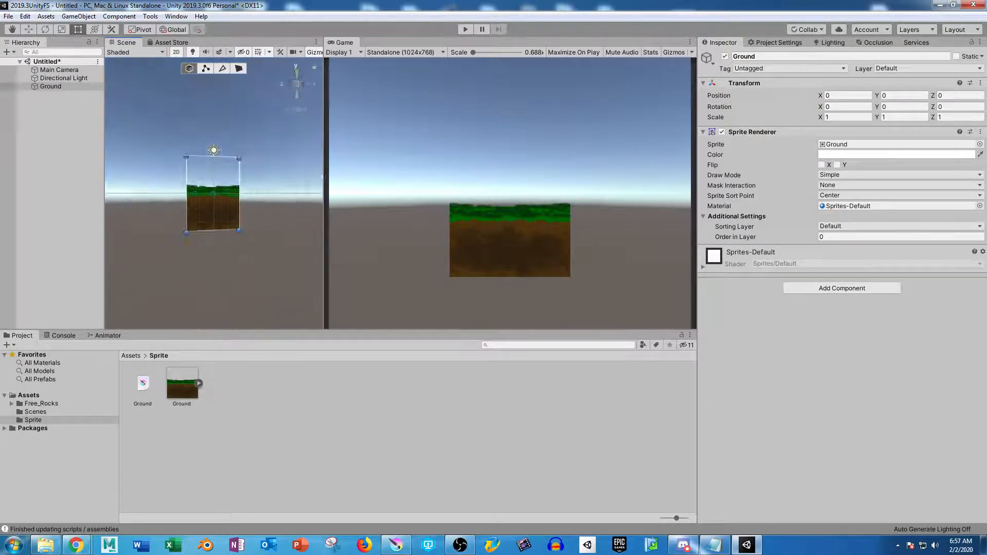
{"action": "right_click_drag", "start_coordinate": [180, 206], "coordinate": [278, 206], "text": "alt"}
{"action": "middle_click_drag", "start_coordinate": [278, 206], "coordinate": [227, 195], "text": "alt"}
{"action": "right_click_drag", "start_coordinate": [227, 195], "coordinate": [204, 195], "text": "alt"}
{"action": "middle_click_drag", "start_coordinate": [170, 195], "coordinate": [235, 197]}
{"action": "scroll", "coordinate": [235, 198], "scroll_direction": "down", "scroll_amount": 1}
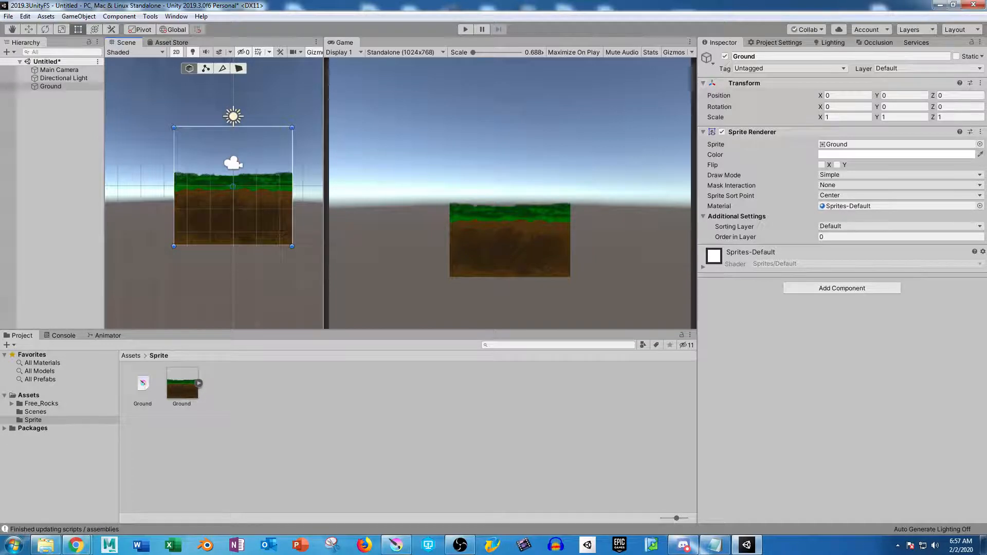
Step: Scale the Ground object in the scene uniformly down to about 0.78
{"action": "left_click", "coordinate": [182, 384]}
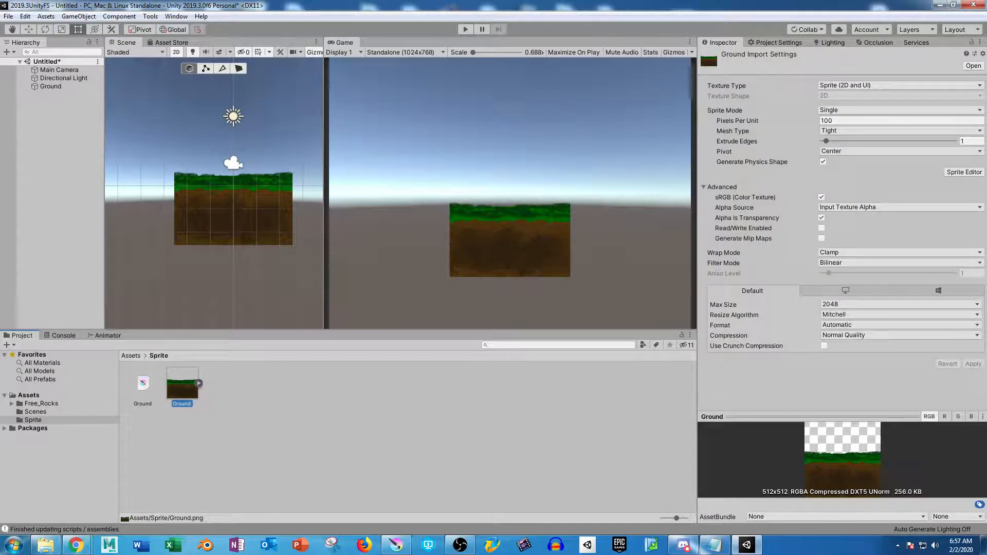
{"action": "left_click", "coordinate": [50, 86]}
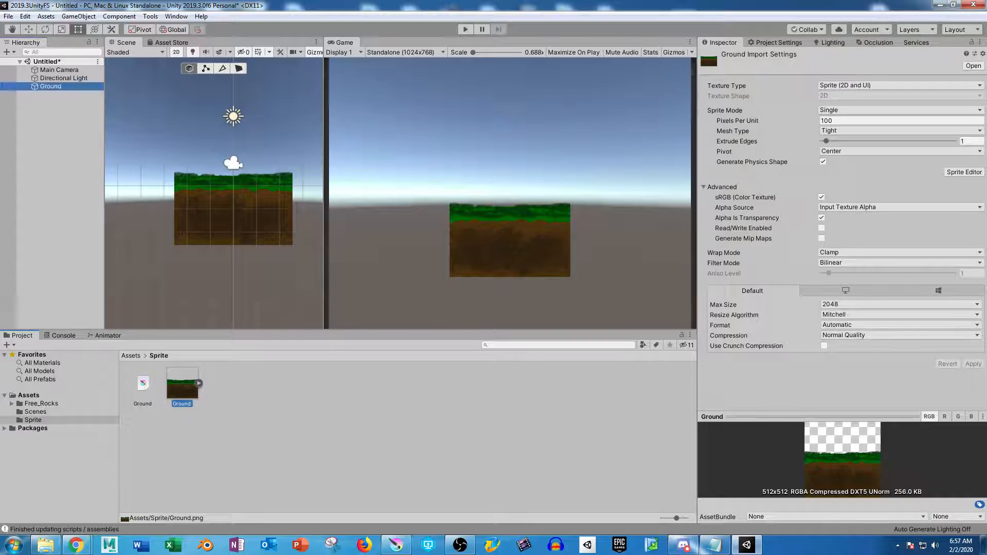
{"action": "key", "text": "r"}
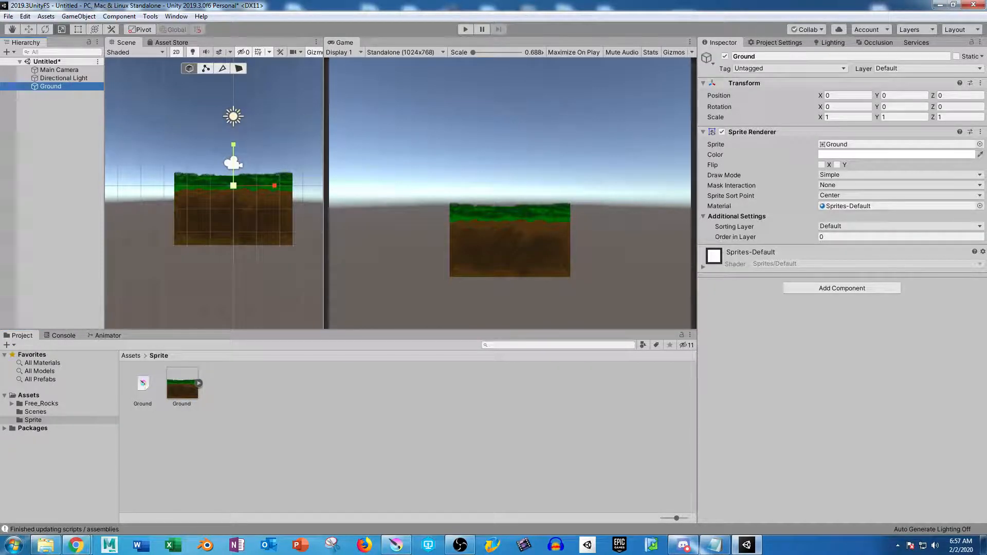
{"action": "left_click_drag", "start_coordinate": [234, 186], "coordinate": [224, 186]}
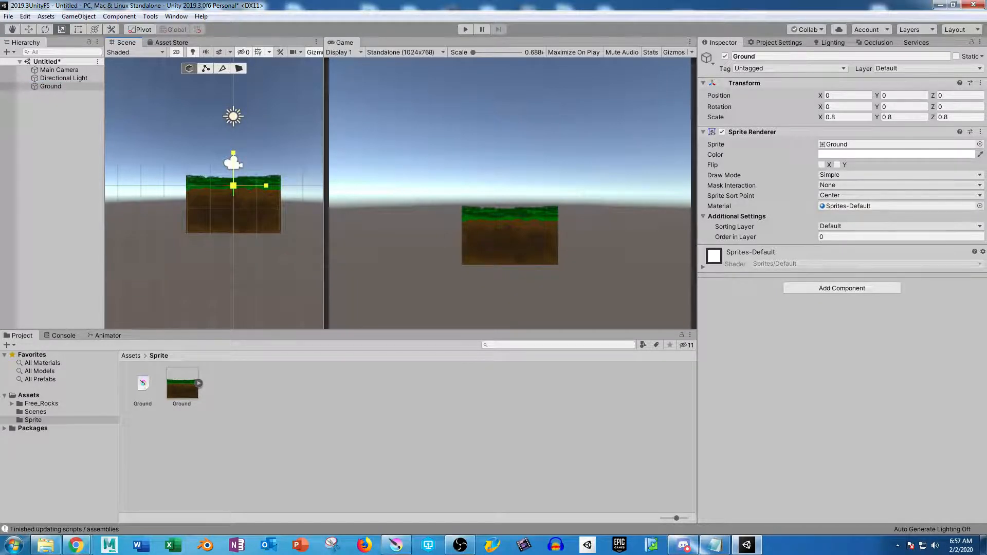
{"action": "scroll", "coordinate": [252, 237], "scroll_direction": "up", "scroll_amount": 10}
{"action": "left_click_drag", "start_coordinate": [219, 147], "coordinate": [220, 147]}
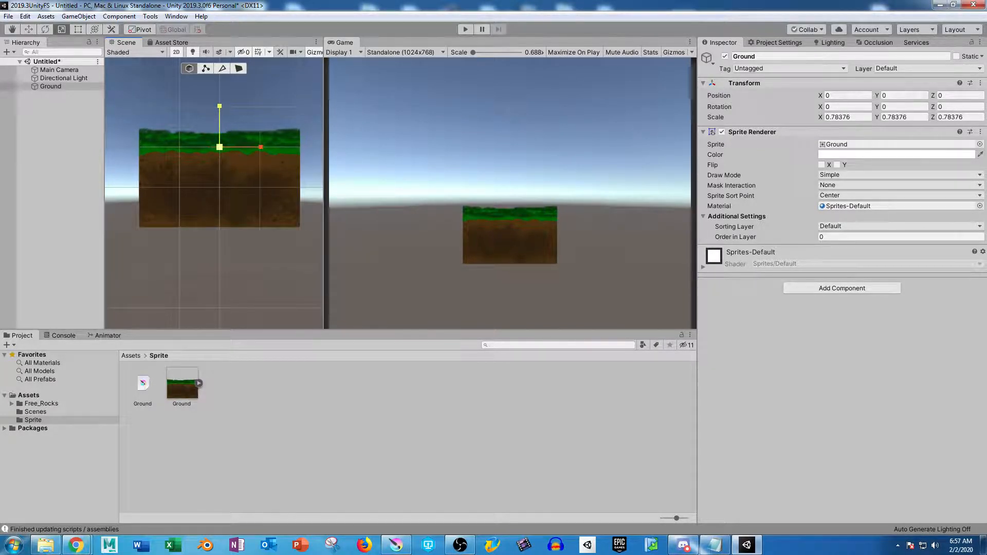
Step: Duplicate the Ground object and move the copy along X to about 4.01, flush against the original tile
{"action": "left_click", "coordinate": [52, 144]}
{"action": "left_click", "coordinate": [50, 87]}
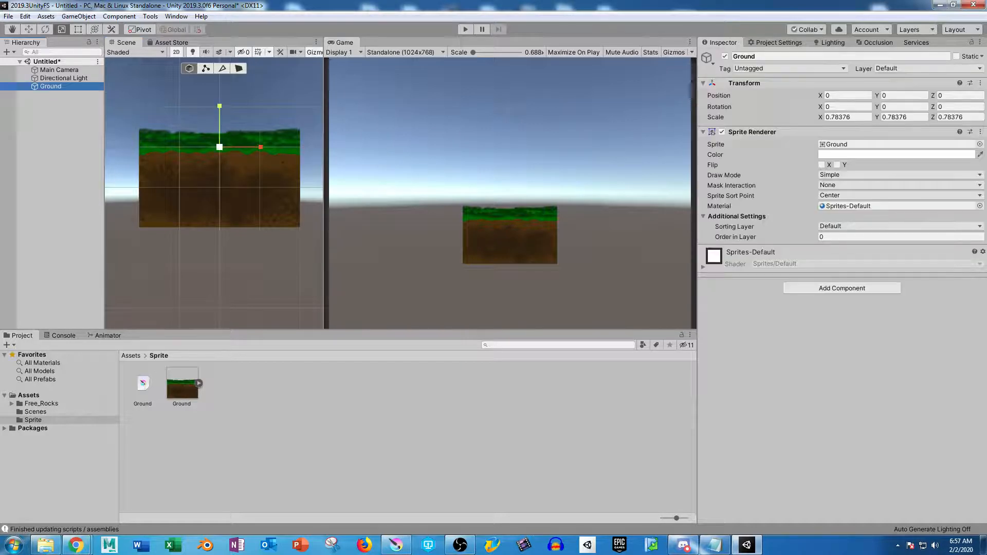
{"action": "scroll", "coordinate": [234, 229], "scroll_direction": "down", "scroll_amount": 1}
{"action": "middle_click_drag", "start_coordinate": [234, 229], "coordinate": [163, 265]}
{"action": "key", "text": "ctrl+d"}
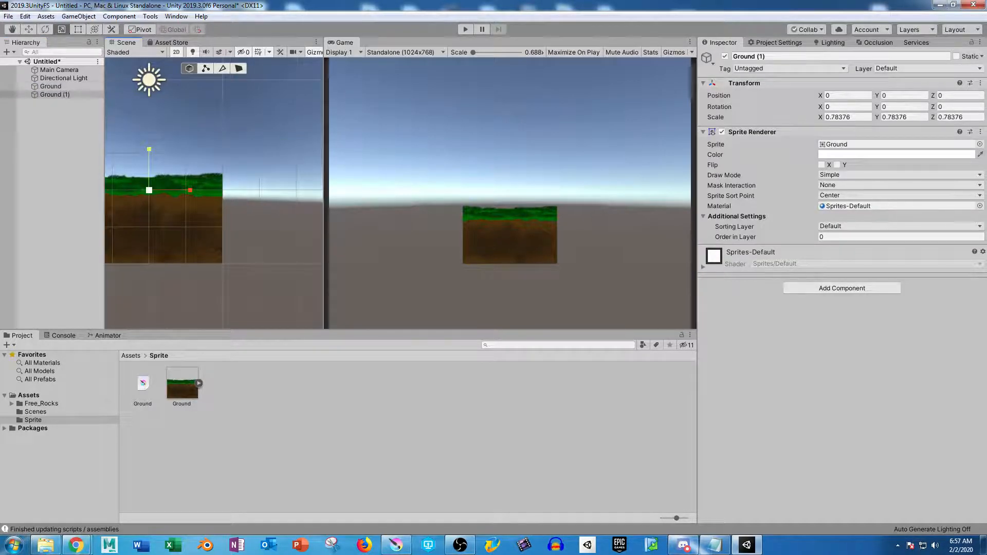
{"action": "key", "text": "w"}
{"action": "left_click_drag", "start_coordinate": [189, 190], "coordinate": [296, 191]}
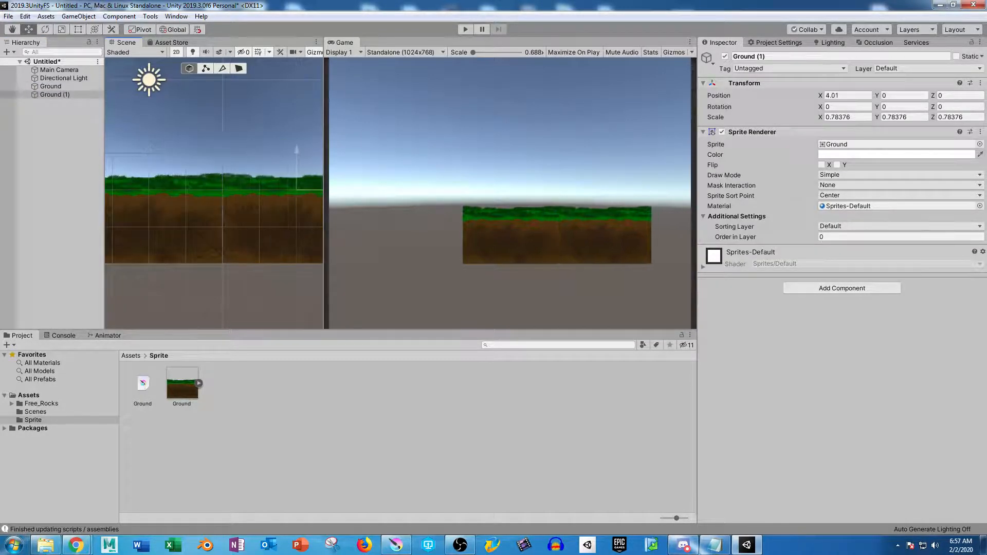
Step: Duplicate the second ground tile and move the new copy along X to 8 to extend the row
{"action": "middle_click_drag", "start_coordinate": [288, 222], "coordinate": [174, 219]}
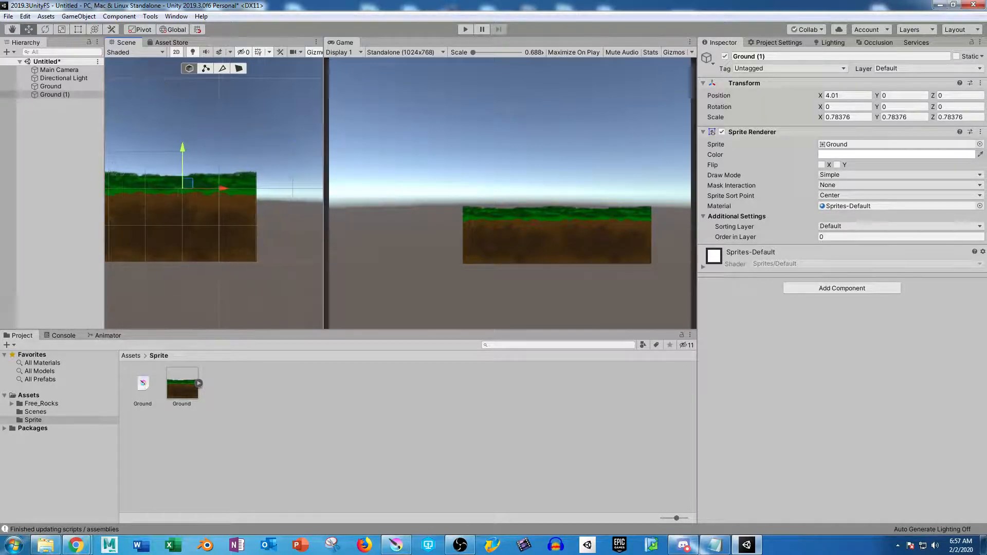
{"action": "key", "text": "ctrl+d"}
{"action": "left_click_drag", "start_coordinate": [221, 188], "coordinate": [372, 189]}
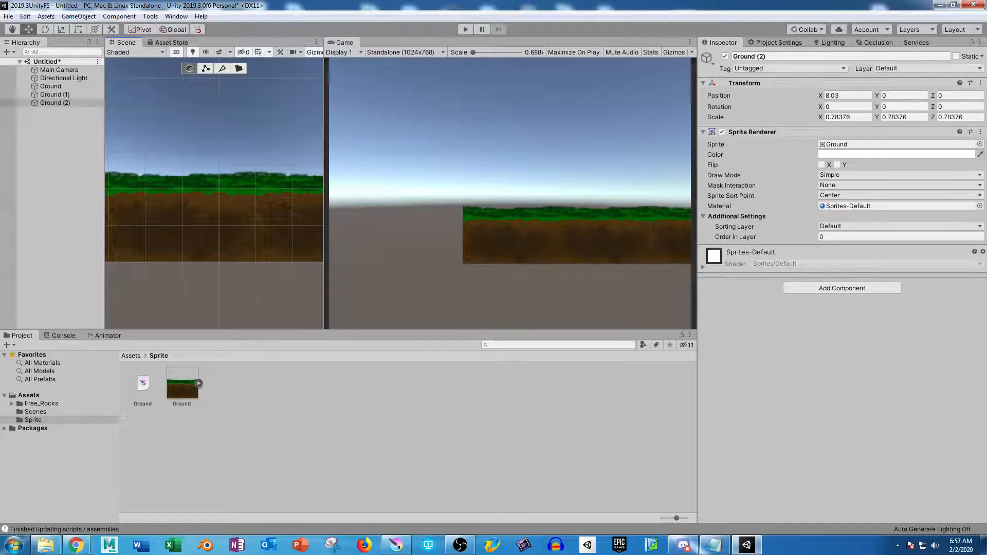
{"action": "key", "text": "f"}
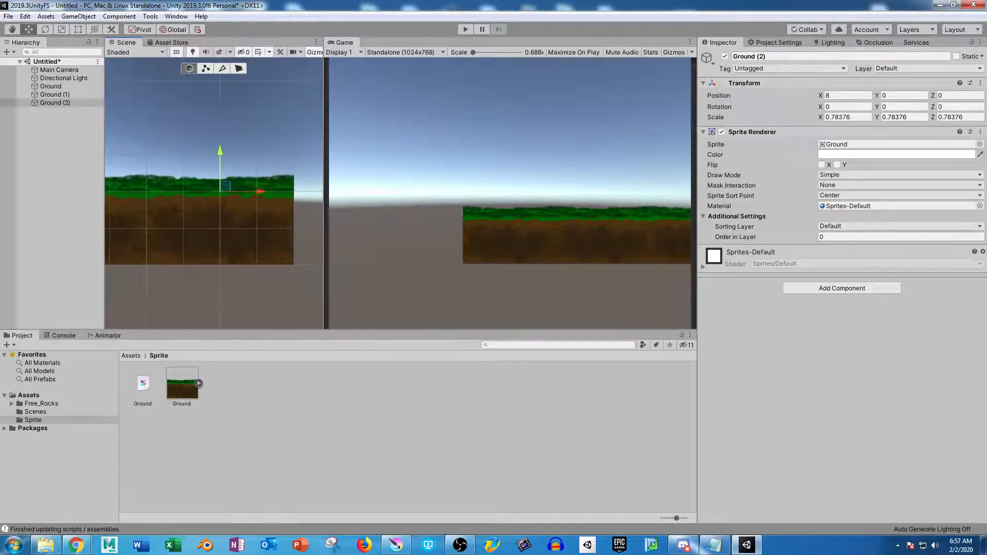
Step: Select all three ground tiles and shift them together along negative X, placing the first at about X -3.93
{"action": "scroll", "coordinate": [220, 192], "scroll_direction": "down", "scroll_amount": 6}
{"action": "left_click", "coordinate": [50, 86], "text": "shift"}
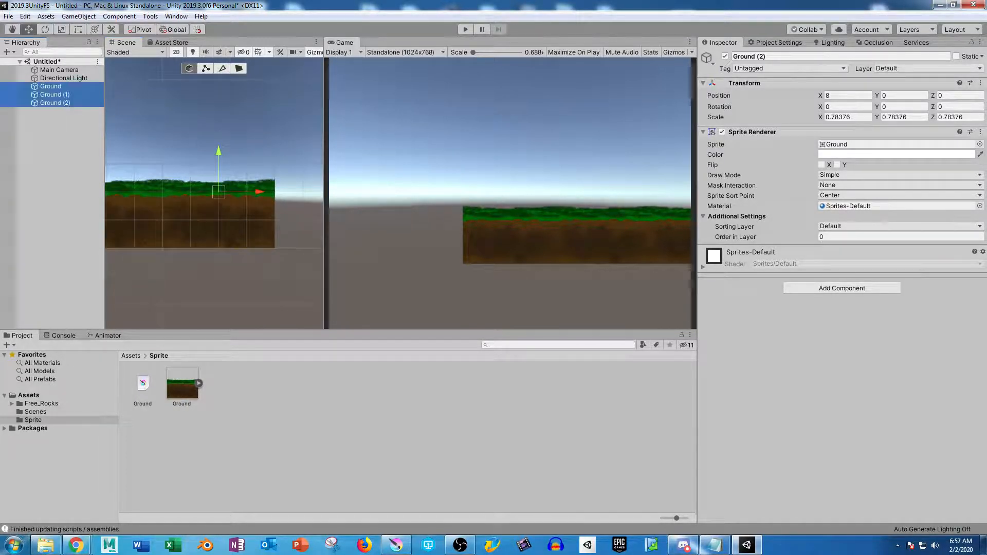
{"action": "middle_click_drag", "start_coordinate": [154, 185], "coordinate": [273, 174]}
{"action": "scroll", "coordinate": [287, 237], "scroll_direction": "down", "scroll_amount": 8}
{"action": "middle_click_drag", "start_coordinate": [288, 237], "coordinate": [260, 237]}
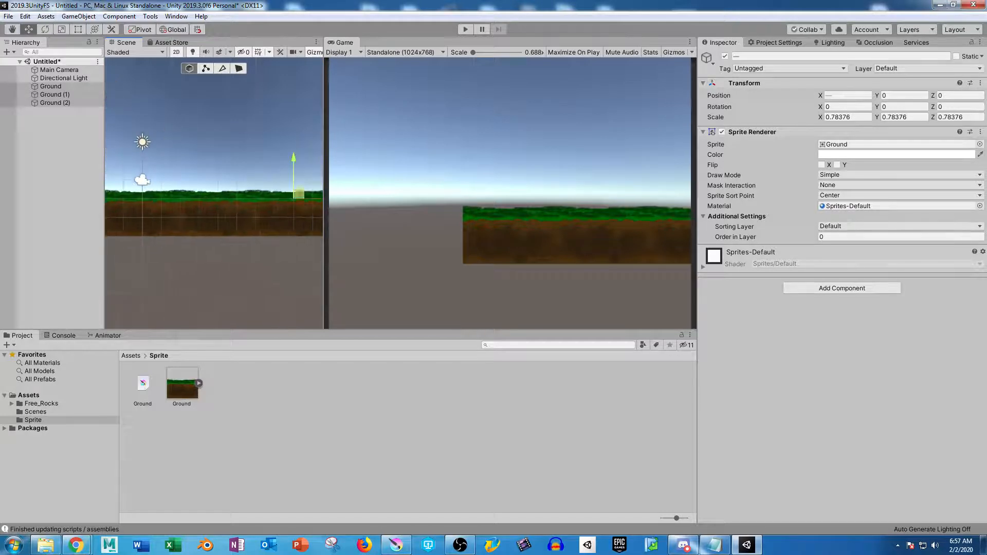
{"action": "left_click_drag", "start_coordinate": [312, 199], "coordinate": [237, 198]}
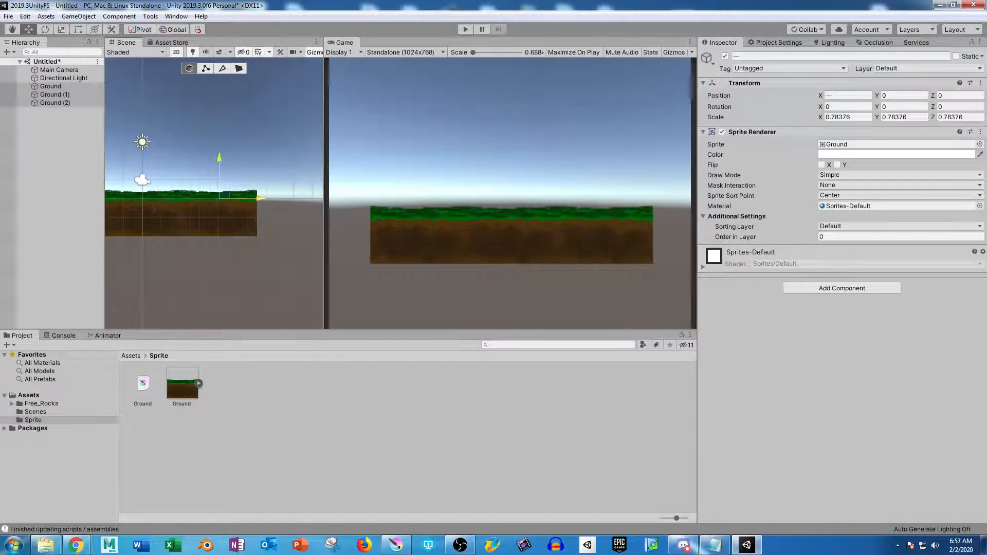
{"action": "left_click", "coordinate": [244, 262]}
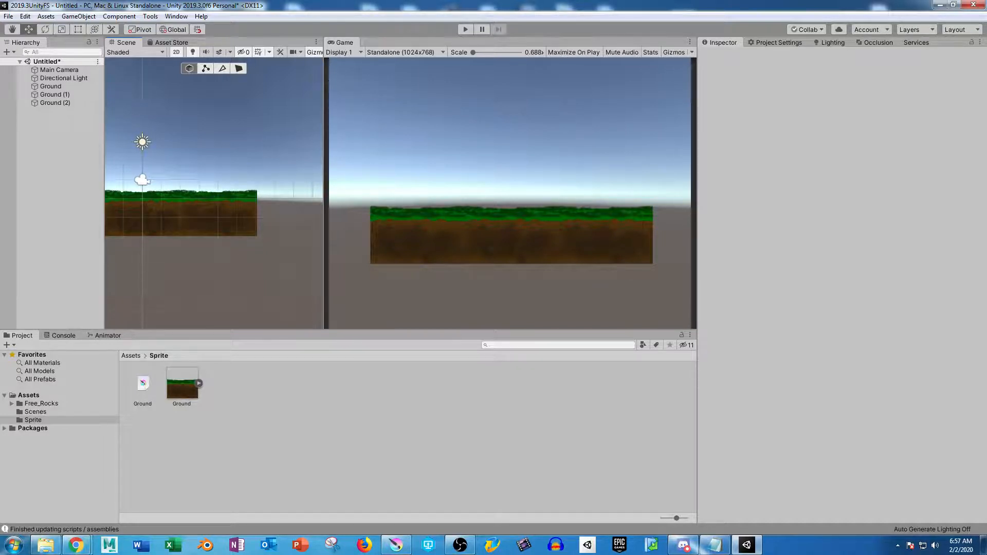
Step: Select the first Ground tile, search the Package Manager for "sprite" and install the 2D SpriteShape package
{"action": "left_click", "coordinate": [50, 86]}
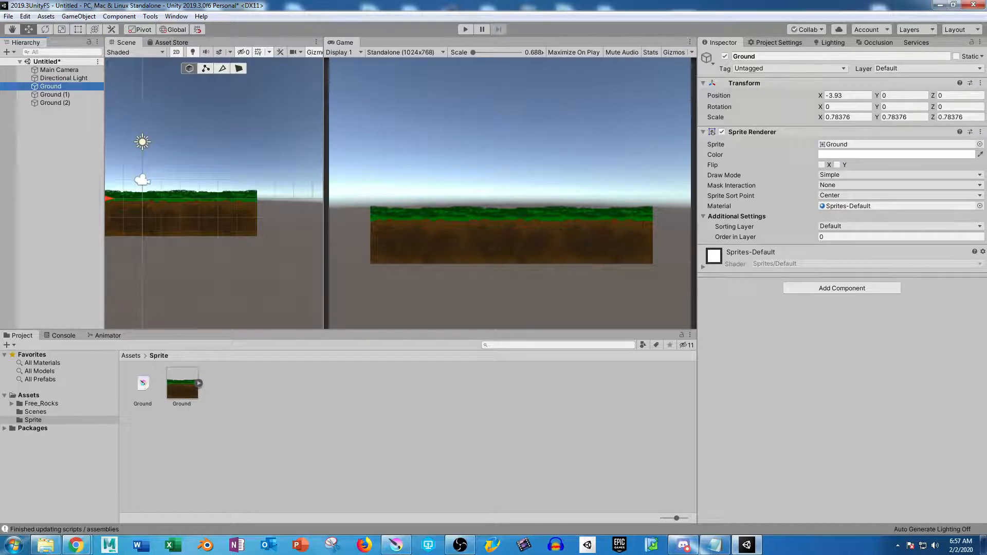
{"action": "left_click", "coordinate": [176, 16]}
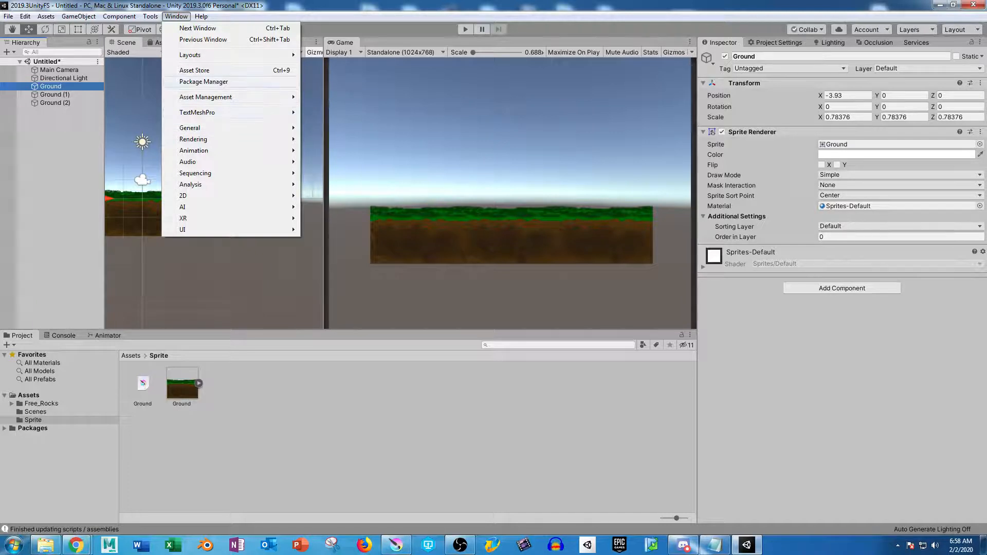
{"action": "left_click", "coordinate": [204, 82]}
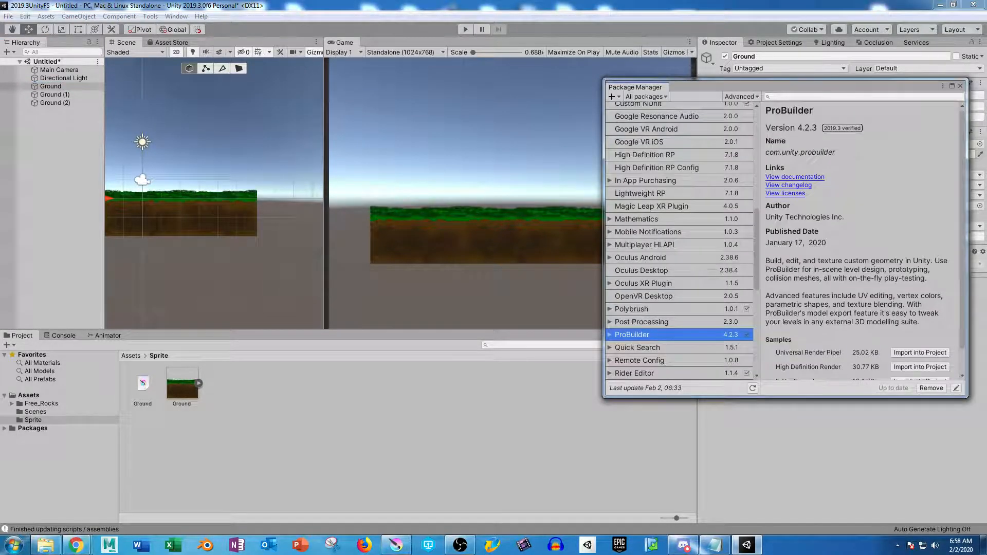
{"action": "type", "text": "s"}
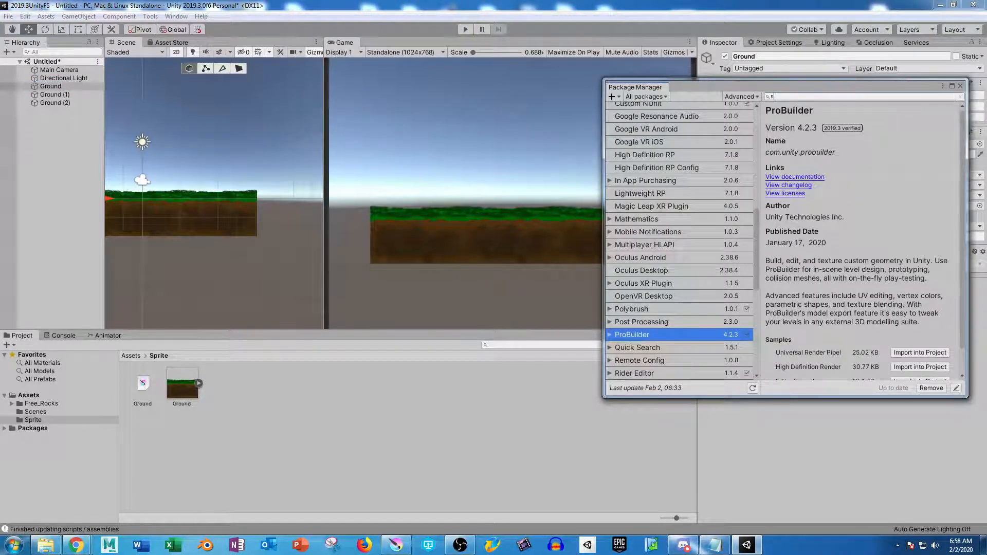
{"action": "type", "text": "prite"}
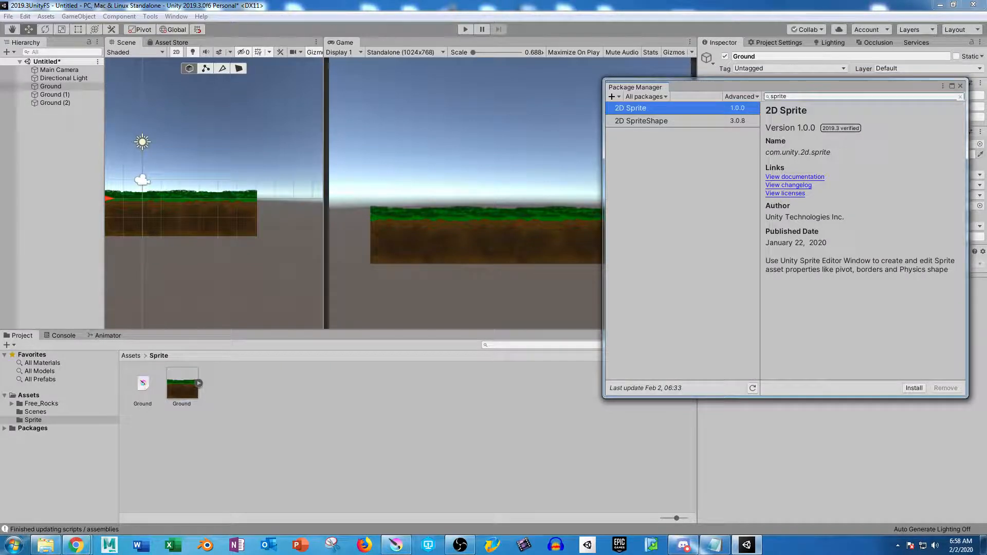
{"action": "left_click", "coordinate": [641, 121]}
{"action": "left_click", "coordinate": [914, 388]}
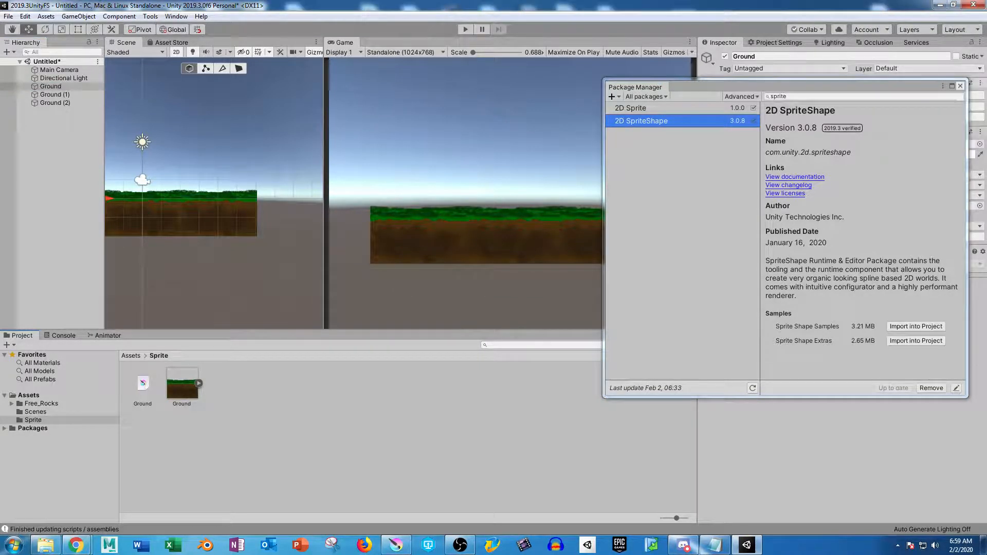
{"action": "key", "text": "alt+F4"}
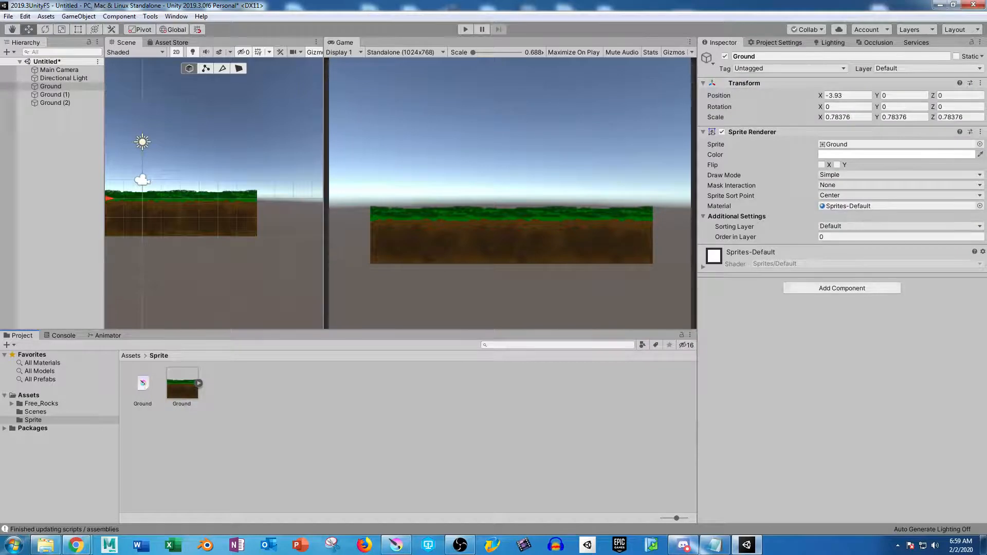
Step: Search the components for "sprite" and add a Sprite Shape Controller to the first Ground tile
{"action": "key", "text": "ctrl+shift+a"}
{"action": "type", "text": "s"}
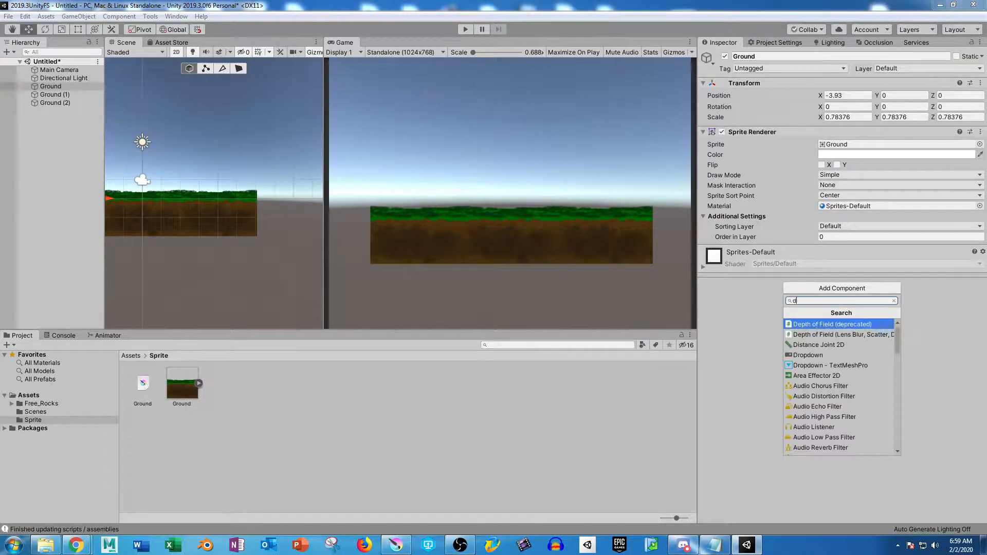
{"action": "key", "text": "BackSpace"}
{"action": "type", "text": "sprite"}
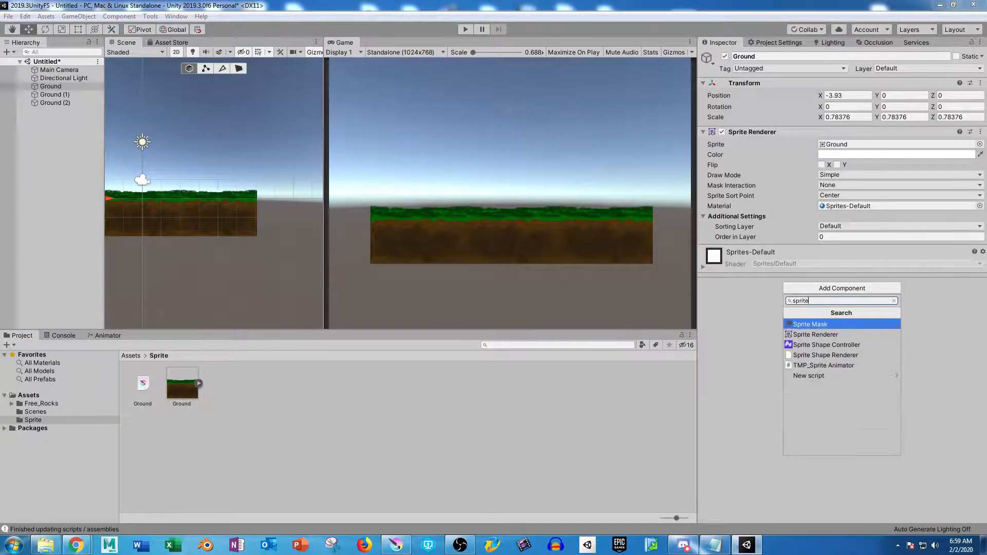
{"action": "key", "text": "Down"}
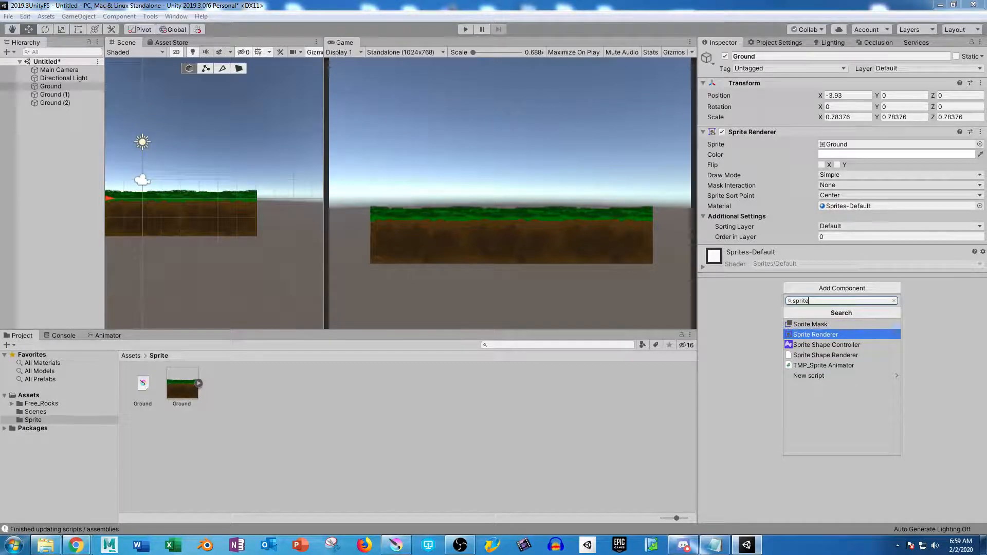
{"action": "key", "text": "Down"}
{"action": "key", "text": "Return"}
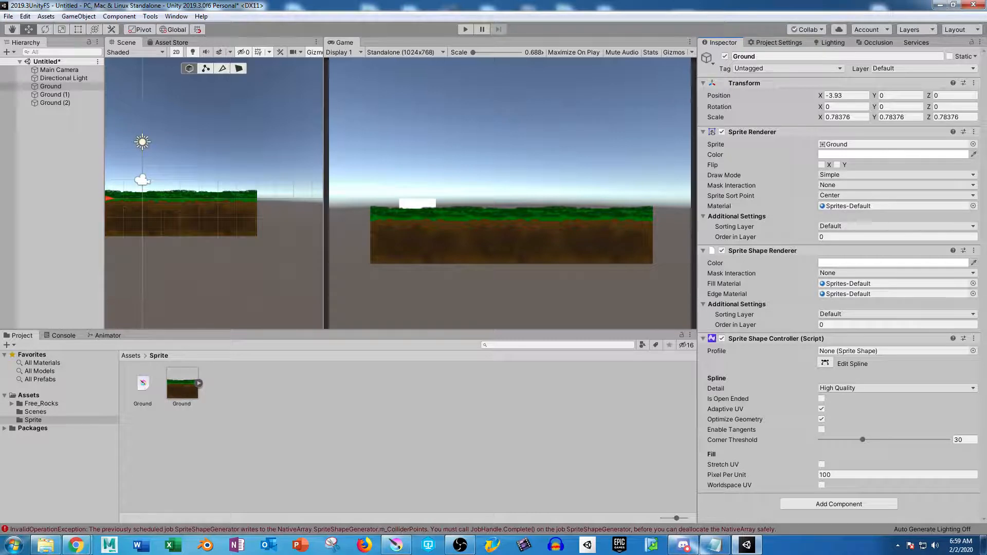
Step: Try moving the first Ground tile to about X -8.08, Y 1.56 and undo the move
{"action": "middle_click_drag", "start_coordinate": [125, 215], "coordinate": [290, 222]}
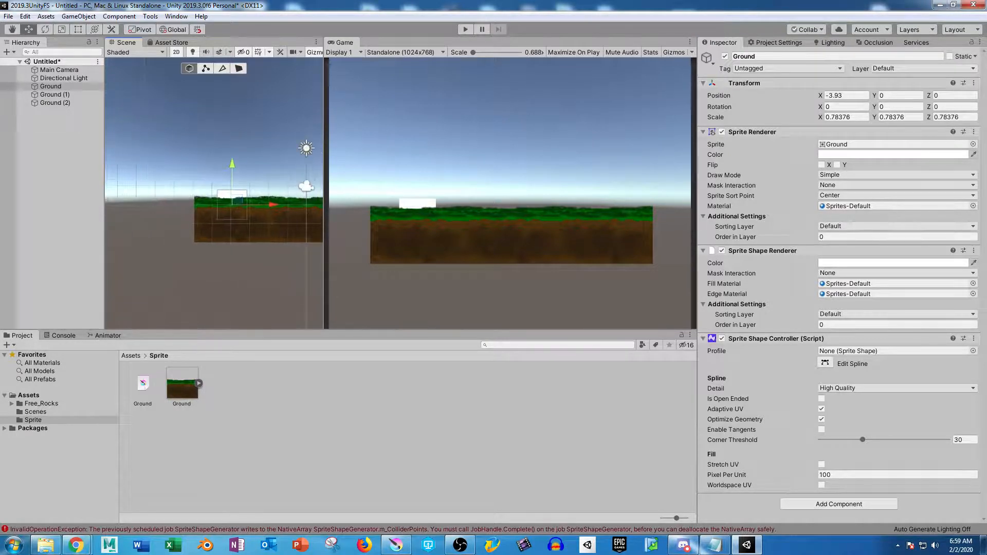
{"action": "left_click_drag", "start_coordinate": [237, 201], "coordinate": [159, 170]}
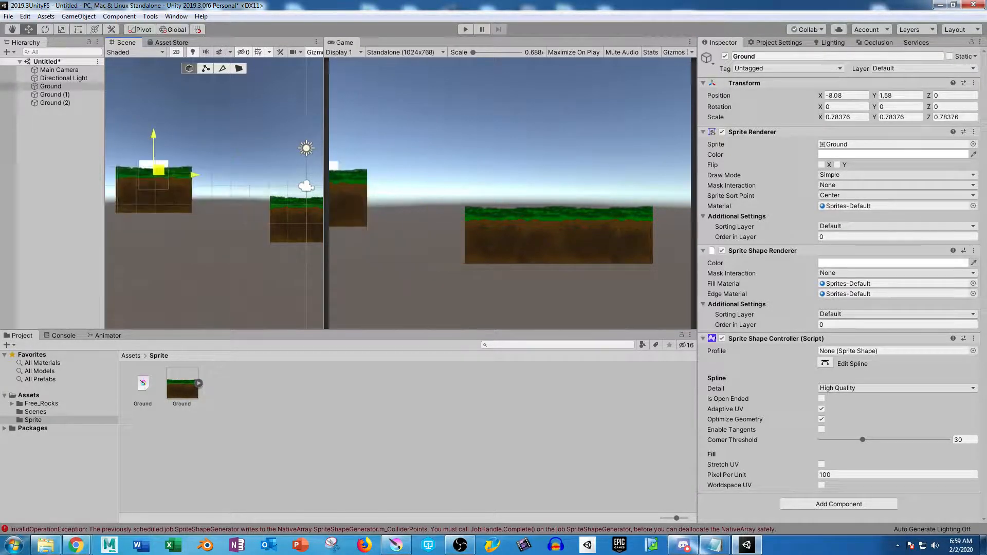
{"action": "key", "text": "ctrl+z"}
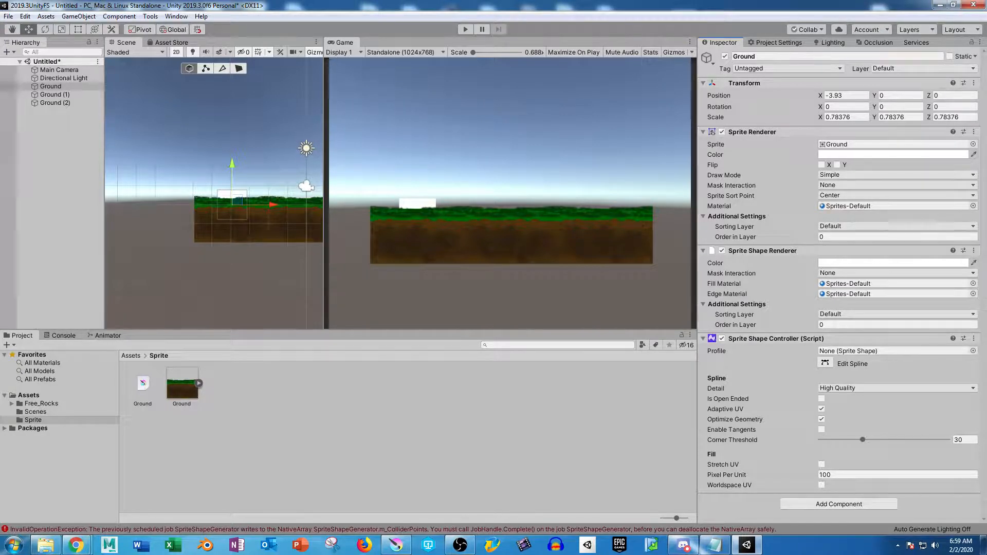
Step: Disable the first Ground tile's Sprite Shape Renderer and check which Sprite Shape profiles are available for its controller
{"action": "left_click", "coordinate": [721, 251]}
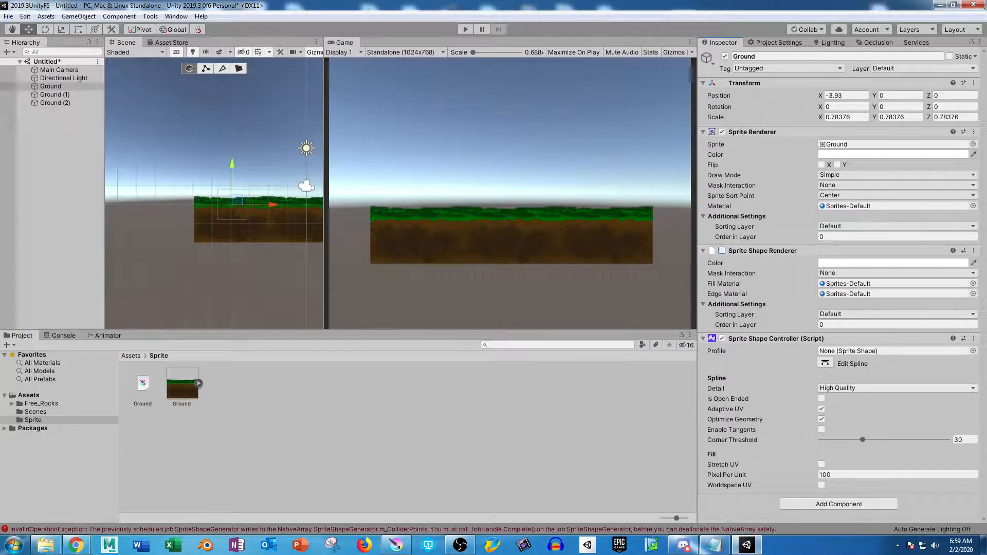
{"action": "left_click", "coordinate": [973, 350]}
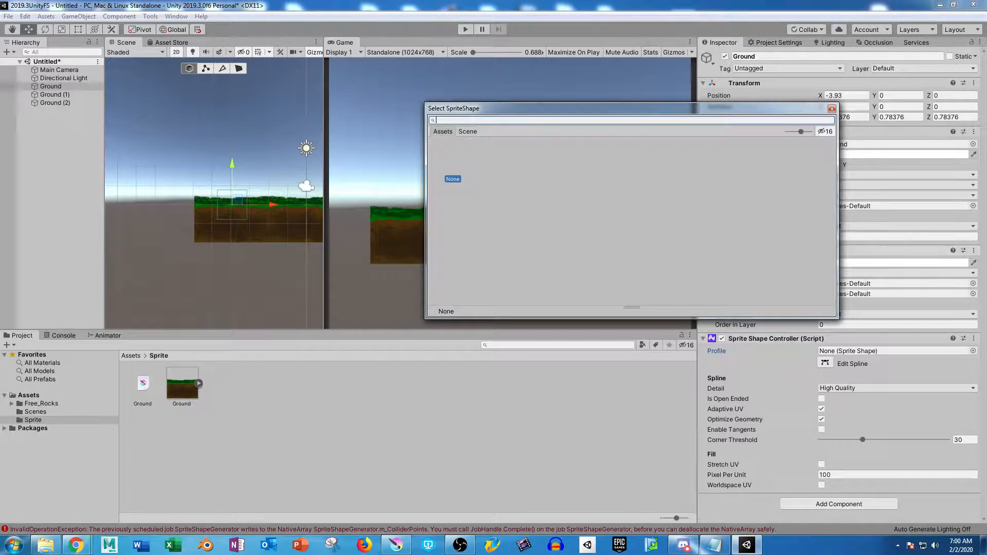
{"action": "left_click", "coordinate": [831, 108]}
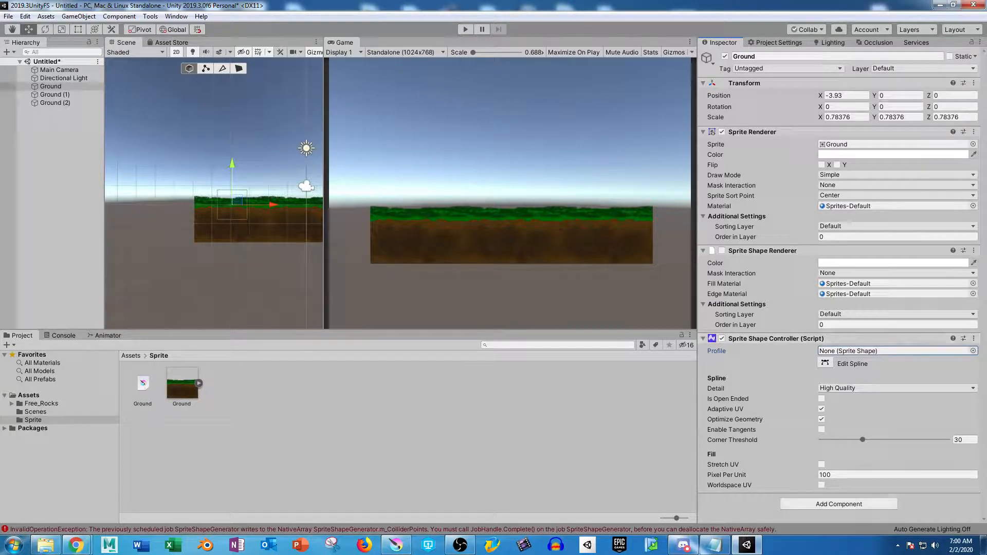
Step: Search the available components for "curve" and close the search without adding one
{"action": "left_click", "coordinate": [839, 504]}
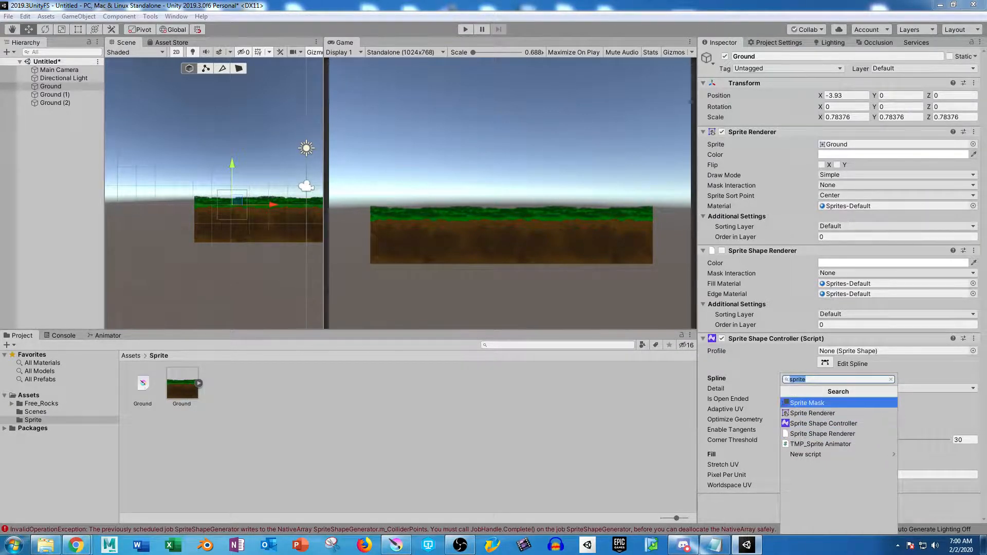
{"action": "type", "text": "curve"}
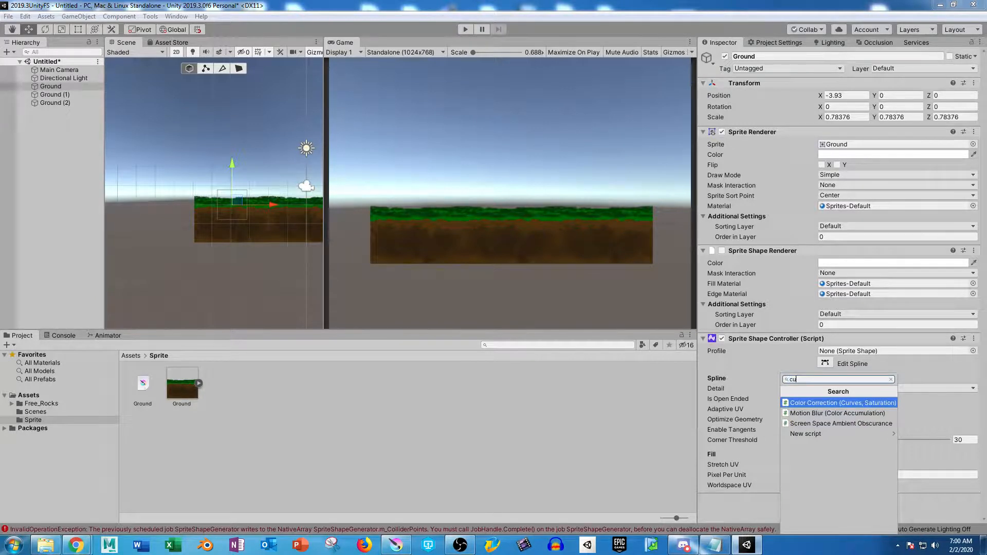
{"action": "key", "text": "BackSpace"}
{"action": "key", "text": "BackSpace"}
{"action": "key", "text": "BackSpace"}
{"action": "key", "text": "BackSpace"}
{"action": "key", "text": "BackSpace"}
{"action": "key", "text": "Escape"}
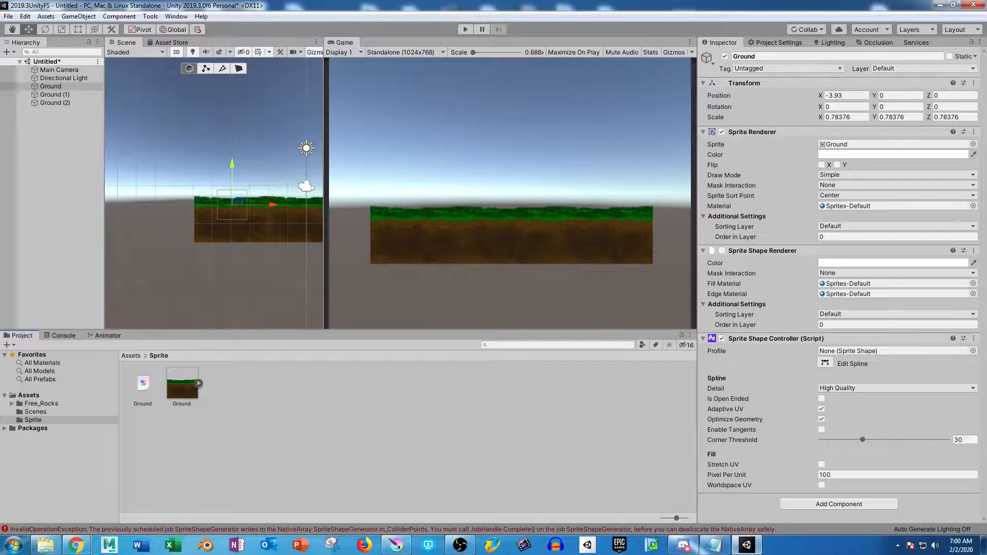
Step: Try reshaping the Ground tile's spline by its lower-left point, undo it, and try assigning the Ground image as the Sprite Shape profile
{"action": "middle_click_drag", "start_coordinate": [231, 206], "coordinate": [219, 203]}
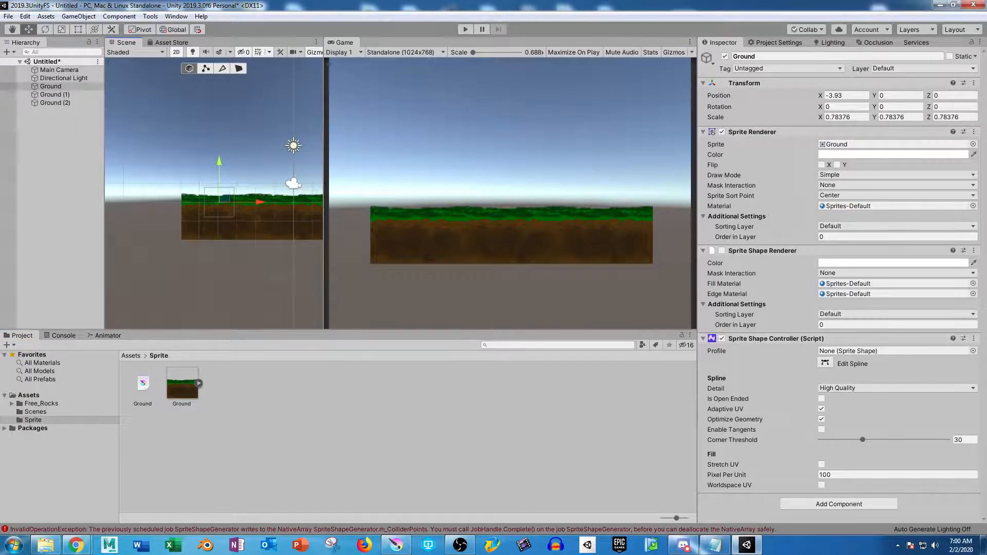
{"action": "left_click", "coordinate": [825, 363]}
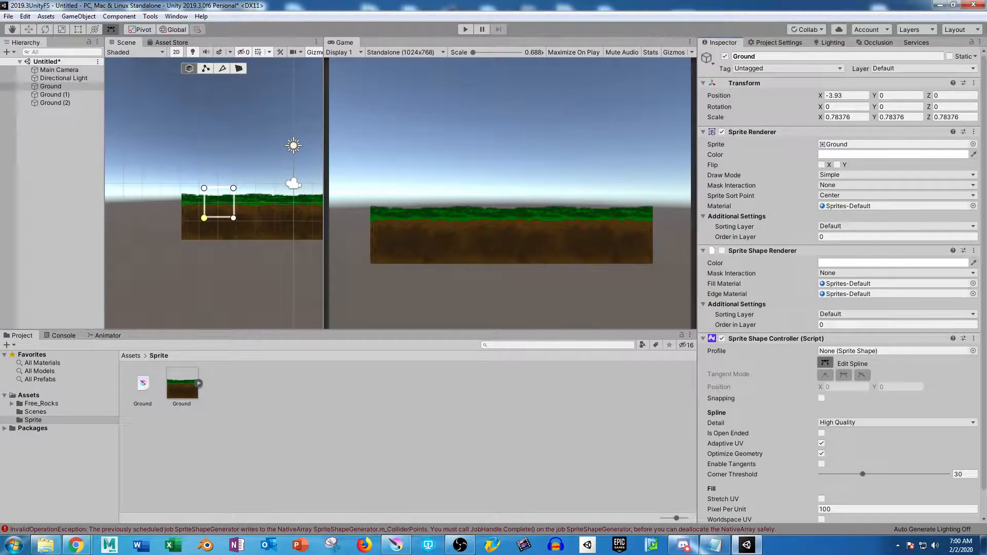
{"action": "left_click_drag", "start_coordinate": [204, 216], "coordinate": [166, 233]}
{"action": "key", "text": "ctrl+z"}
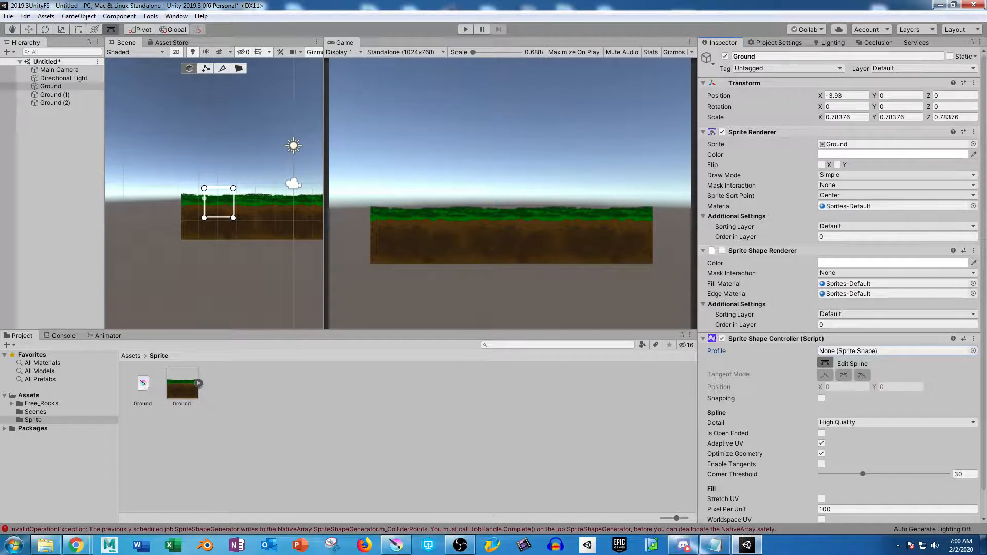
{"action": "left_click_drag", "start_coordinate": [182, 386], "coordinate": [895, 350]}
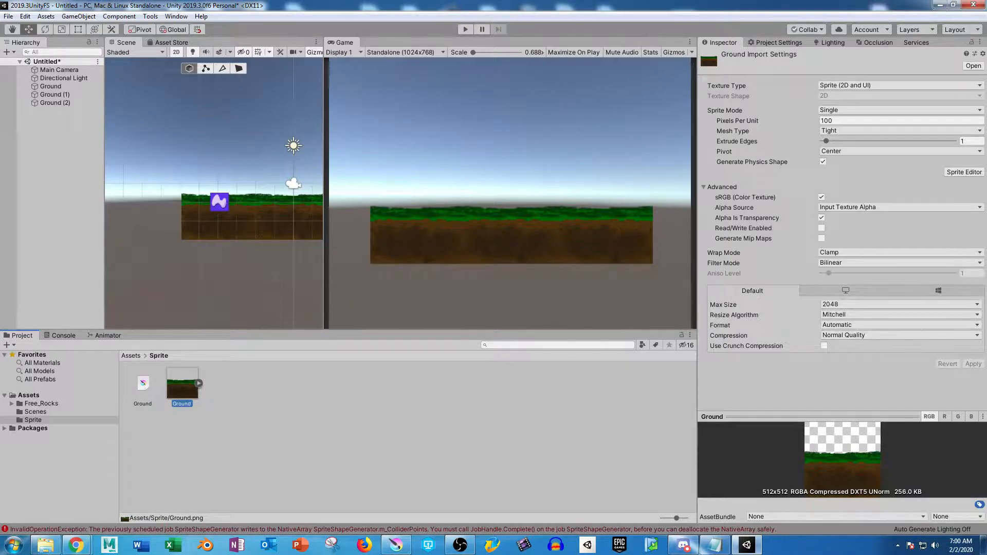
Step: Delete the two duplicate tiles Ground (1) and Ground (2) from the scene
{"action": "left_click", "coordinate": [54, 95]}
{"action": "left_click", "coordinate": [54, 103], "text": "shift"}
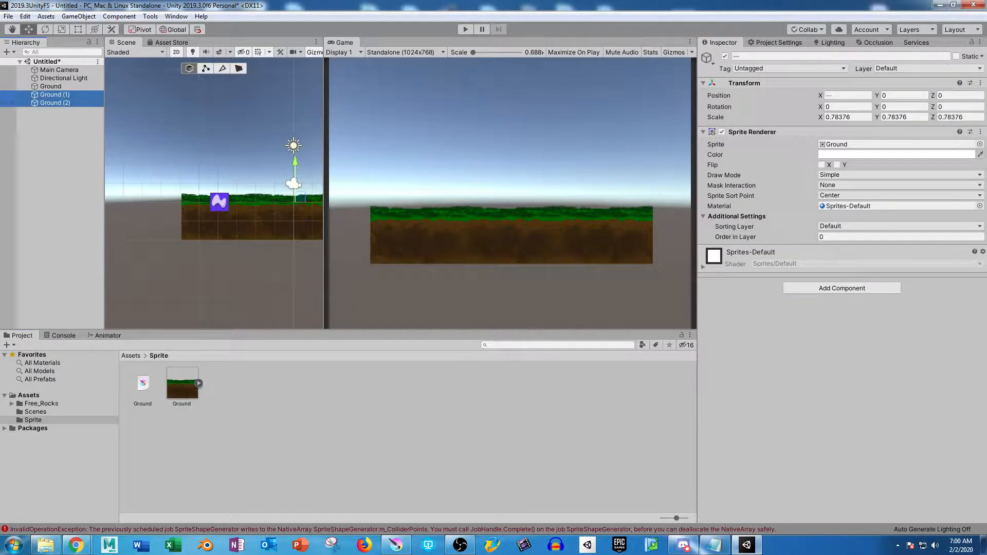
{"action": "key", "text": "Delete"}
Step: Select the remaining Ground tile, locate its source sprite in the project and check the Sprite Shape profile choices again
{"action": "left_click", "coordinate": [50, 86]}
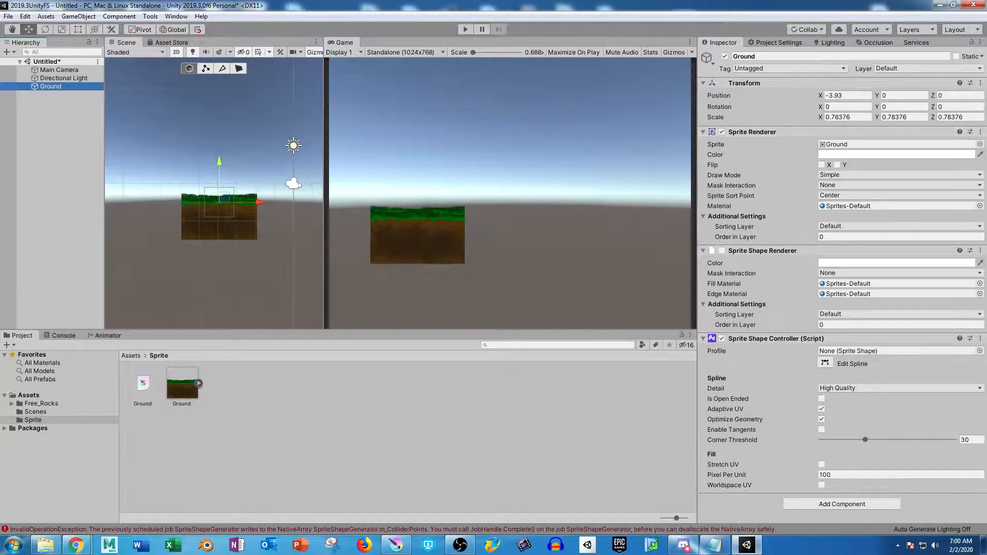
{"action": "left_click", "coordinate": [897, 144]}
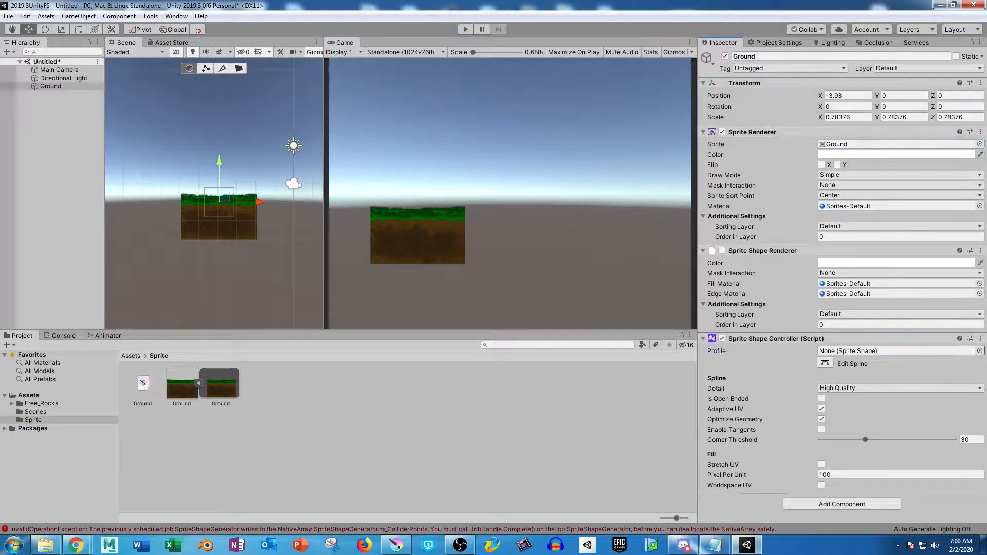
{"action": "left_click", "coordinate": [980, 351]}
{"action": "key", "text": "Escape"}
Step: Enable the Ground tile's Sprite Shape Renderer and review the asset and scene choices for its Fill Material, keeping Sprites-Default
{"action": "left_click", "coordinate": [722, 250]}
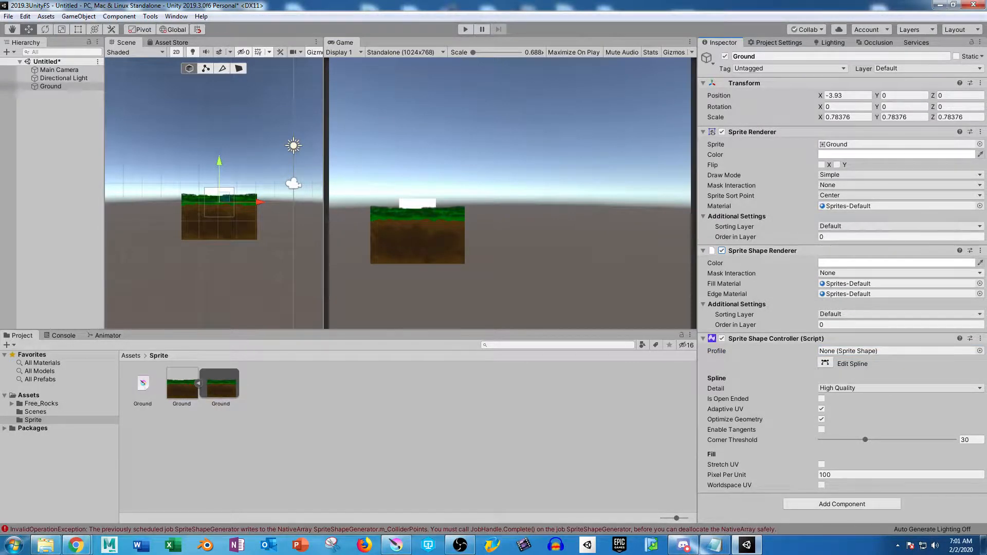
{"action": "left_click", "coordinate": [980, 283]}
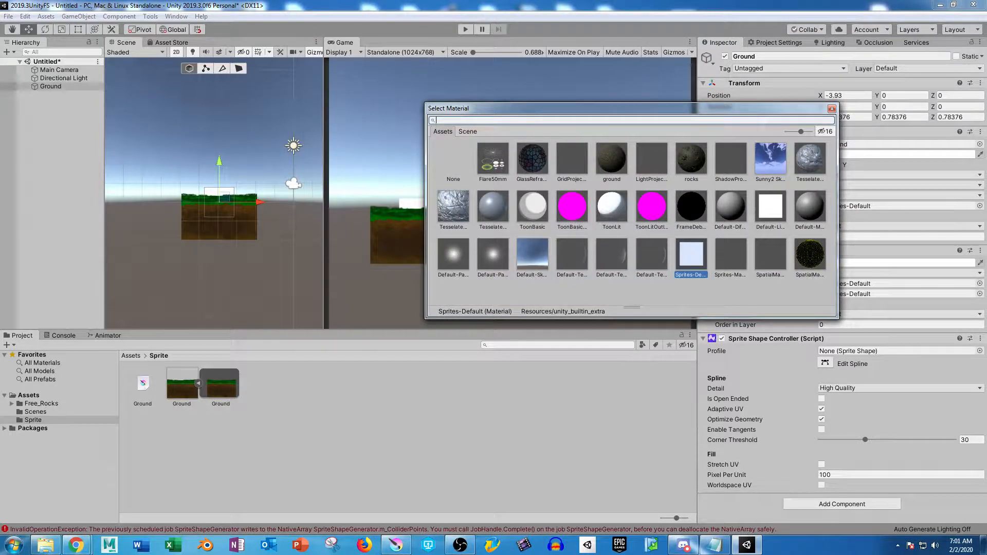
{"action": "left_click", "coordinate": [468, 131]}
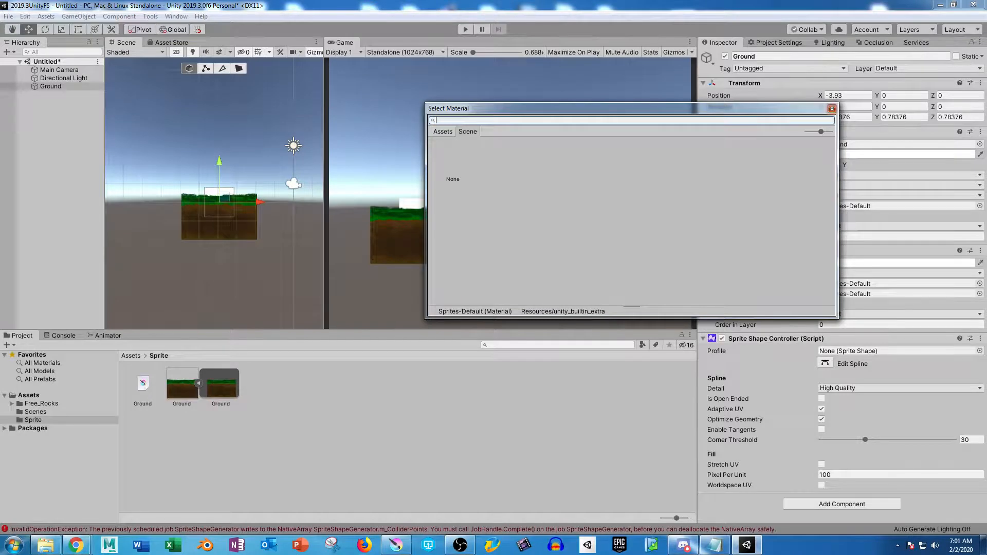
{"action": "left_click", "coordinate": [832, 108]}
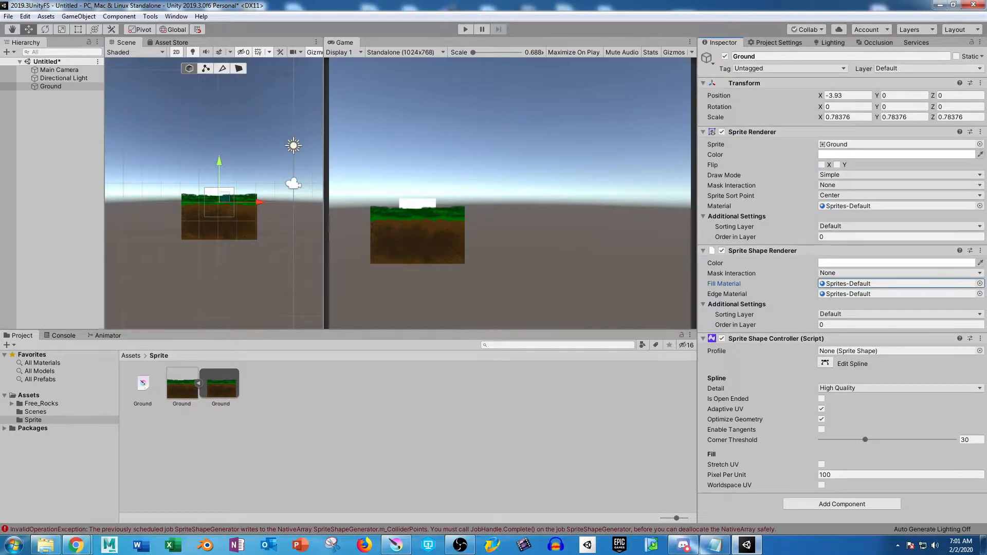